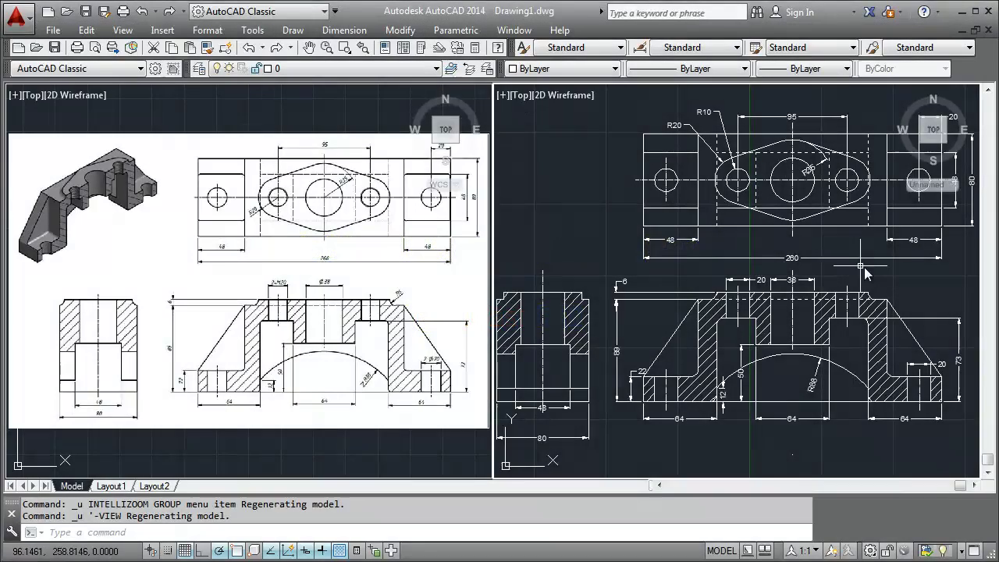
# Start COPY and window-select both dimensioned bracket views
pyautogui.scroll(2, 776, 259)
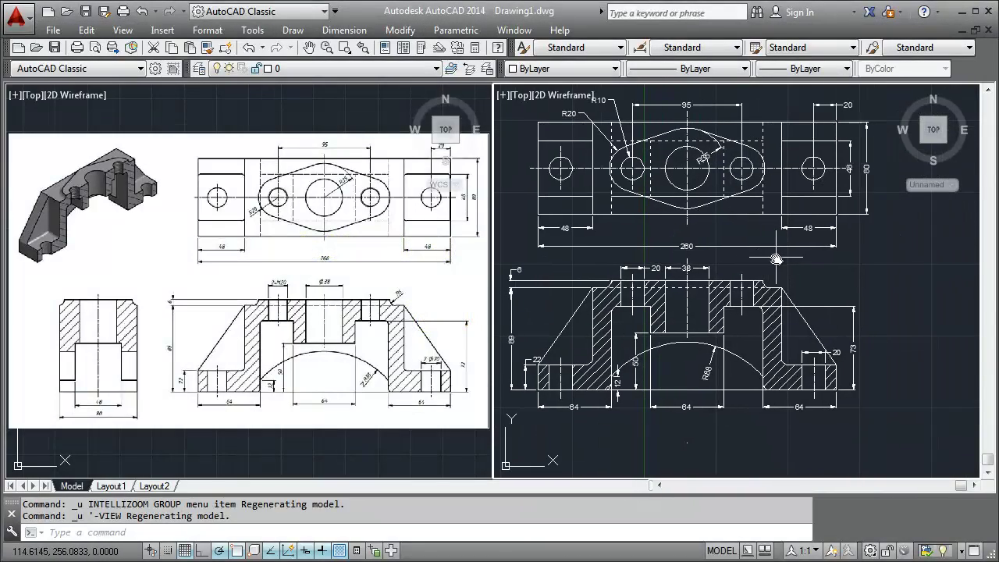
pyautogui.scroll(-1, 776, 259)
pyautogui.scroll(-1, 832, 263)
pyautogui.scroll(-1, 760, 285)
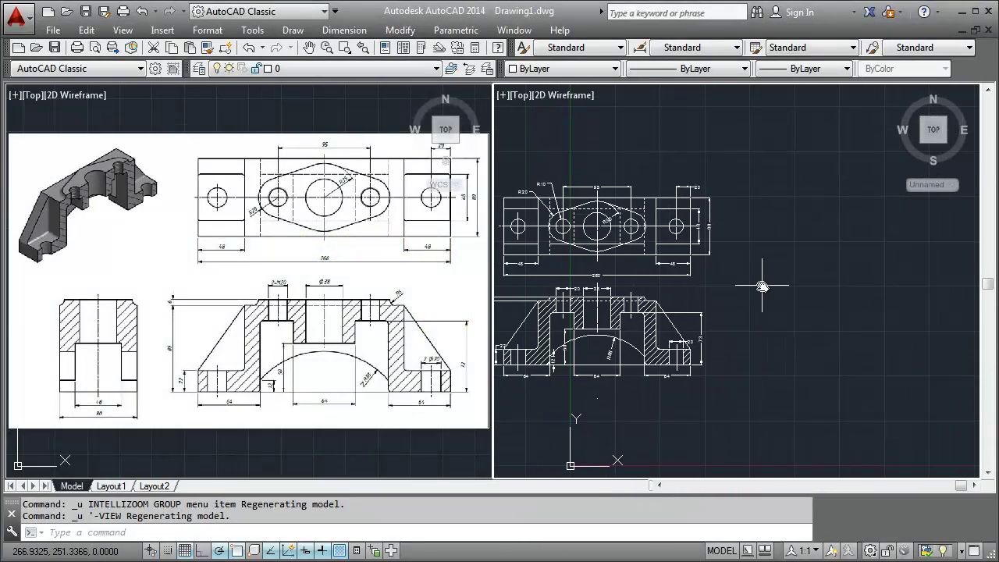
pyautogui.write('o')
pyautogui.press('Return')
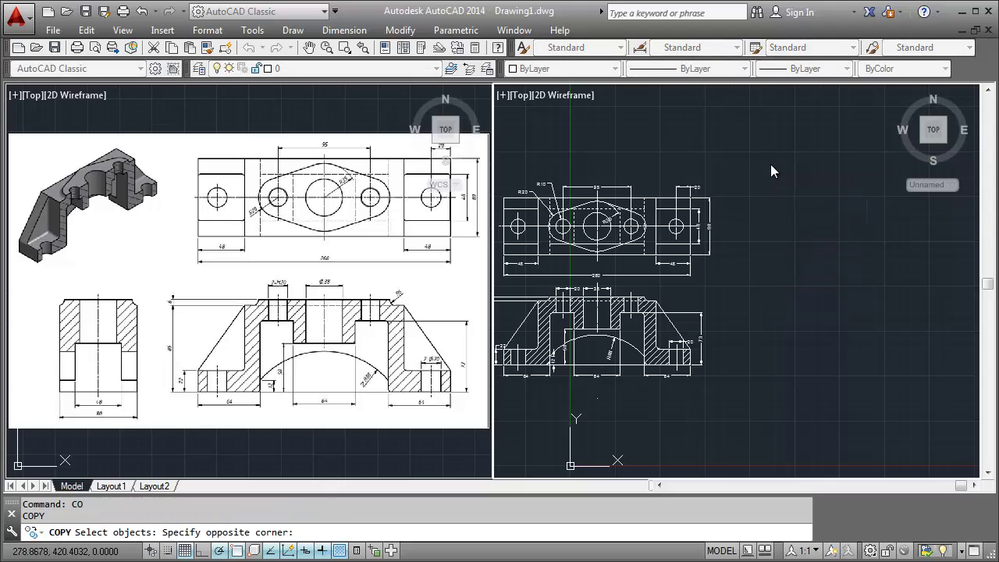
pyautogui.click(773, 162)
pyautogui.moveTo(637, 357); pyautogui.dragTo(683, 359, button='middle')
pyautogui.click(519, 410)
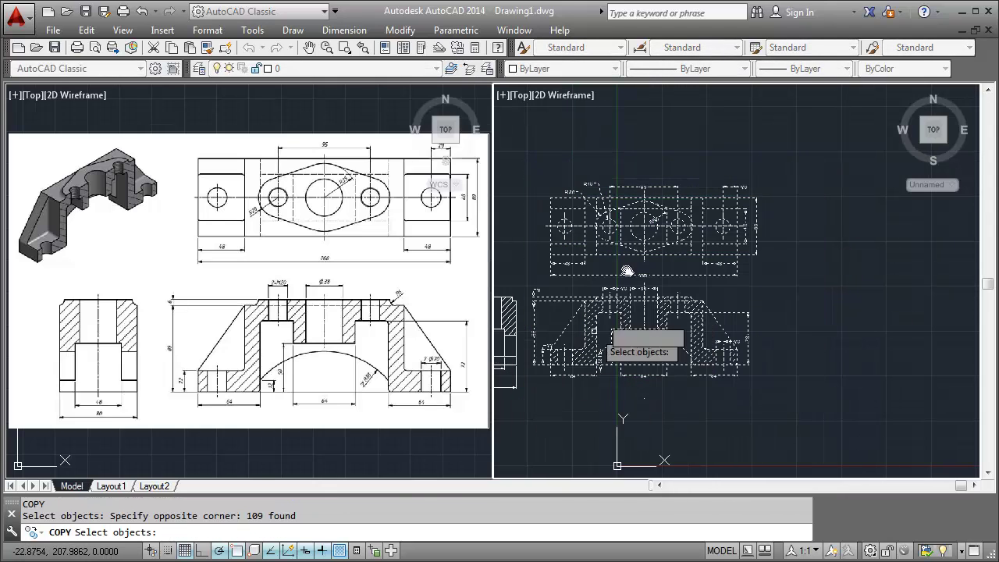
pyautogui.press('Return')
# Place the duplicate to the right of the original drawing and centre it in view
pyautogui.click(568, 153)
pyautogui.moveTo(664, 139); pyautogui.dragTo(508, 156, button='middle')
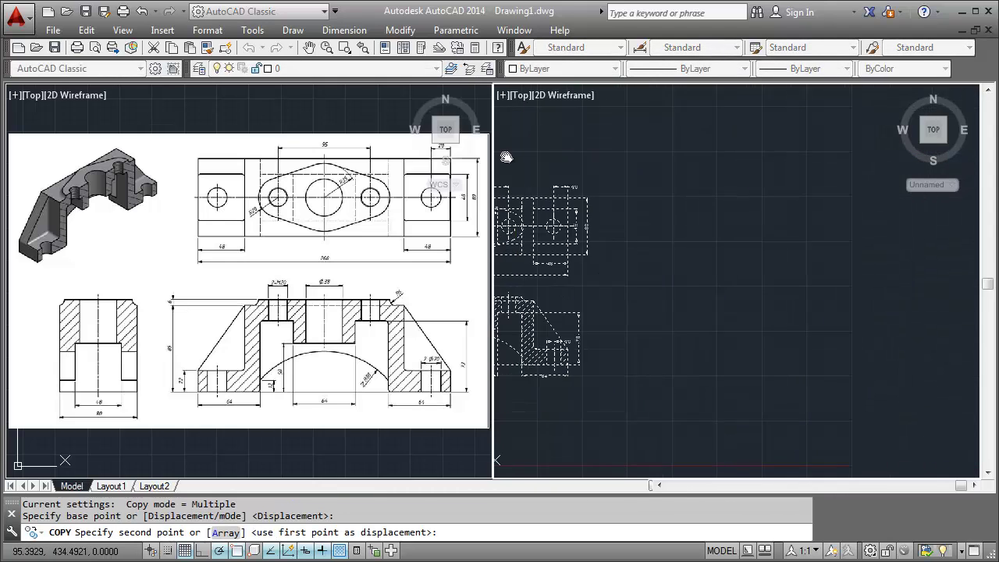
pyautogui.click(697, 154)
pyautogui.press('Return')
pyautogui.moveTo(770, 267); pyautogui.dragTo(711, 261, button='middle')
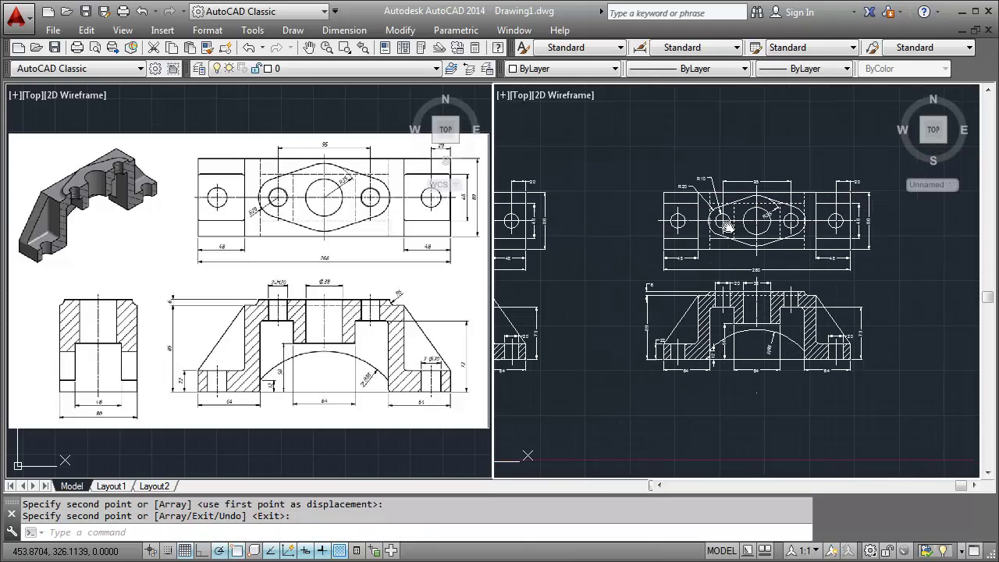
# Erase the bottom line, 48/260 dimensions, right-side lines, R10/R20 leaders and 95 dimension
pyautogui.scroll(2, 710, 262)
pyautogui.click(912, 280)
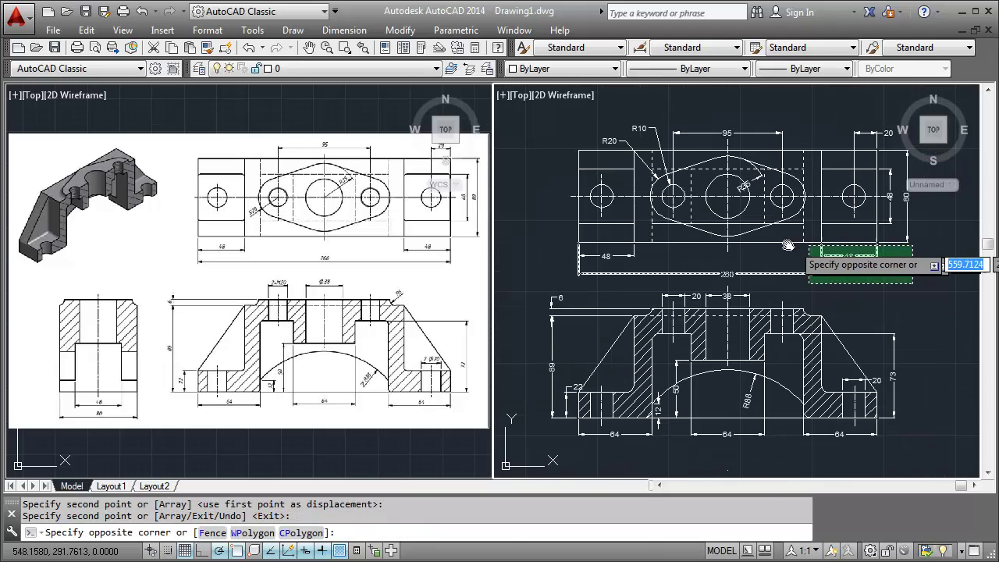
pyautogui.click(565, 247)
pyautogui.press('Delete')
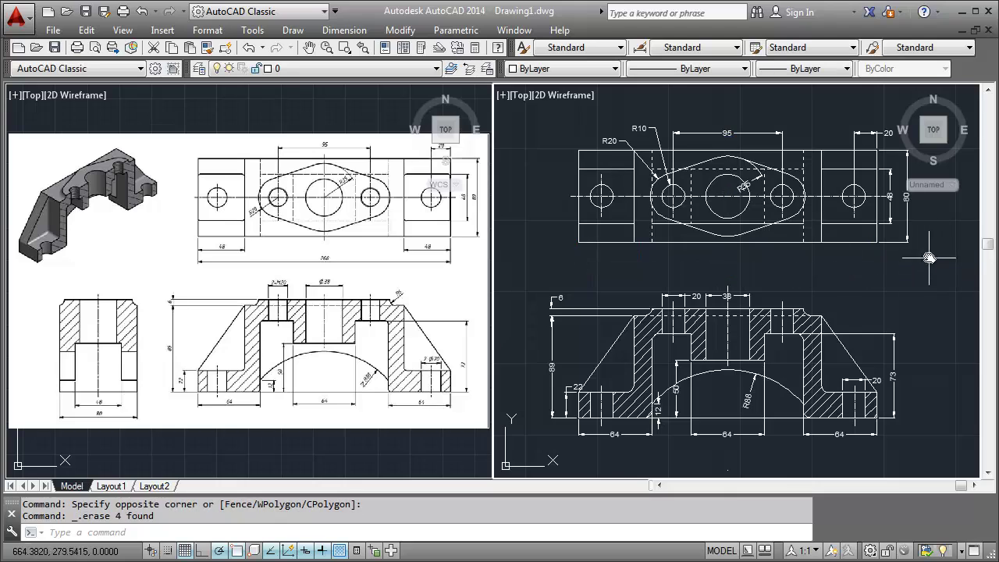
pyautogui.click(927, 267)
pyautogui.click(885, 102)
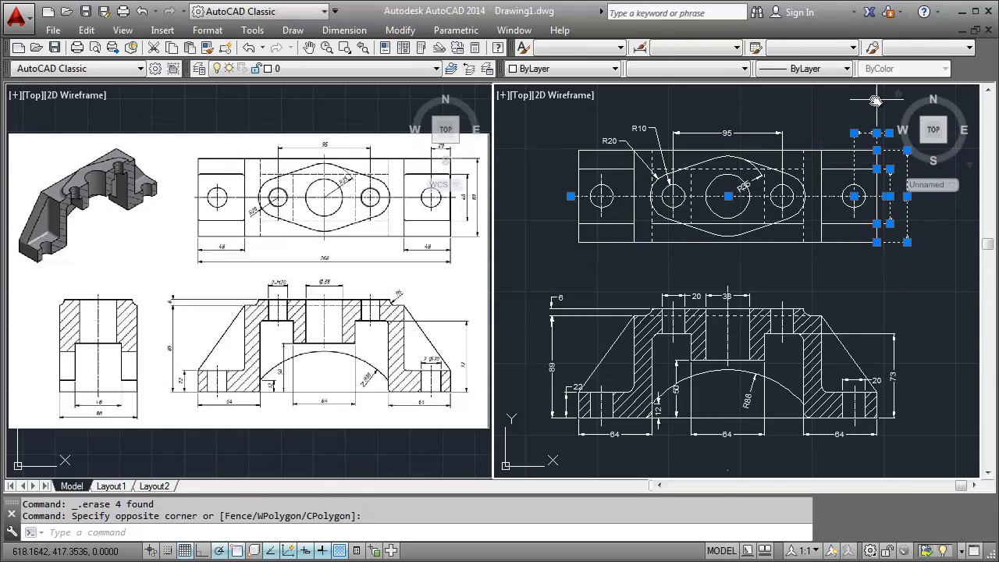
pyautogui.press('Delete')
pyautogui.click(830, 107)
pyautogui.click(576, 138)
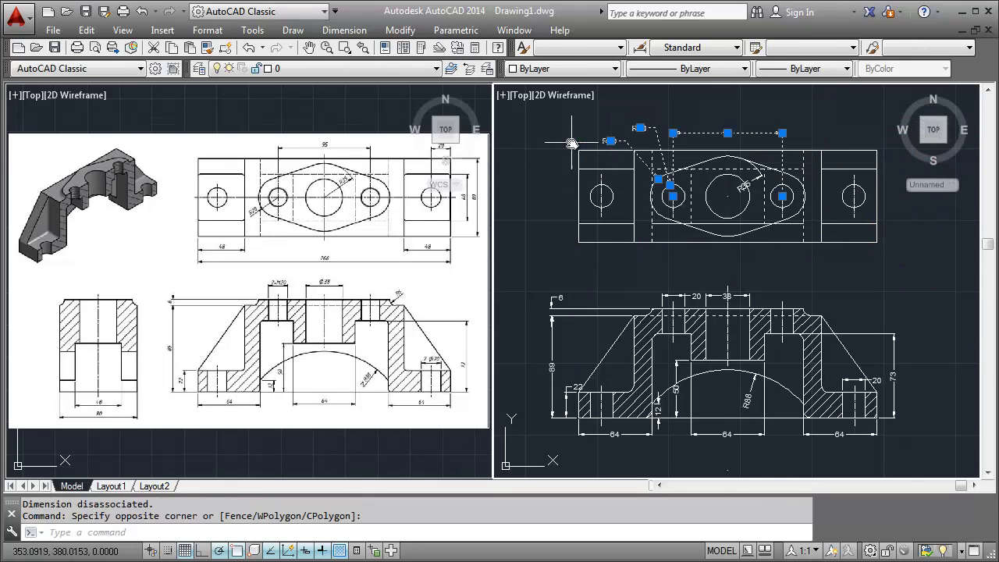
pyautogui.press('Delete')
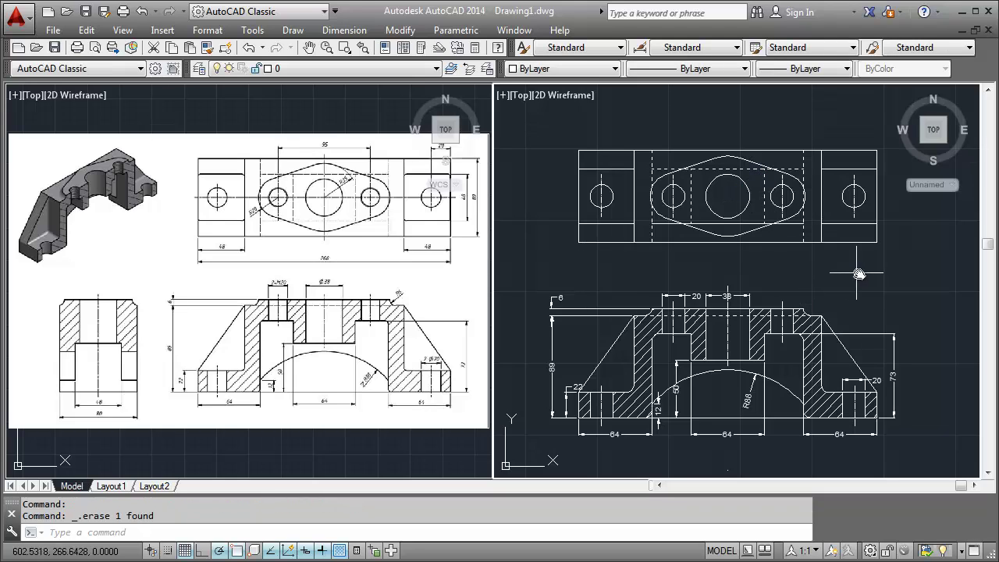
# Delete the 6, 20, 38, 89, 22 and 64 dimensions from the front view
pyautogui.click(863, 272)
pyautogui.click(532, 288)
pyautogui.press('Delete')
pyautogui.click(591, 289)
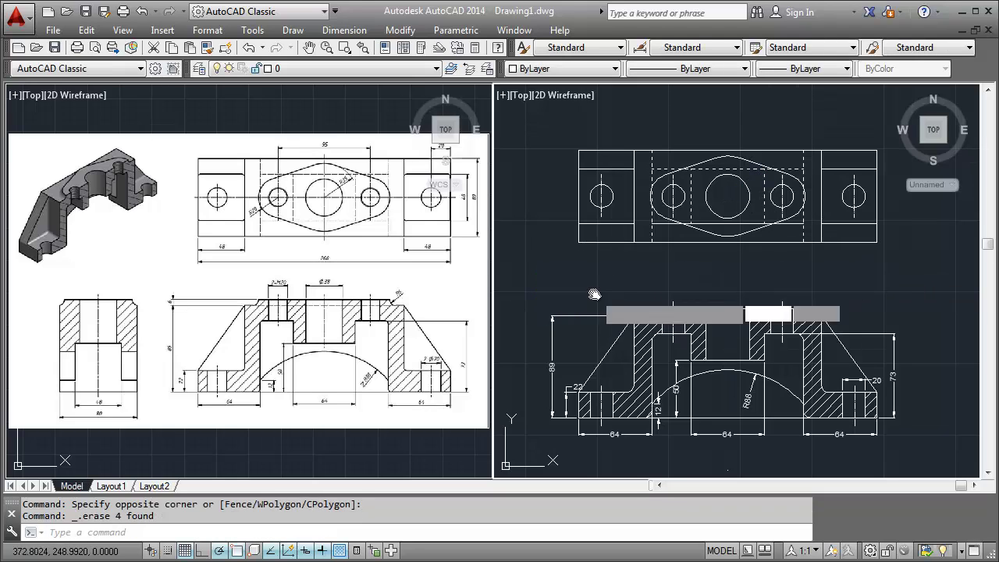
pyautogui.click(544, 352)
pyautogui.press('Delete')
pyautogui.click(568, 403)
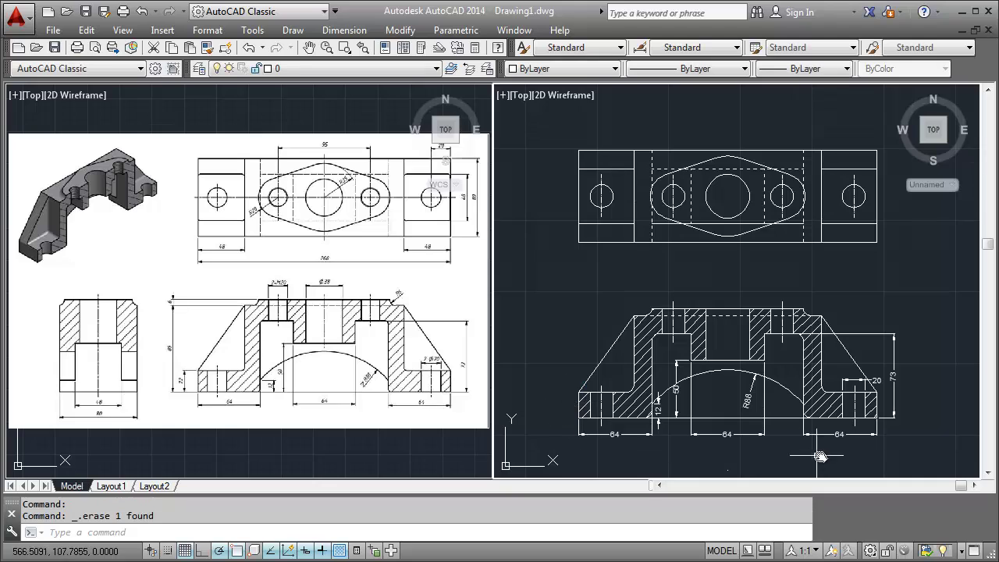
pyautogui.click(897, 452)
pyautogui.click(579, 449)
pyautogui.press('Delete')
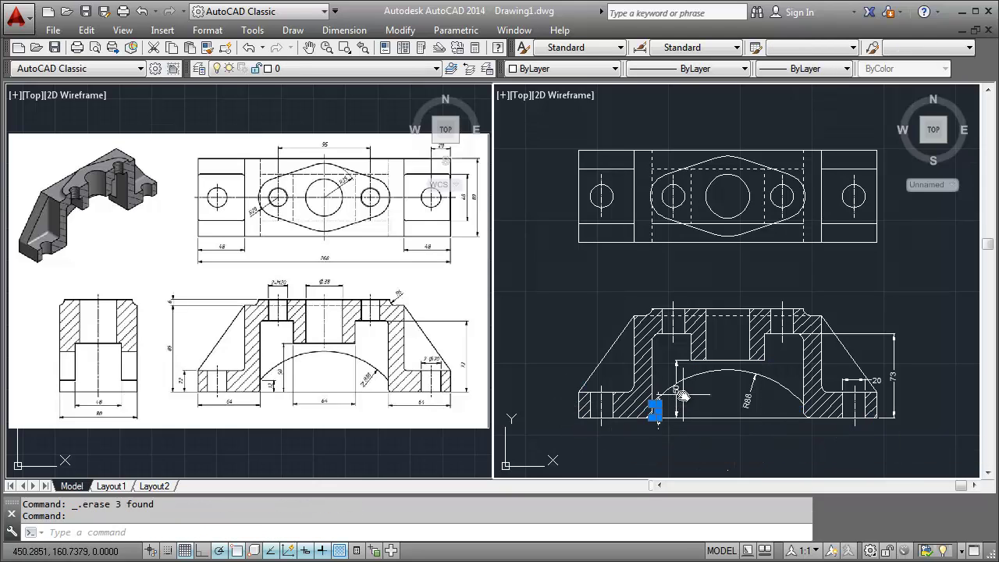
# Remove the R88 leader, remaining right-side dimensions and the four centre lines
pyautogui.press('Delete')
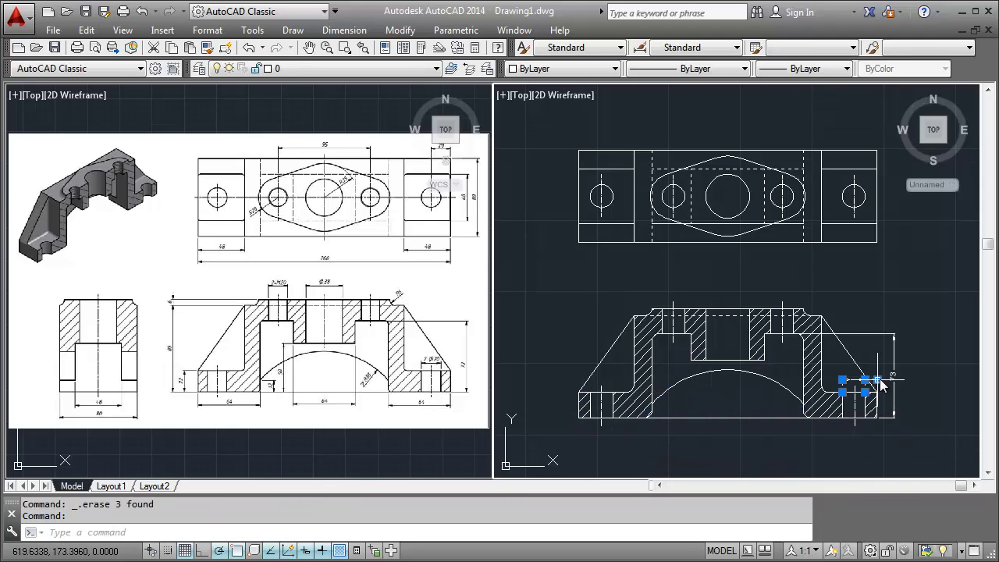
pyautogui.press('Delete')
pyautogui.click(854, 395)
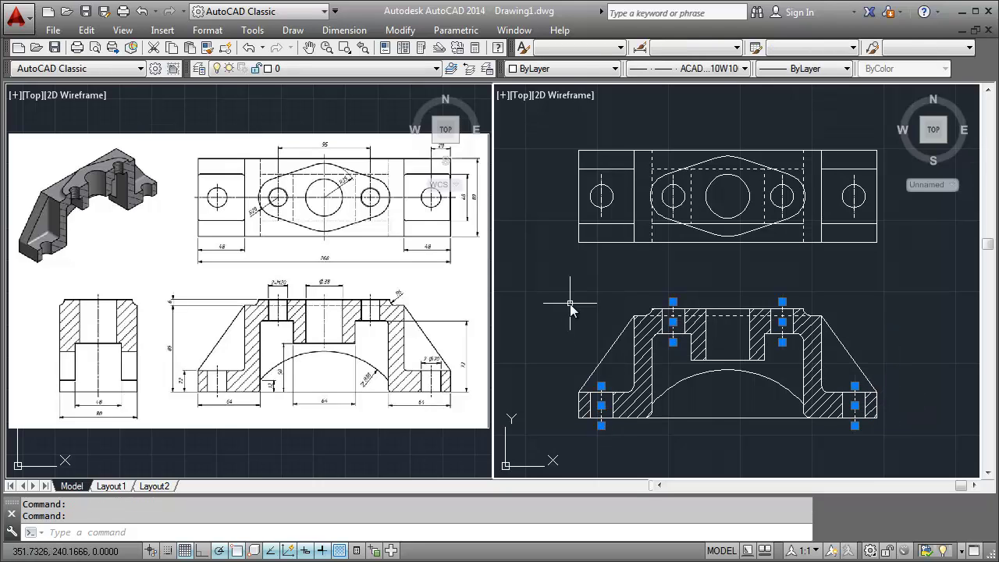
pyautogui.press('Delete')
pyautogui.click(521, 96)
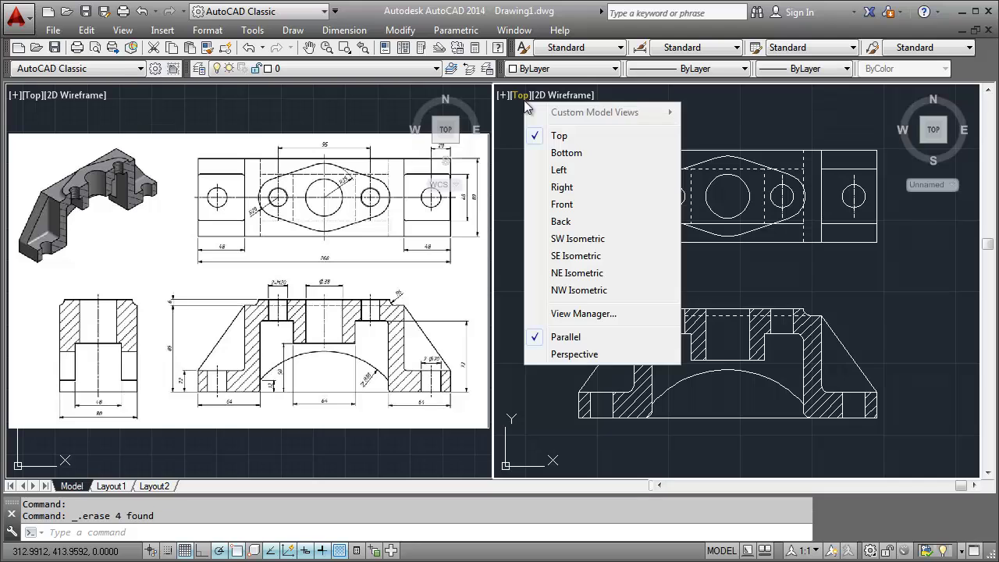
# From the Left view, rotate the front section 90° about its corner to stand upright
pyautogui.click(560, 171)
pyautogui.moveTo(785, 236)
pyautogui.keyDown('shift'); pyautogui.mouseDown(button='middle')
pyautogui.moveTo(843, 212)
pyautogui.moveTo(783, 233)
pyautogui.moveTo(785, 216)
pyautogui.moveTo(591, 211)
pyautogui.moveTo(675, 208)
pyautogui.mouseUp(button='middle'); pyautogui.keyUp('shift')
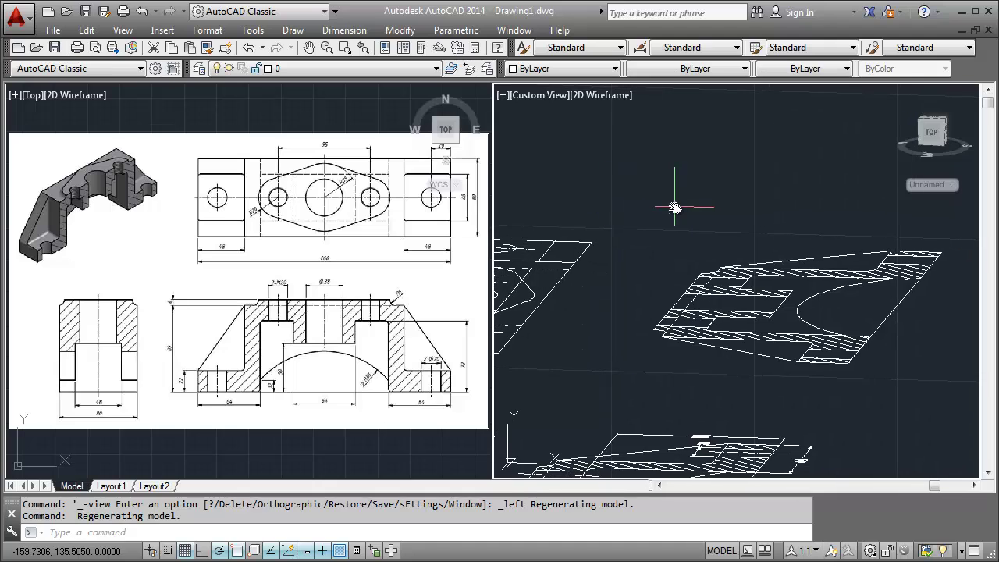
pyautogui.write('ro')
pyautogui.press('Return')
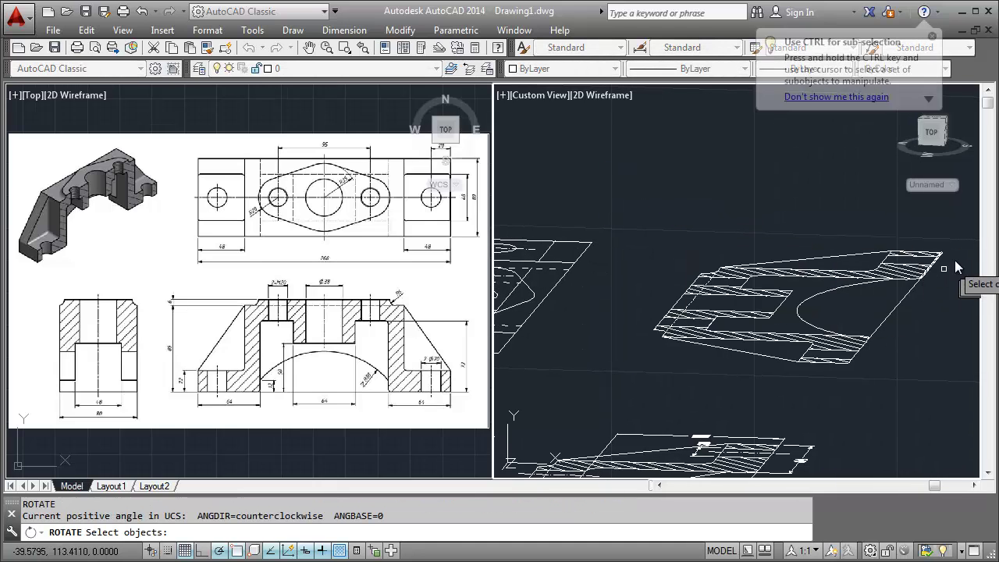
pyautogui.click(949, 234)
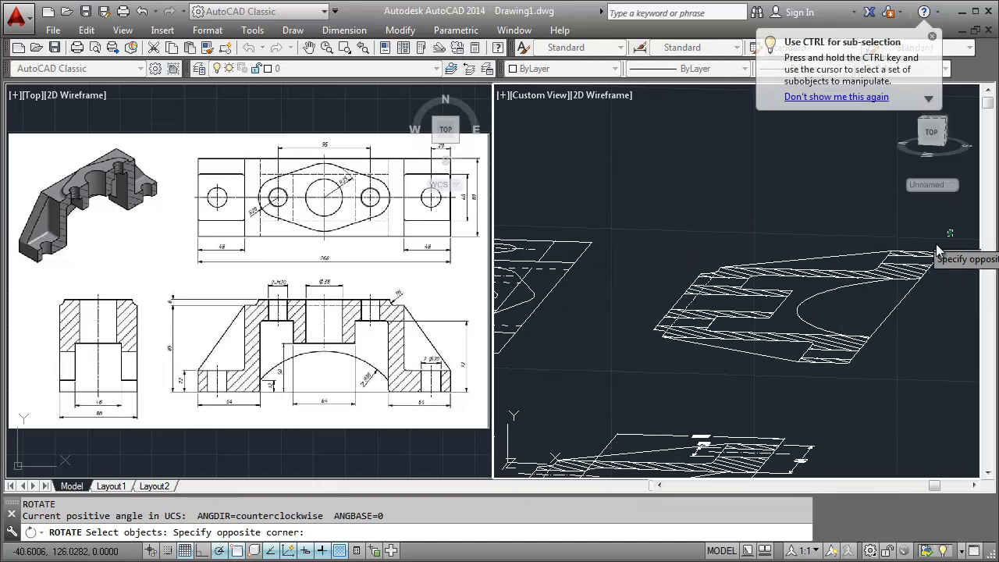
pyautogui.click(633, 373)
pyautogui.press('Return')
pyautogui.click(849, 367)
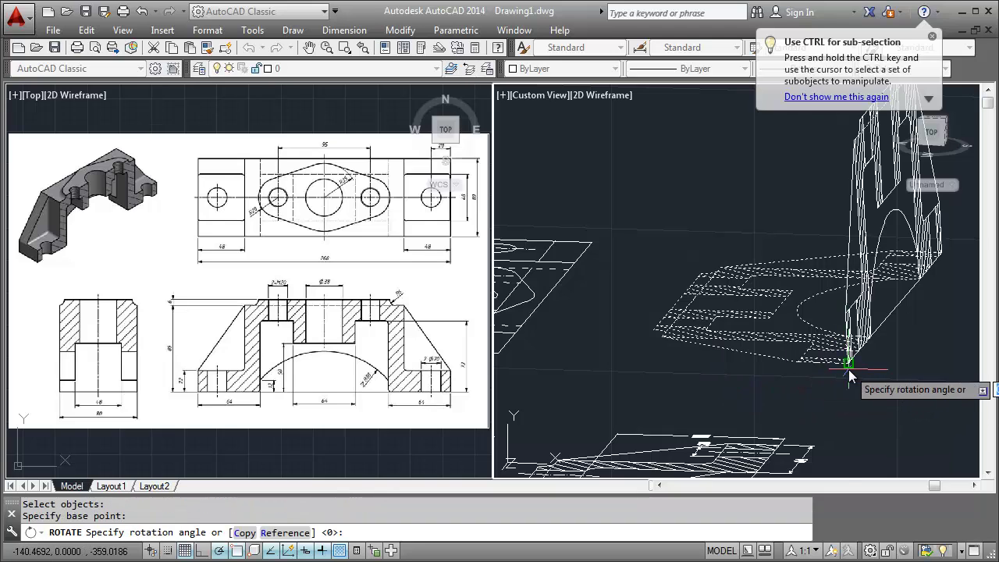
pyautogui.click(848, 385)
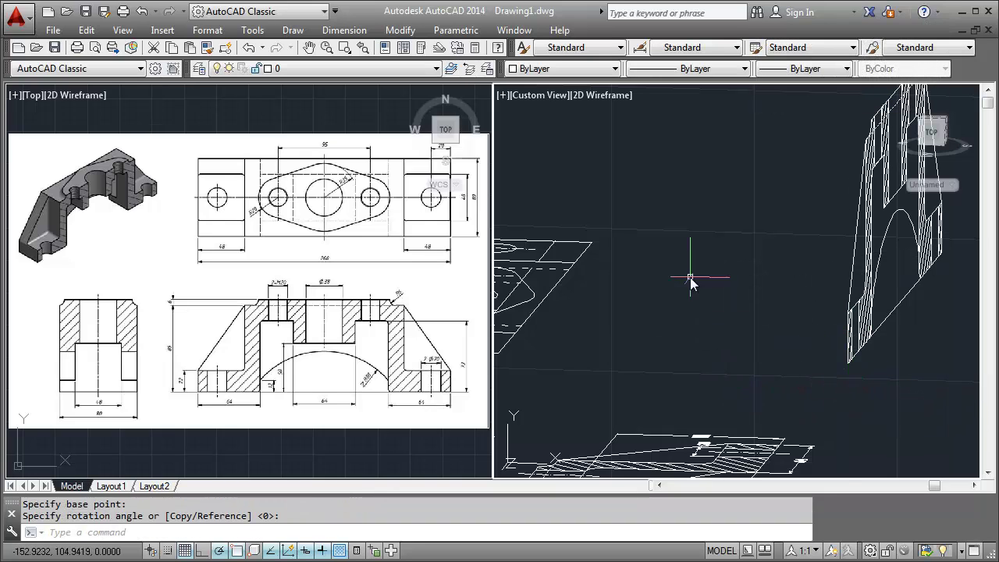
# Switch to Front view, centre the part, and orbit into a tilted 3D view
pyautogui.click(538, 96)
pyautogui.click(581, 204)
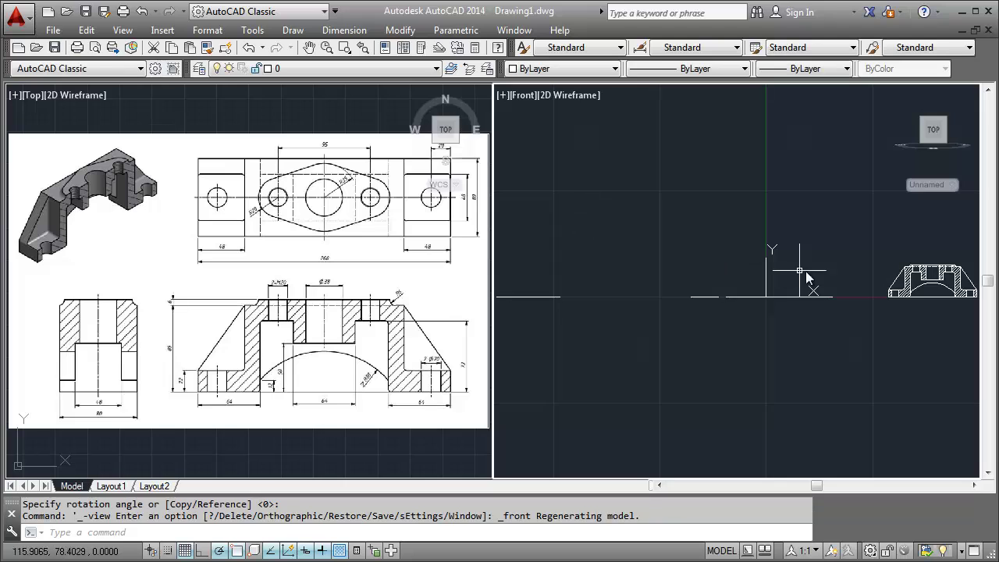
pyautogui.scroll(-2, 806, 278)
pyautogui.moveTo(727, 254); pyautogui.dragTo(765, 312, button='middle')
pyautogui.scroll(4, 763, 320)
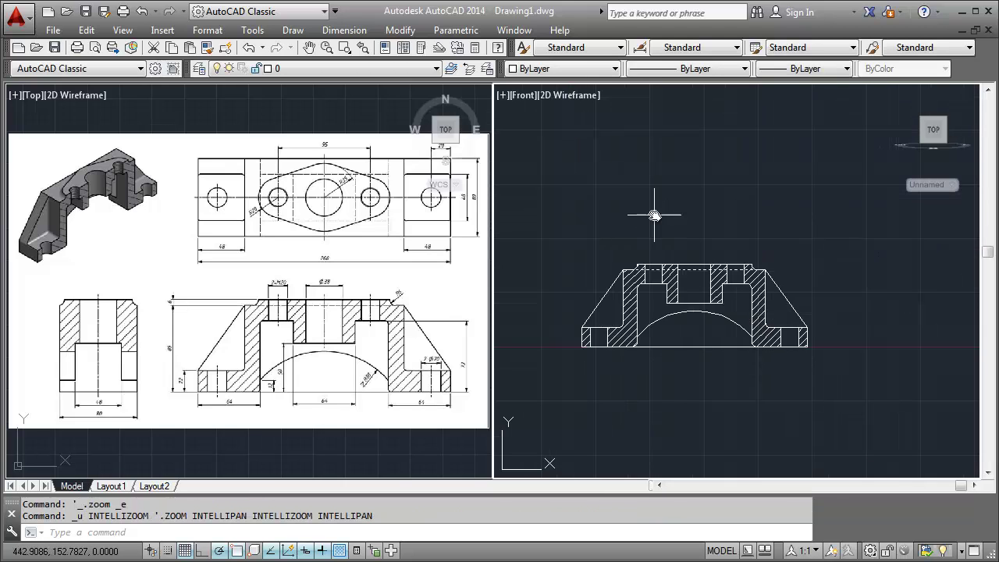
pyautogui.keyDown('shift'); pyautogui.moveTo(654, 215); pyautogui.dragTo(711, 268, button='middle'); pyautogui.keyUp('shift')
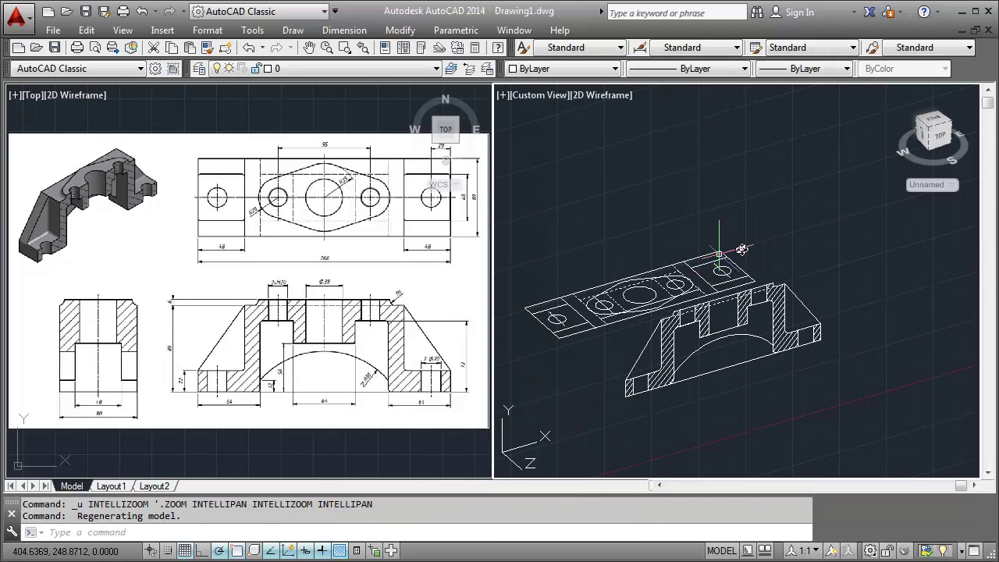
# Start COPY and select every part of the upright hatched section
pyautogui.write('co')
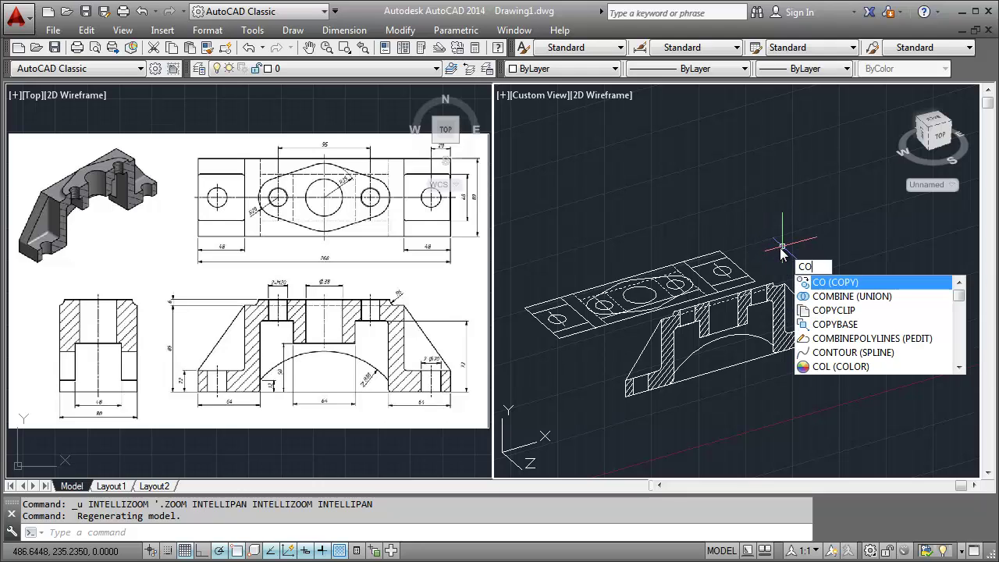
pyautogui.press('Return')
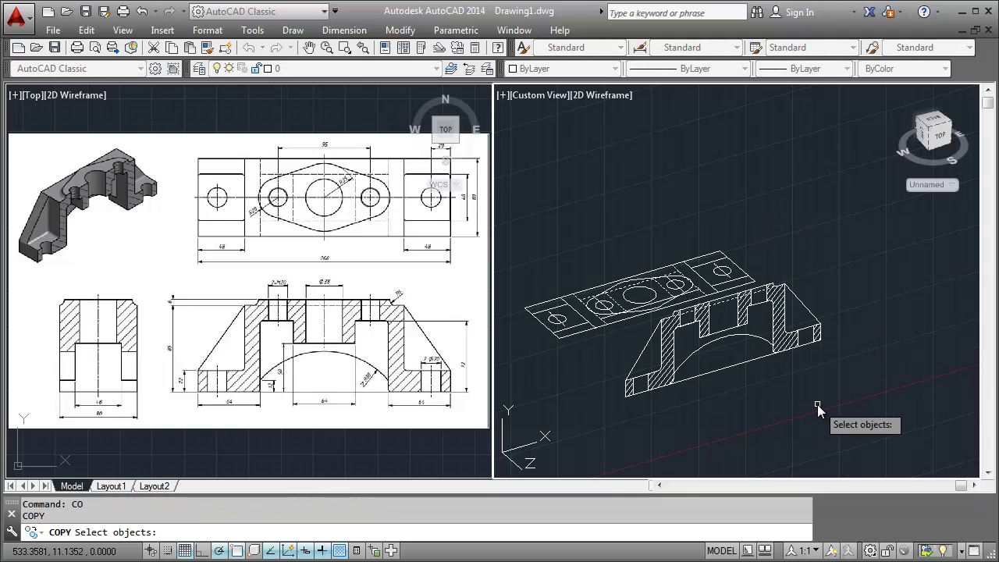
pyautogui.click(818, 404)
pyautogui.click(769, 285)
pyautogui.click(781, 349)
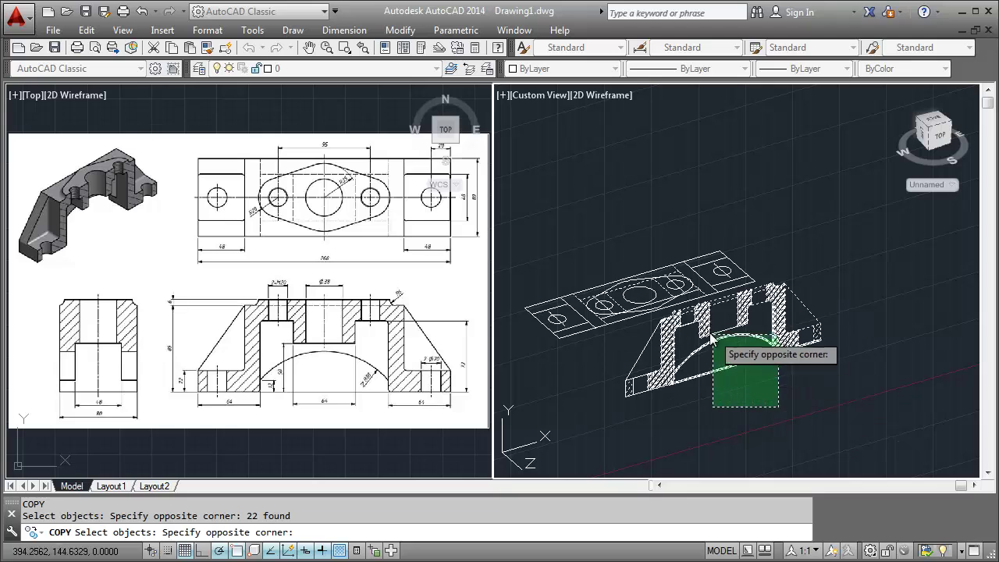
pyautogui.click(700, 418)
pyautogui.click(700, 417)
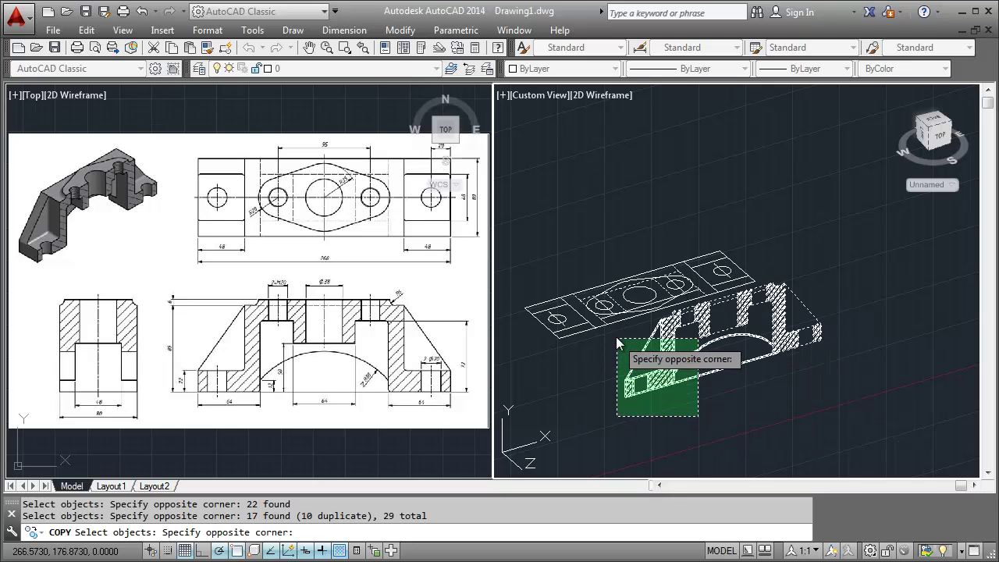
pyautogui.click(631, 328)
pyautogui.click(631, 397)
pyautogui.click(604, 366)
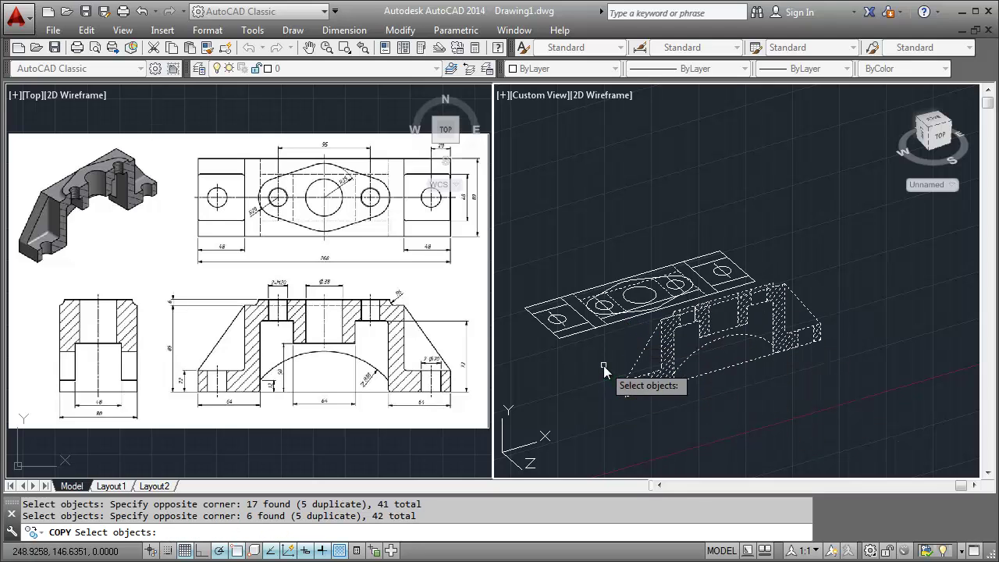
pyautogui.click(851, 373)
pyautogui.click(774, 282)
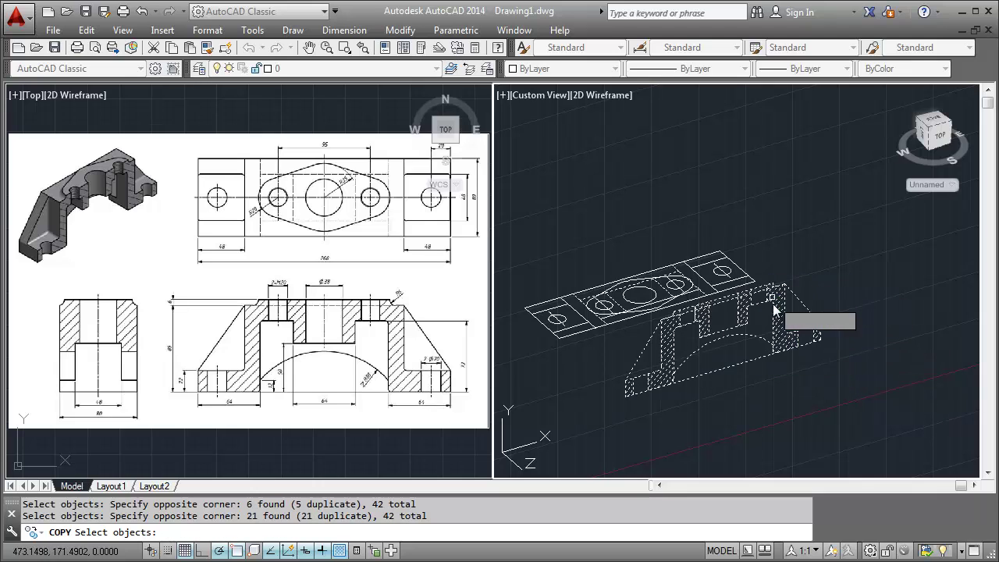
pyautogui.click(761, 331)
pyautogui.click(676, 320)
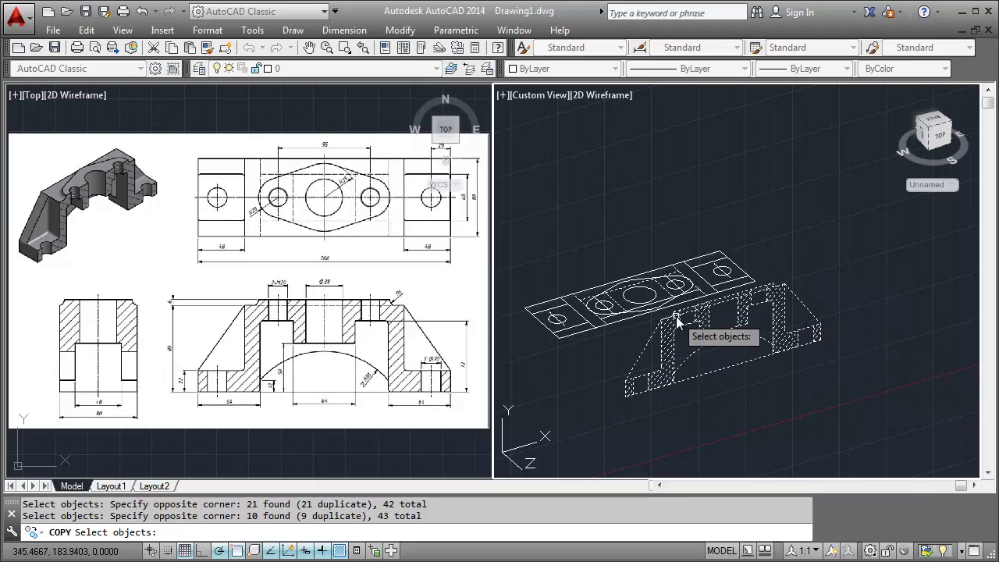
pyautogui.click(798, 324)
pyautogui.click(747, 304)
pyautogui.press('Return')
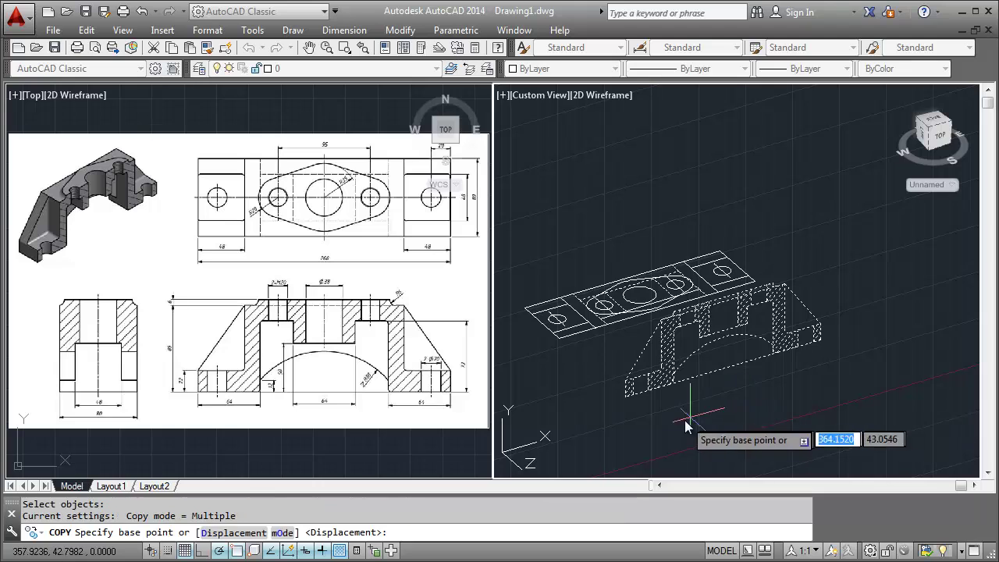
# Place the section copy to the right and pan so both drawings show
pyautogui.click(614, 428)
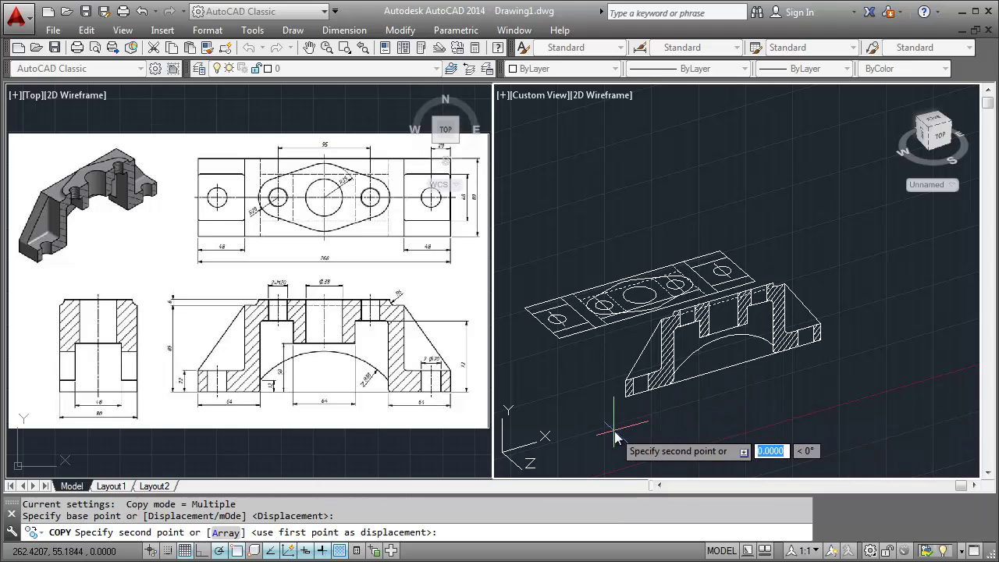
pyautogui.click(847, 371)
pyautogui.press('Return')
pyautogui.moveTo(848, 368)
pyautogui.mouseDown(button='middle')
pyautogui.moveTo(743, 382)
pyautogui.moveTo(700, 367)
pyautogui.mouseUp(button='middle')
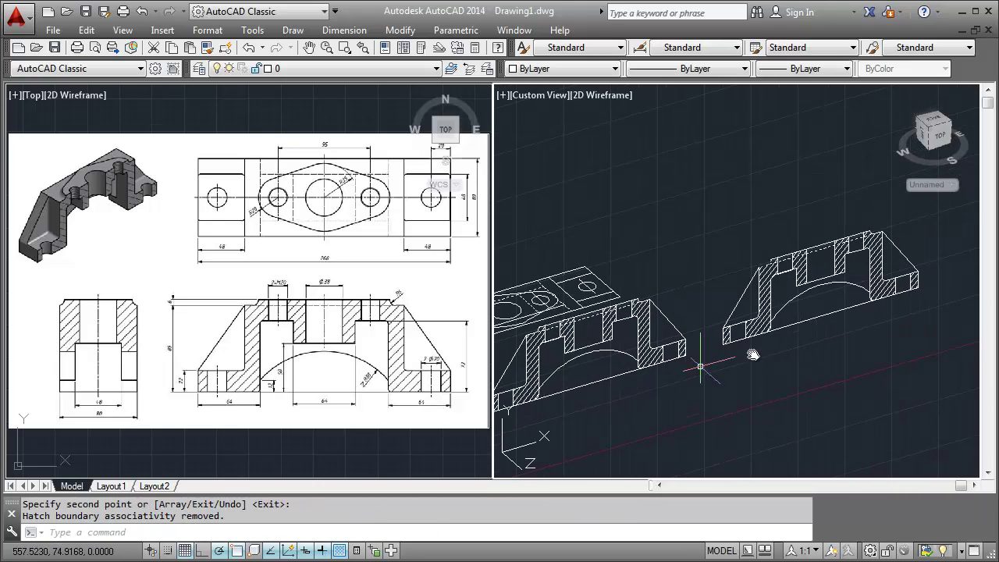
pyautogui.click(543, 100)
# In Front view, zoom in and select the section drawing with COPY
pyautogui.click(581, 204)
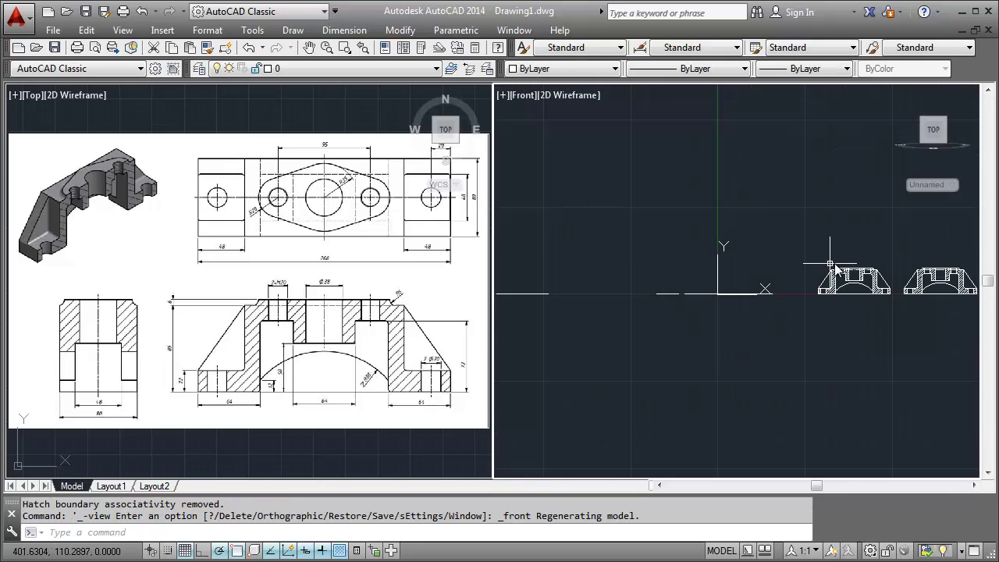
pyautogui.scroll(3, 736, 253)
pyautogui.scroll(1, 656, 230)
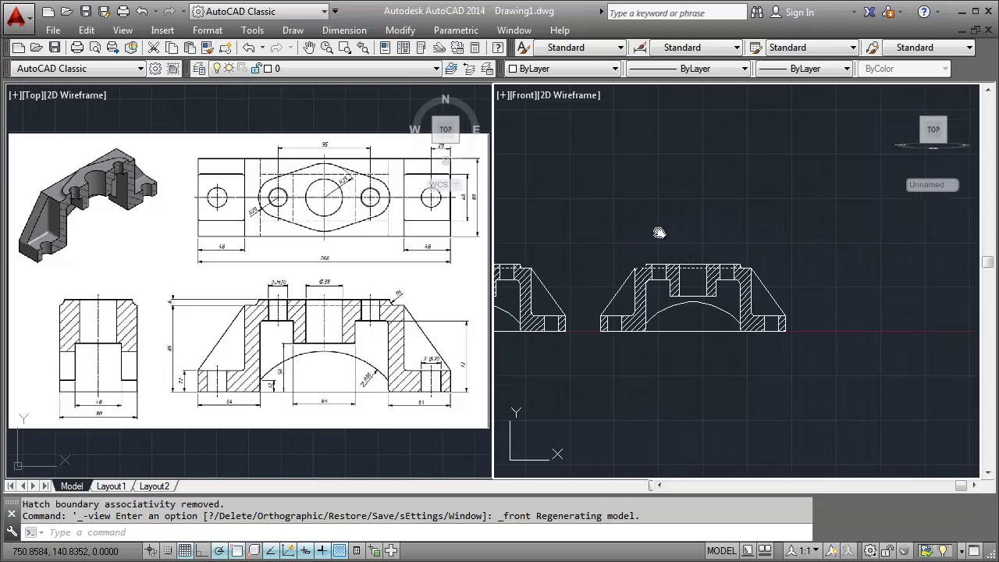
pyautogui.scroll(2, 648, 257)
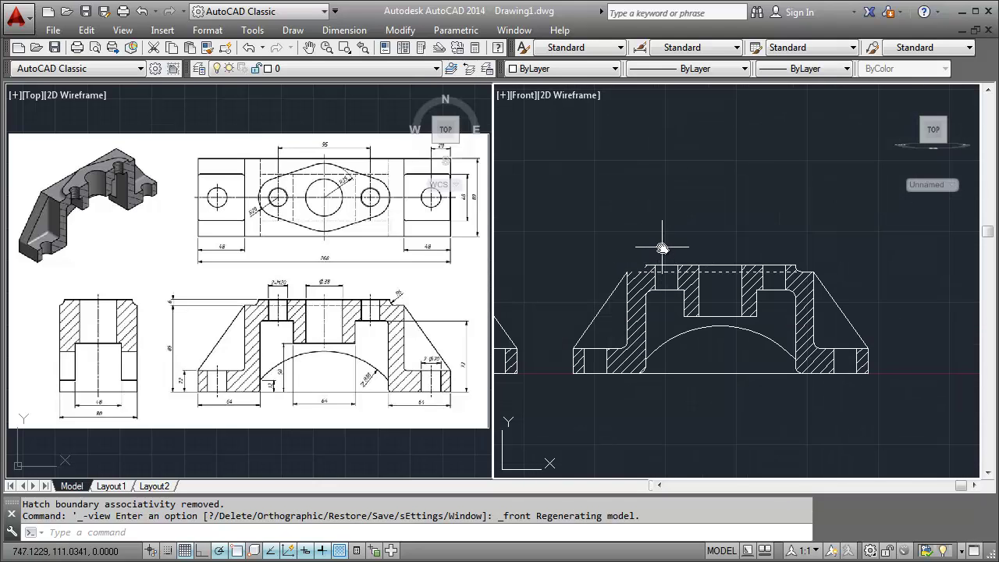
pyautogui.write('co')
pyautogui.press('Return')
pyautogui.click(917, 250)
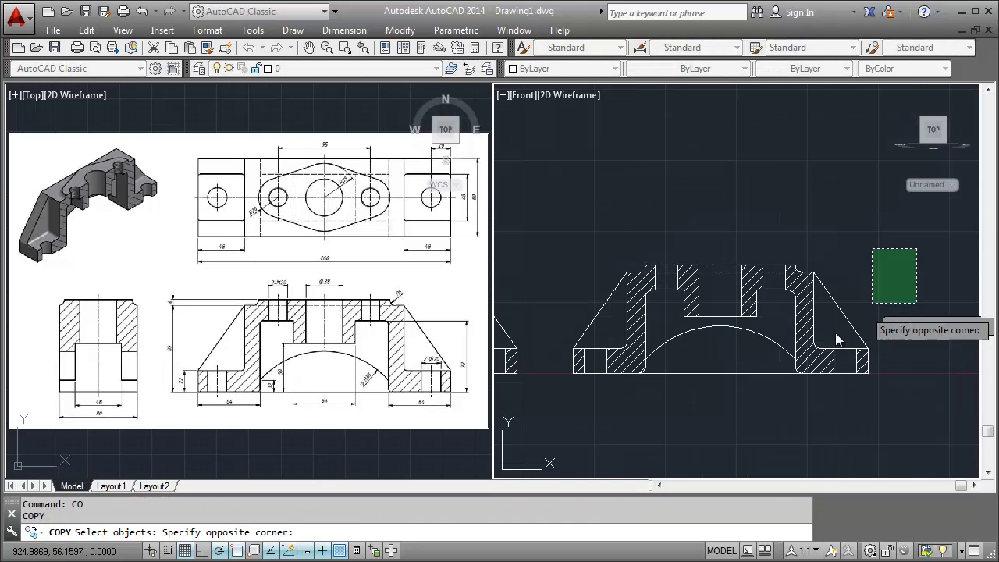
pyautogui.click(571, 405)
pyautogui.press('Return')
# Place two section copies, one above the original and one to its right
pyautogui.click(713, 407)
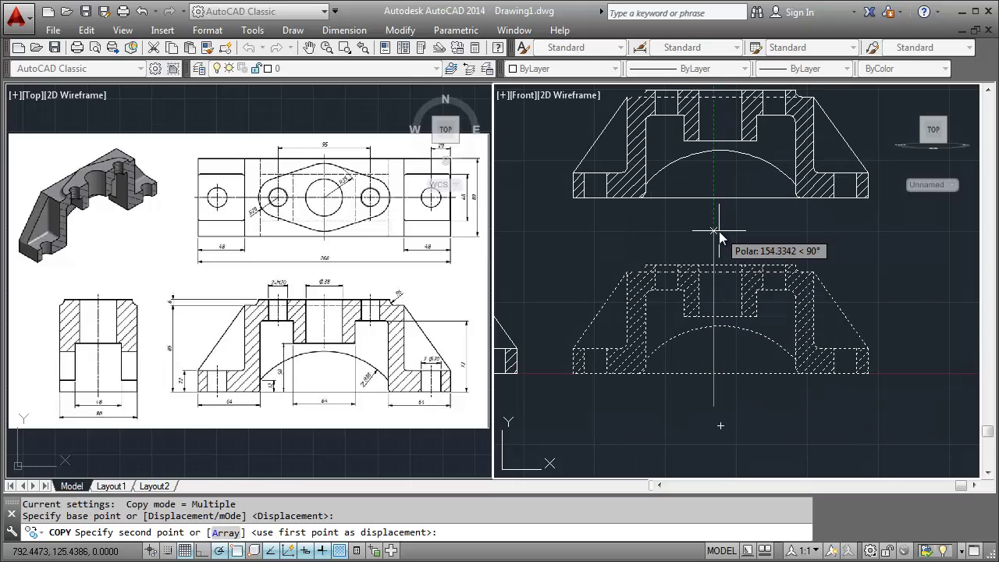
pyautogui.click(719, 231)
pyautogui.moveTo(758, 234); pyautogui.dragTo(555, 225, button='middle')
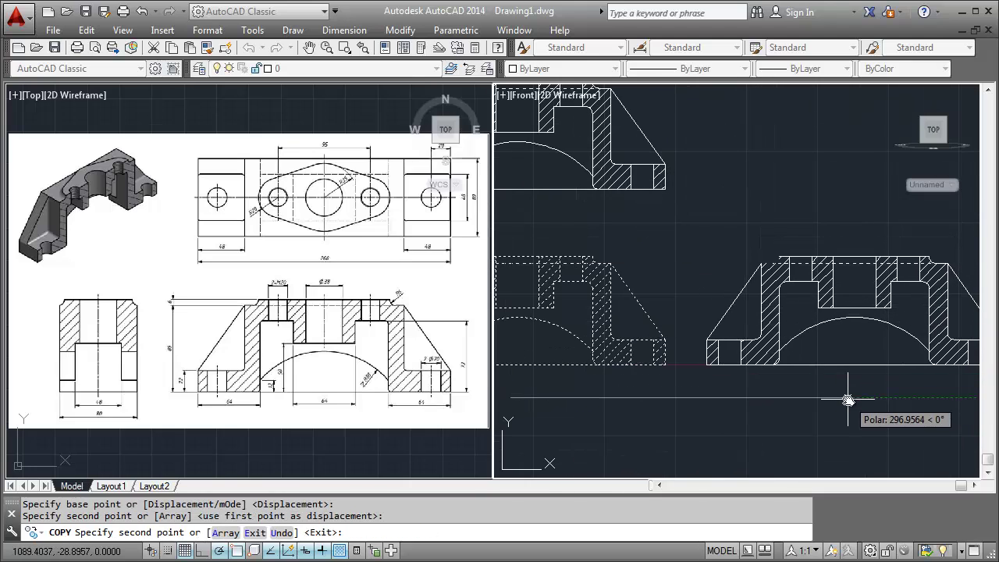
pyautogui.click(848, 400)
pyautogui.press('Return')
pyautogui.moveTo(713, 250); pyautogui.dragTo(829, 243, button='middle')
# Erase the dashed line, hatching, inner features and leftover pieces from the lower copy
pyautogui.click(669, 249)
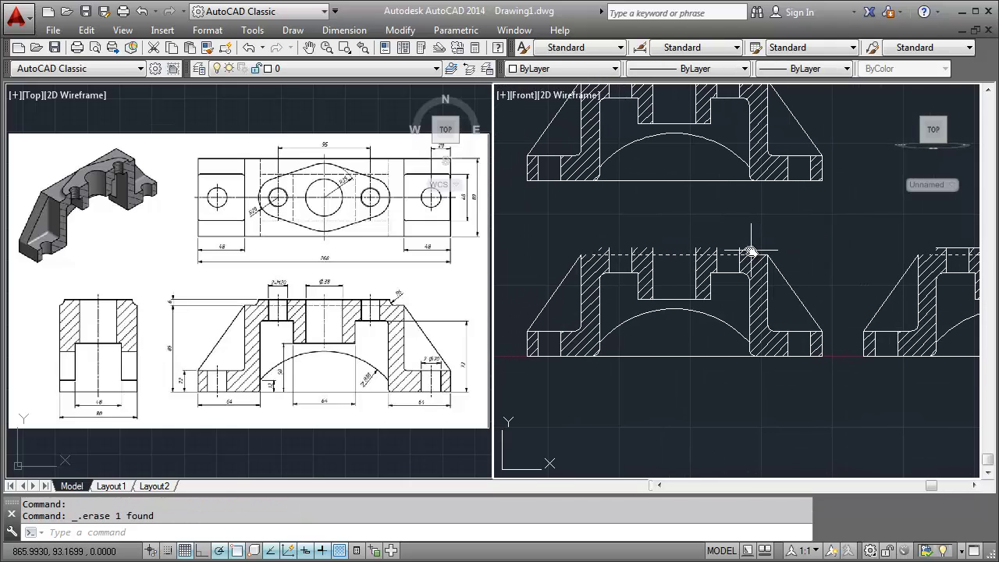
pyautogui.click(590, 292)
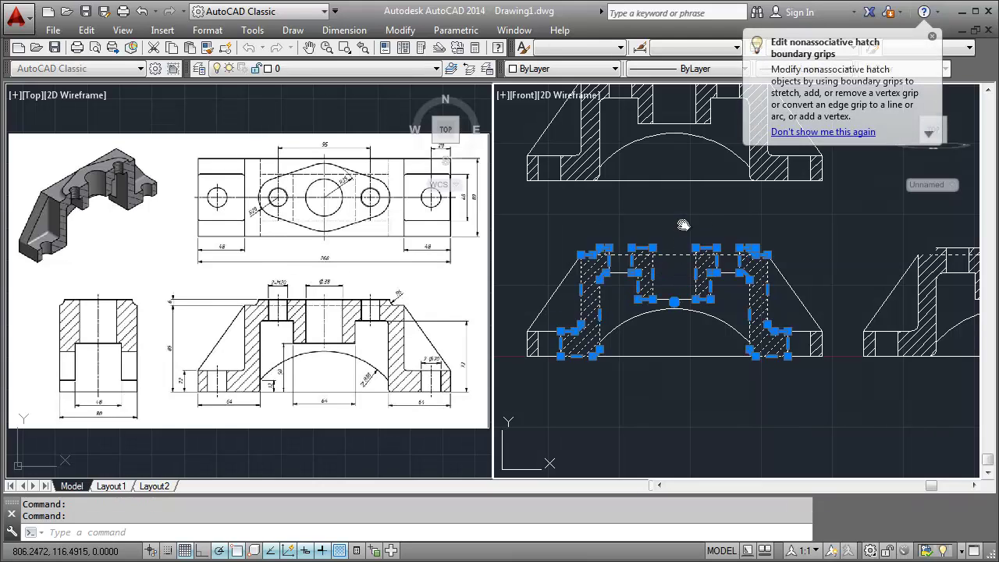
pyautogui.press('Delete')
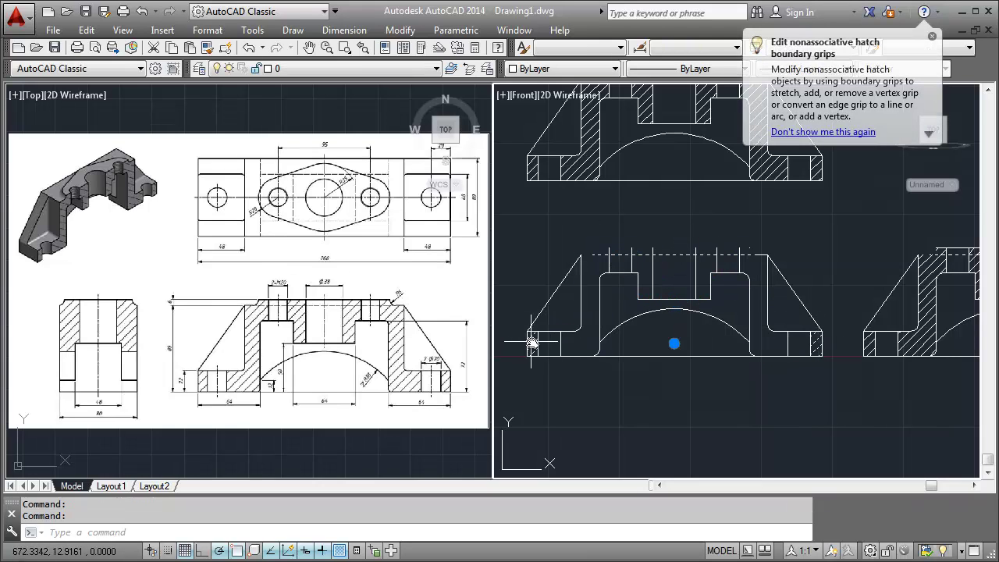
pyautogui.press('Delete')
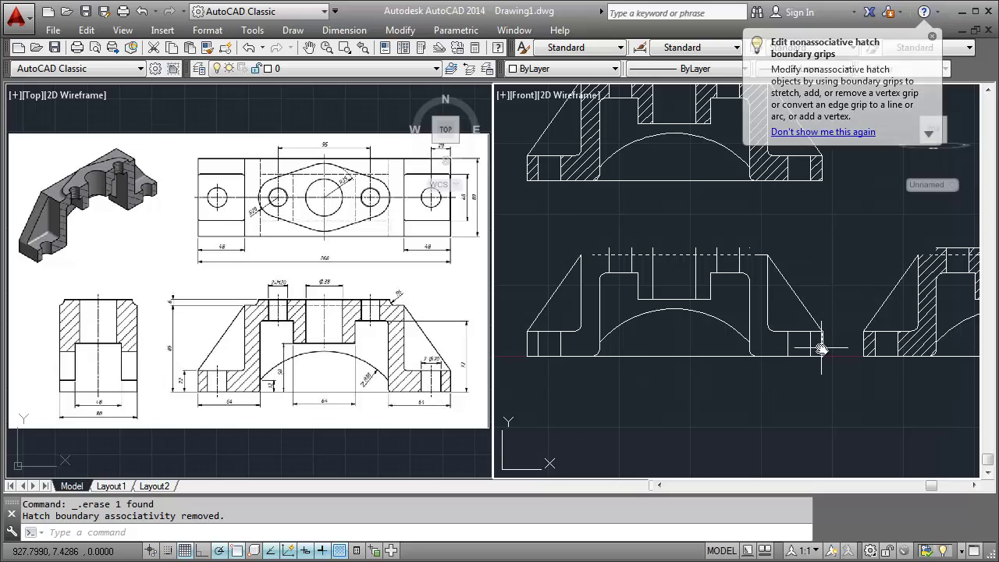
pyautogui.click(820, 344)
pyautogui.click(746, 329)
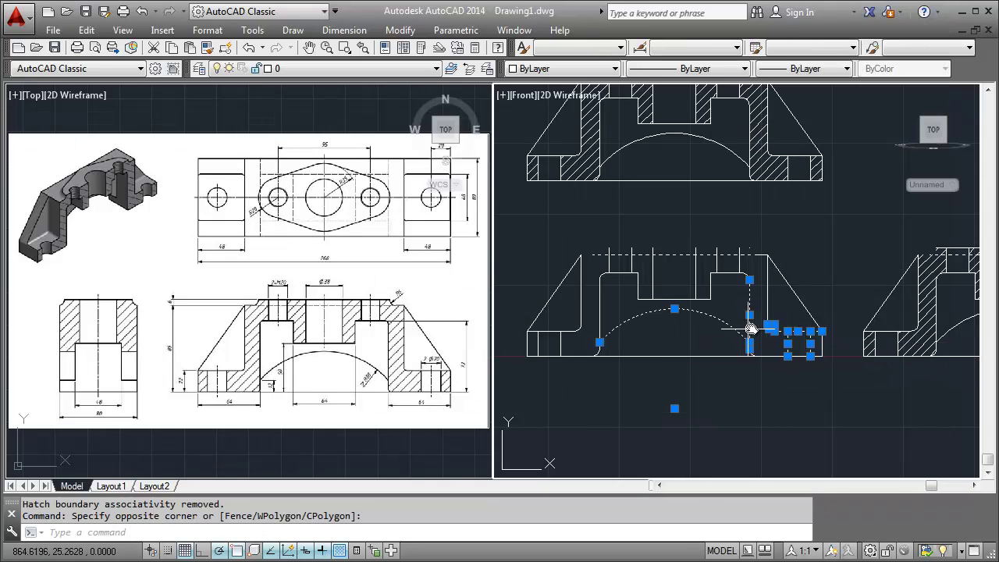
pyautogui.click(751, 249)
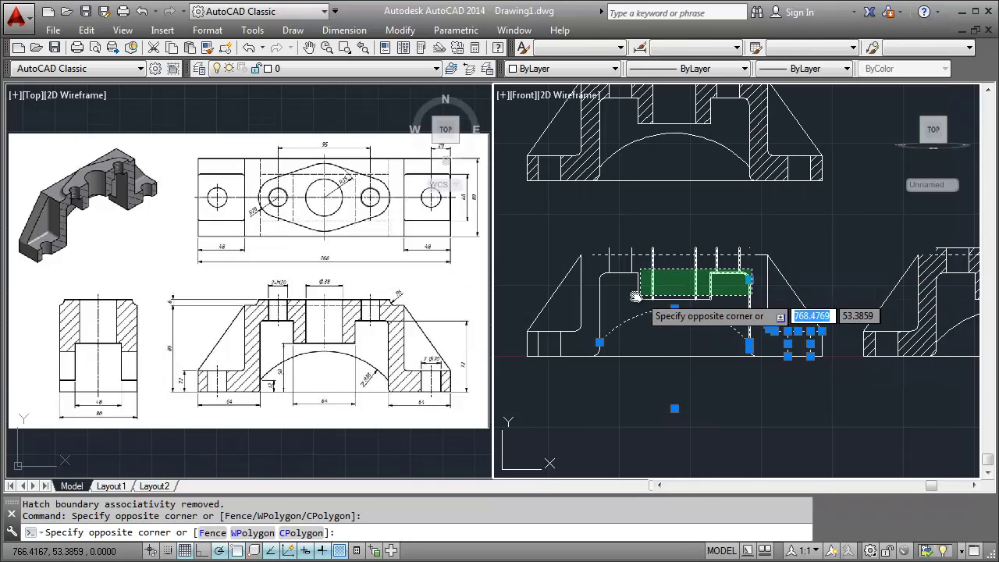
pyautogui.click(570, 312)
pyautogui.press('Delete')
pyautogui.click(626, 318)
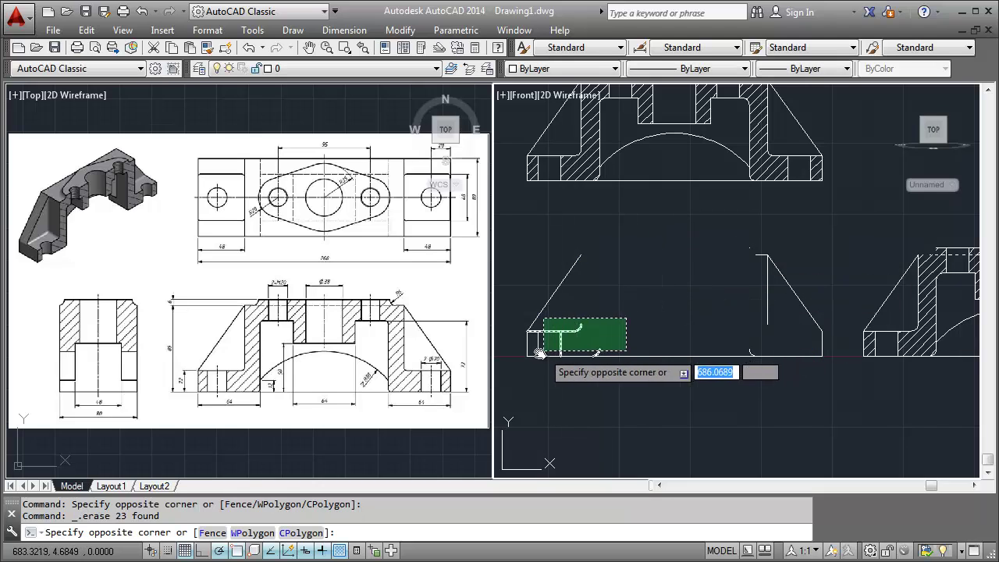
pyautogui.click(540, 355)
pyautogui.press('Delete')
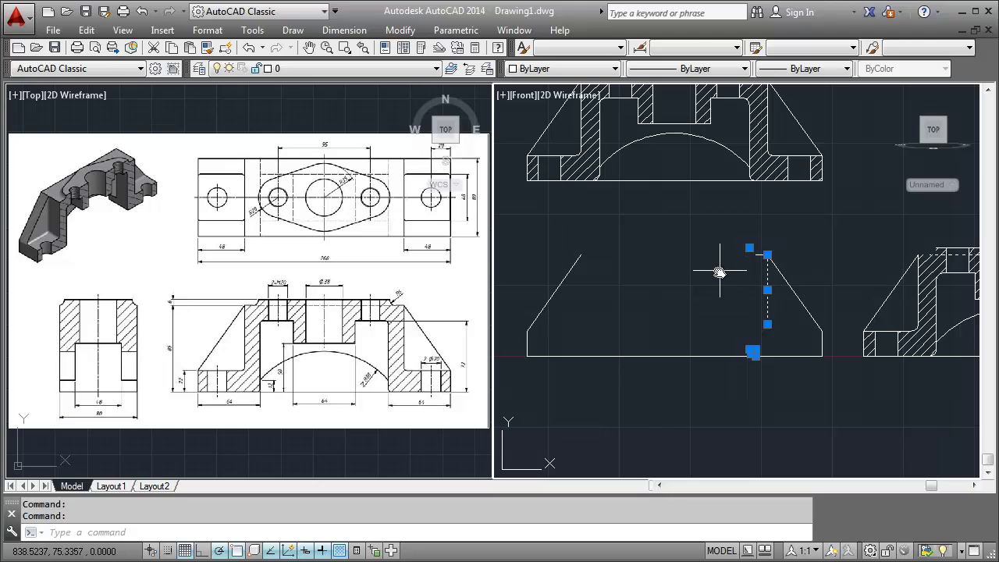
# Remove the right slant's stub and draw a flat top line closing the trapezoid
pyautogui.click(757, 258)
pyautogui.press('Delete')
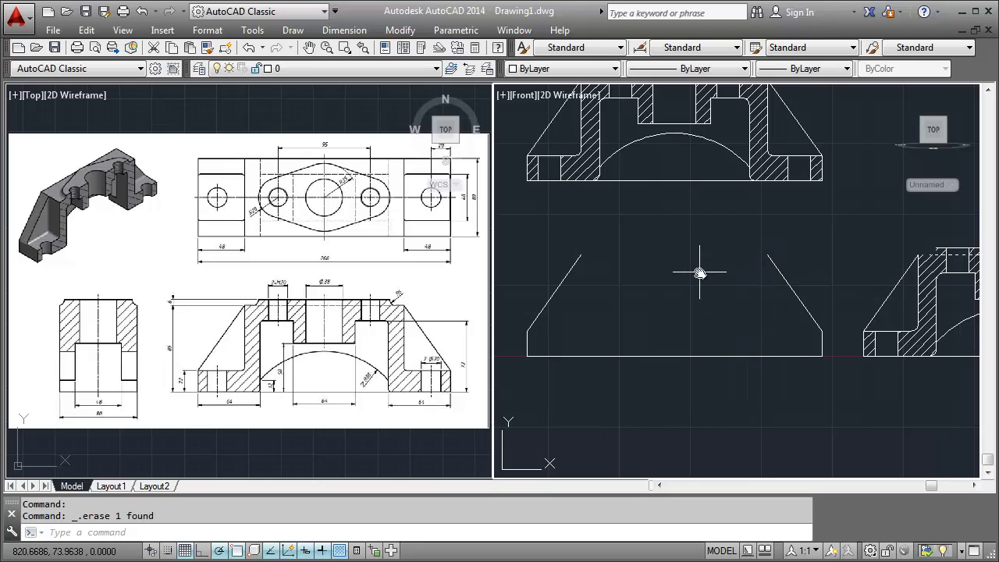
pyautogui.press('Return')
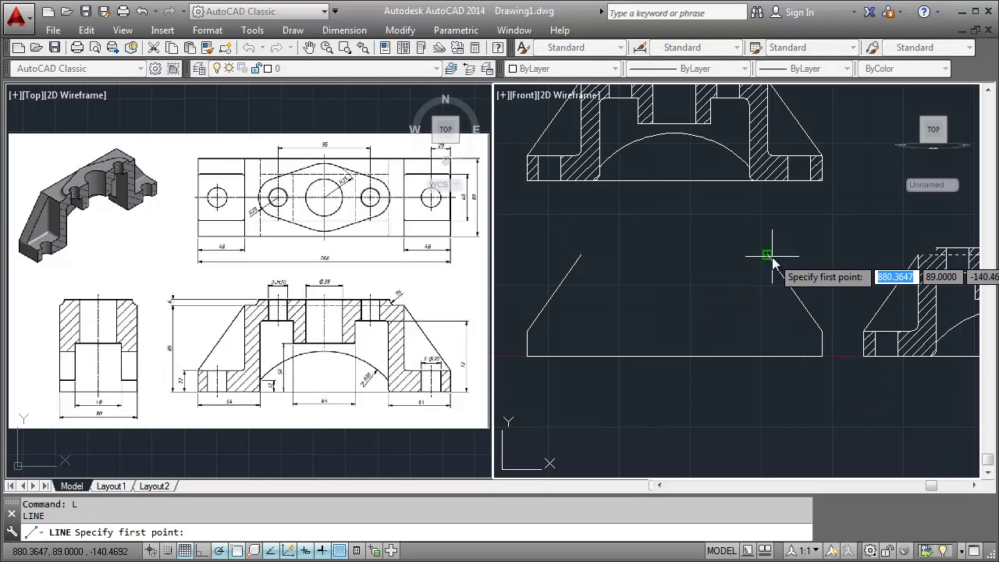
pyautogui.click(772, 257)
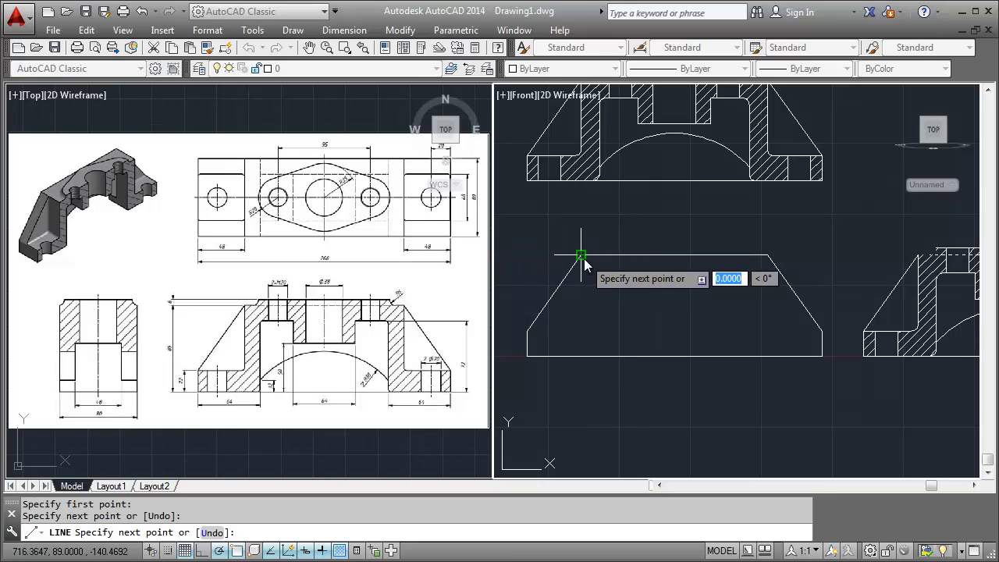
pyautogui.click(581, 256)
pyautogui.press('Return')
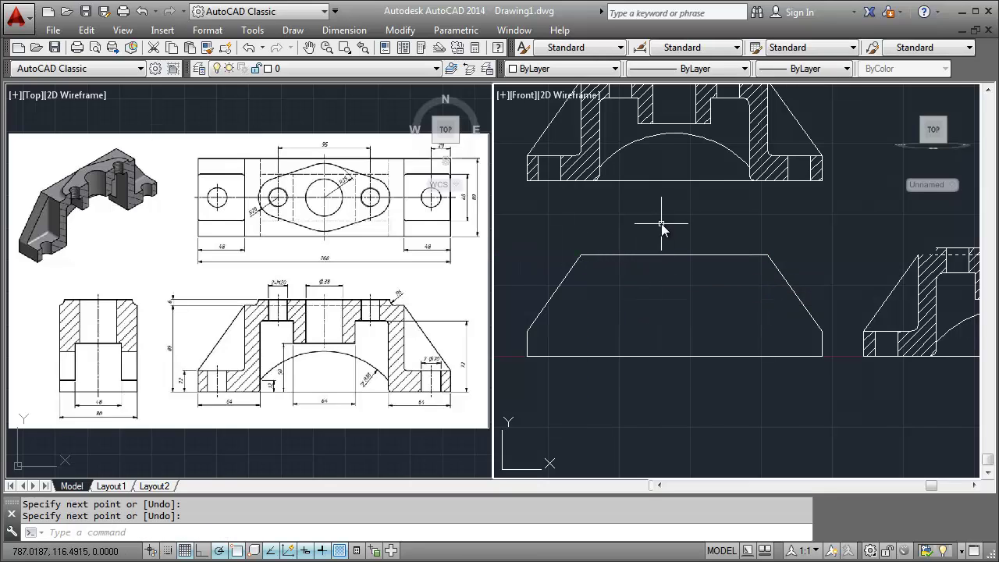
pyautogui.moveTo(660, 216); pyautogui.dragTo(661, 290, button='middle')
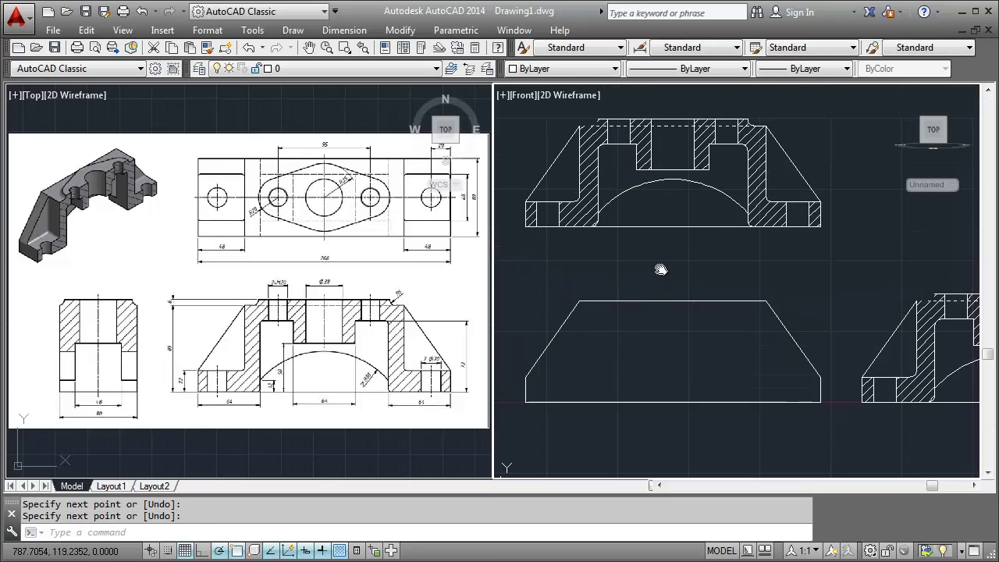
# Erase the upper copy's hatches, left slanted line and the arch with its neighbouring piece
pyautogui.click(597, 221)
pyautogui.press('Delete')
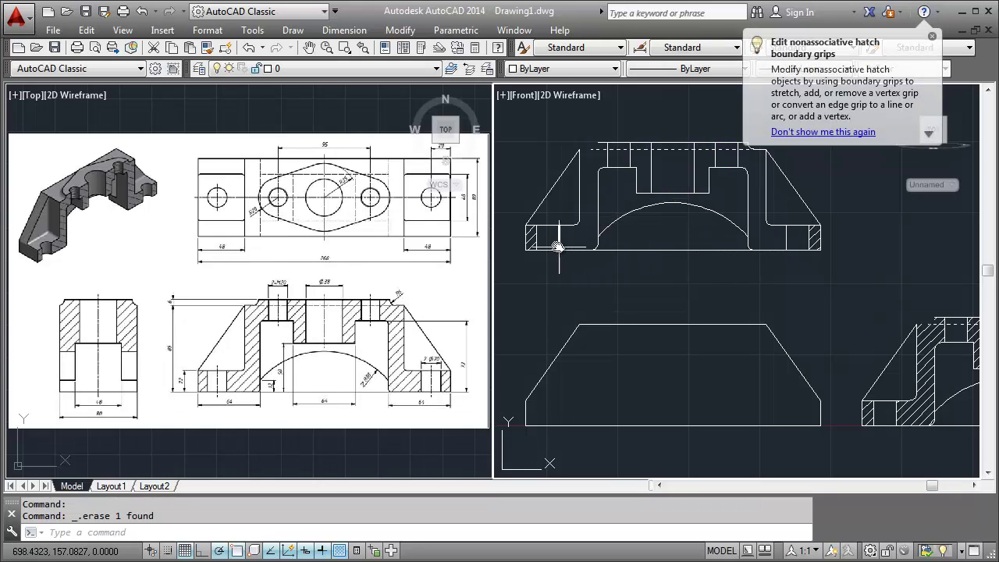
pyautogui.click(569, 249)
pyautogui.click(521, 224)
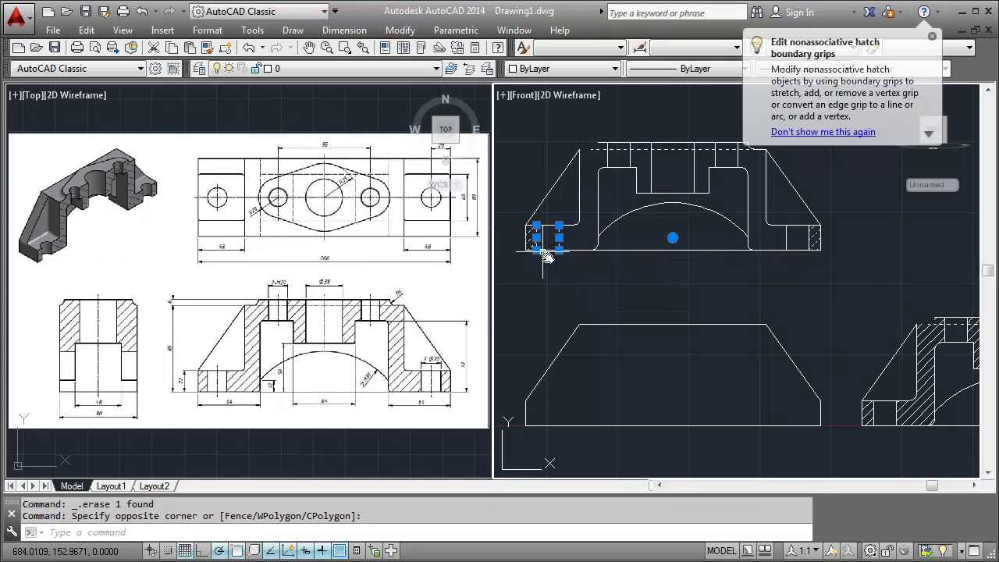
pyautogui.press('Delete')
pyautogui.click(553, 185)
pyautogui.press('Delete')
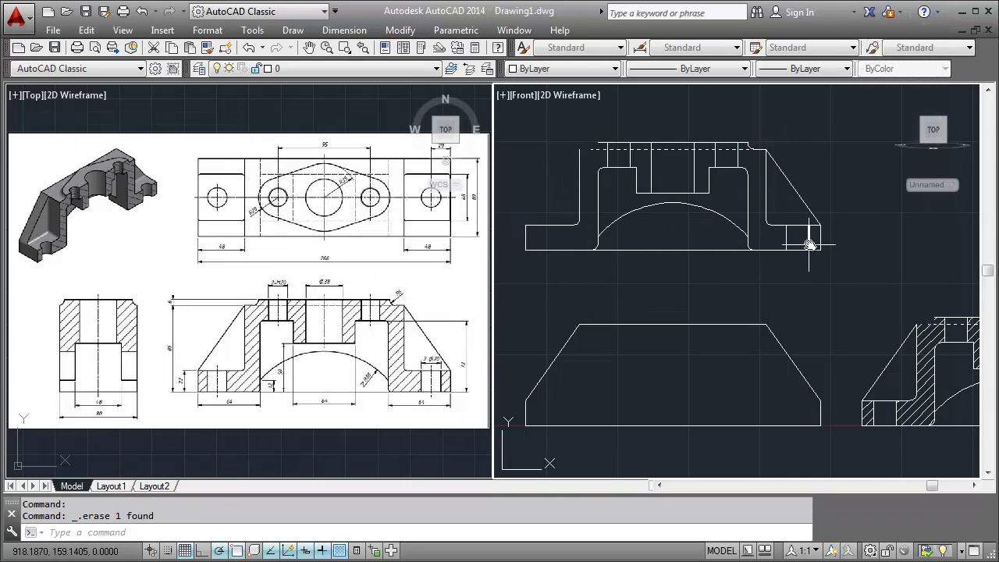
pyautogui.click(671, 263)
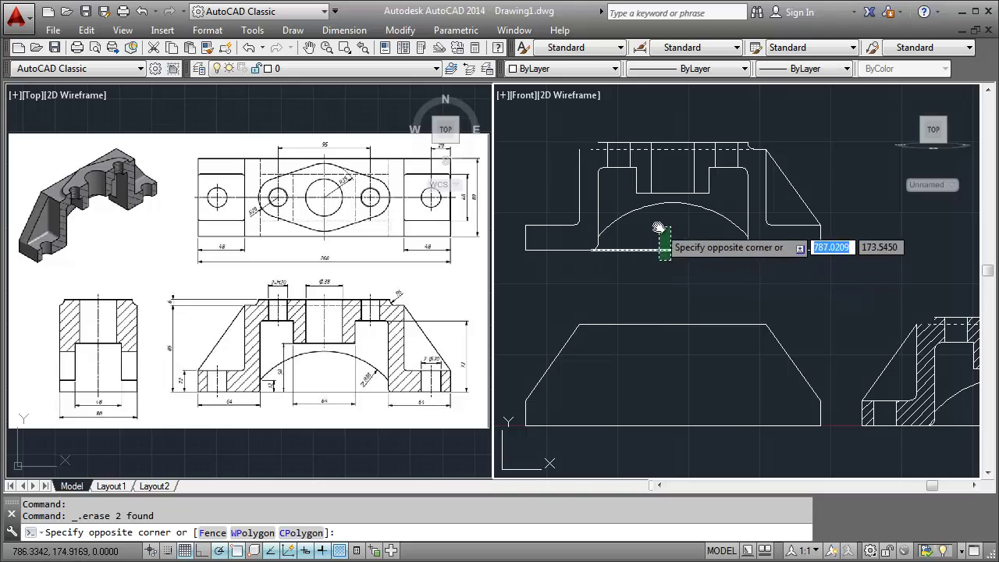
pyautogui.click(637, 213)
pyautogui.press('Delete')
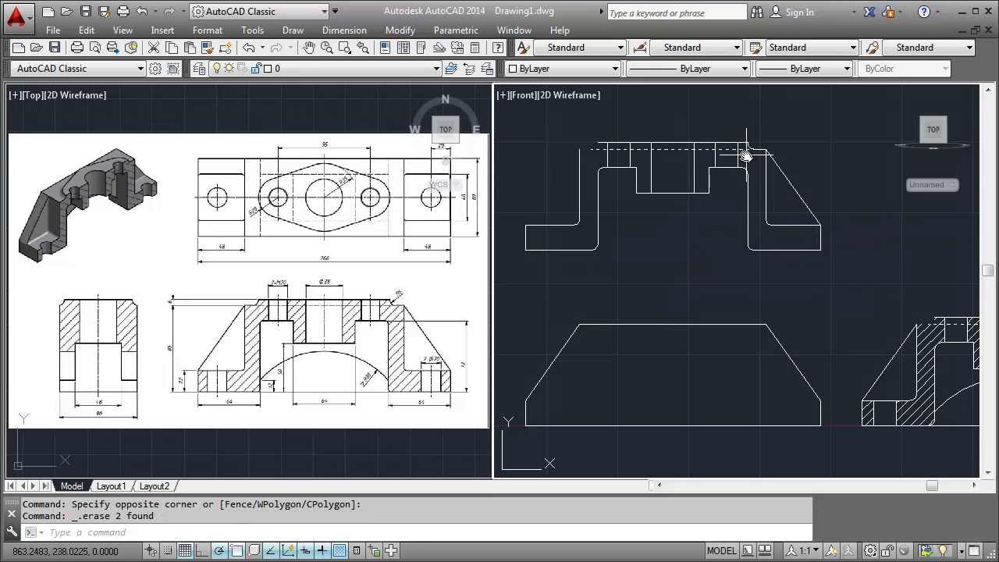
# Delete the upper copy's top lines, short pieces, right diagonal and dashed top line
pyautogui.click(747, 156)
pyautogui.click(654, 161)
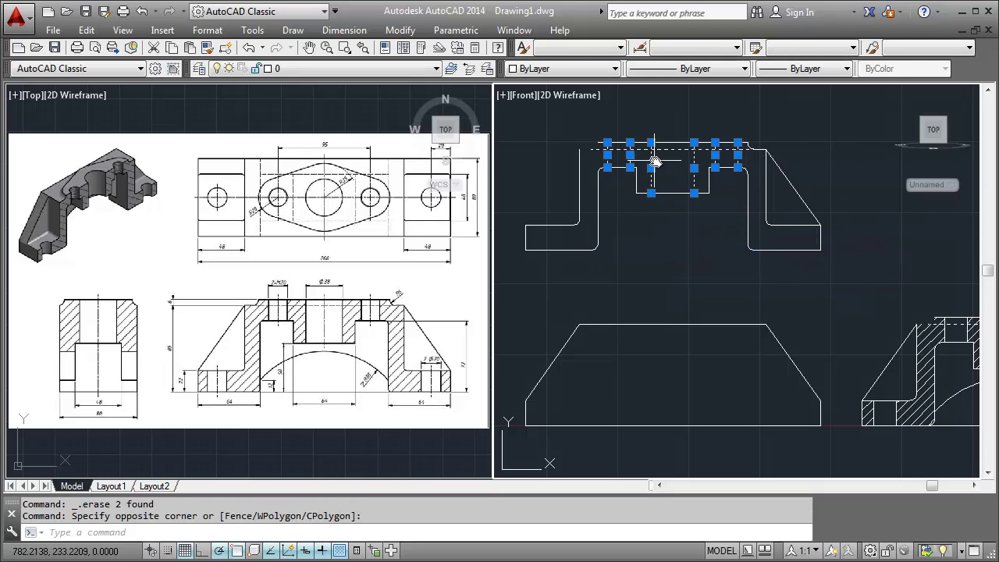
pyautogui.press('Delete')
pyautogui.click(741, 145)
pyautogui.press('Delete')
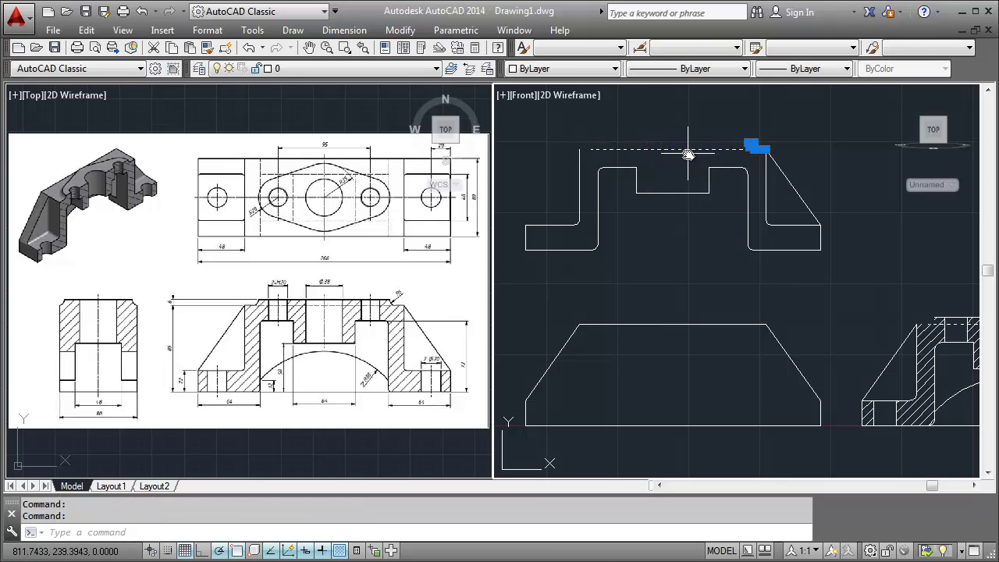
pyautogui.press('Delete')
pyautogui.click(785, 167)
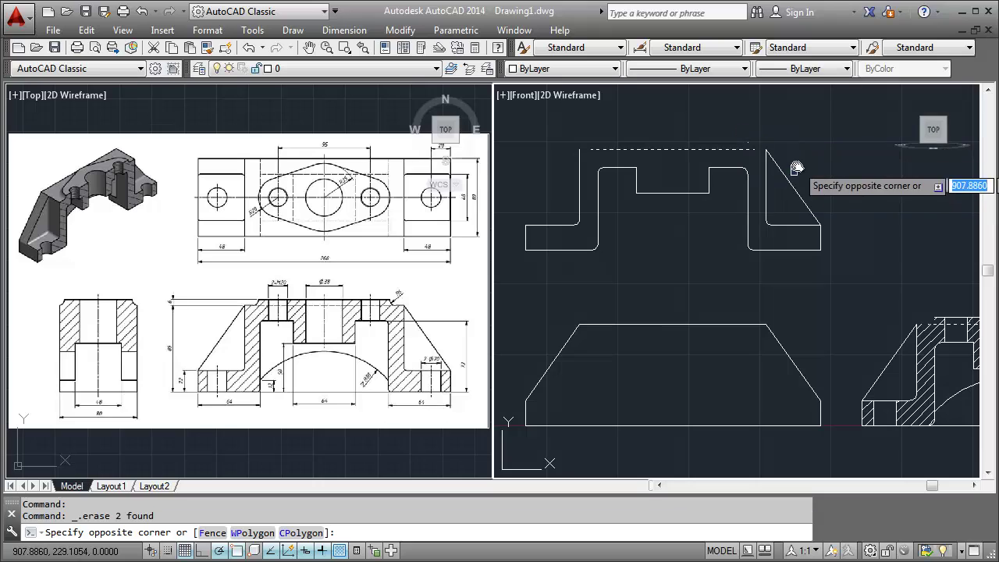
pyautogui.click(753, 148)
pyautogui.press('Delete')
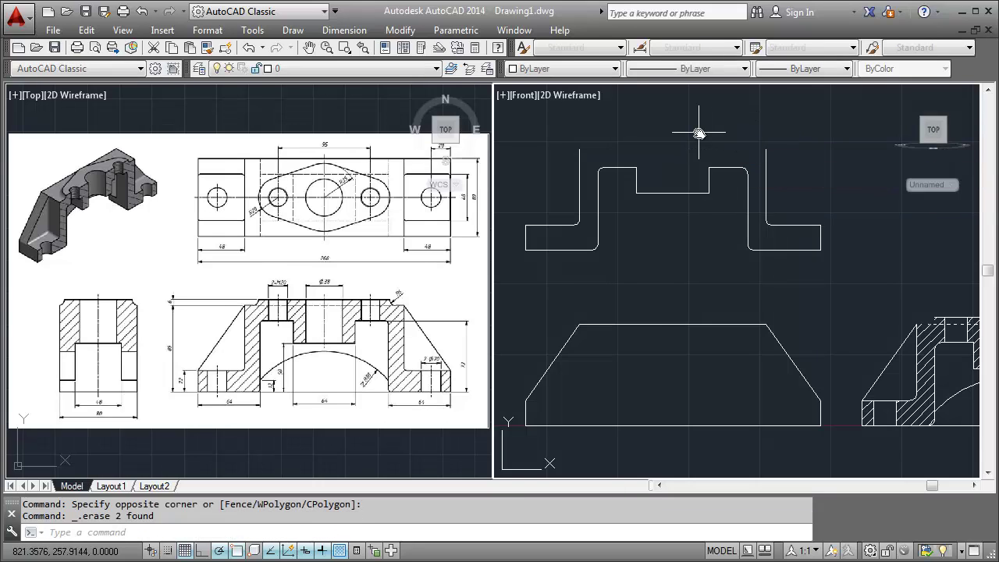
# Draw a flat line closing the outline's top, then pan to the section copy
pyautogui.press('Return')
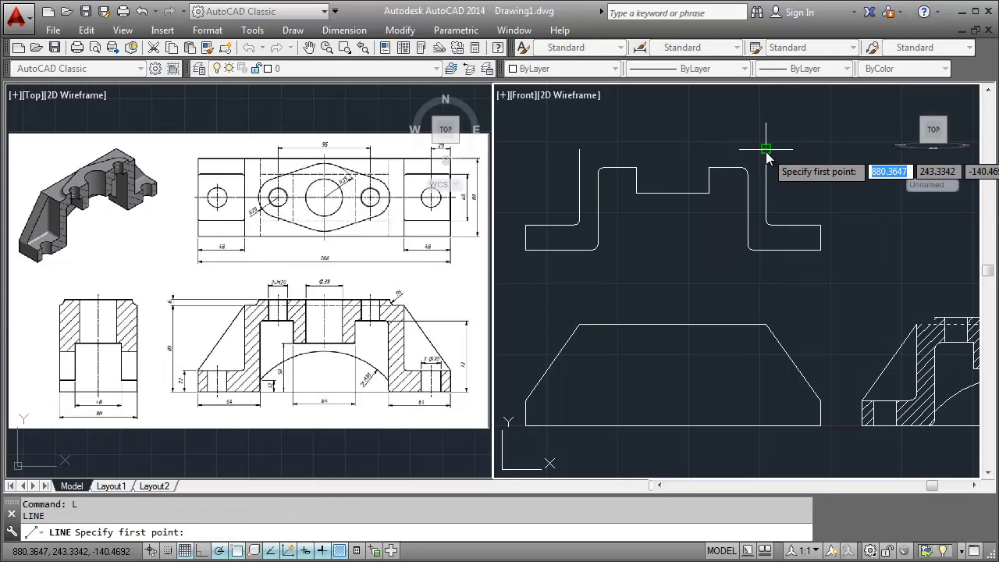
pyautogui.click(766, 148)
pyautogui.click(579, 148)
pyautogui.press('Return')
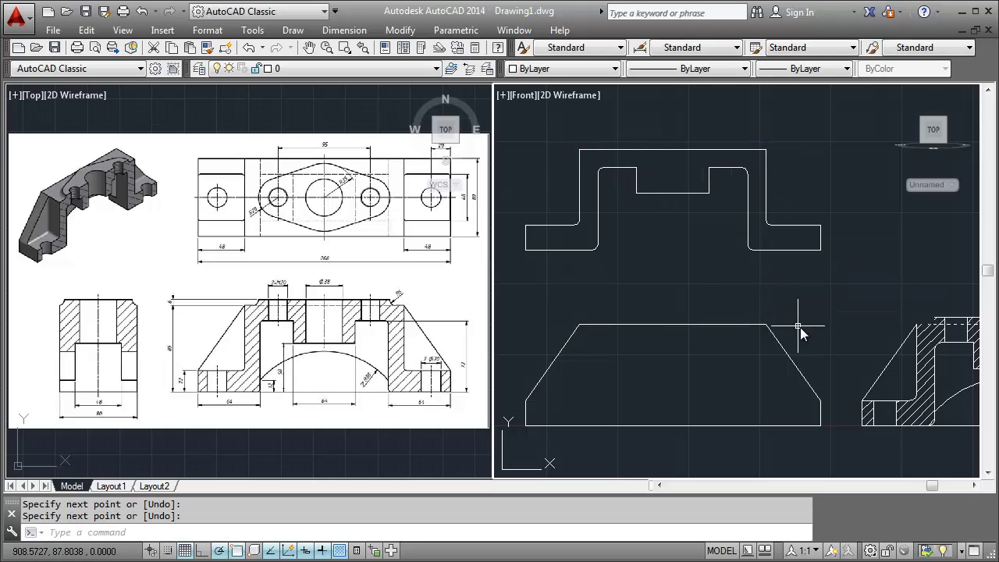
pyautogui.moveTo(804, 328); pyautogui.dragTo(576, 273, button='middle')
pyautogui.press('Escape')
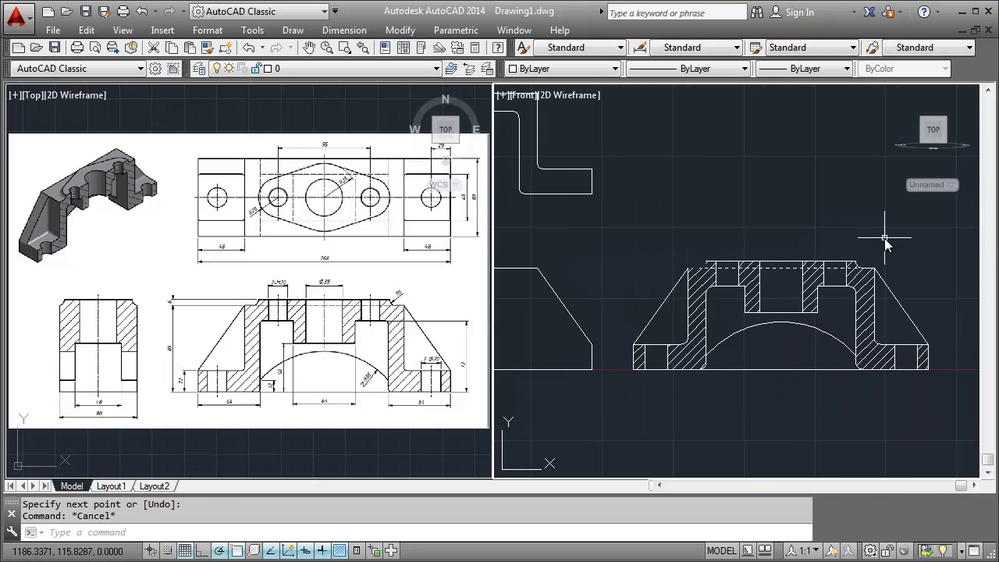
# Erase the hatching, the inner step lines and the dashed top line from the section copy
pyautogui.click(884, 238)
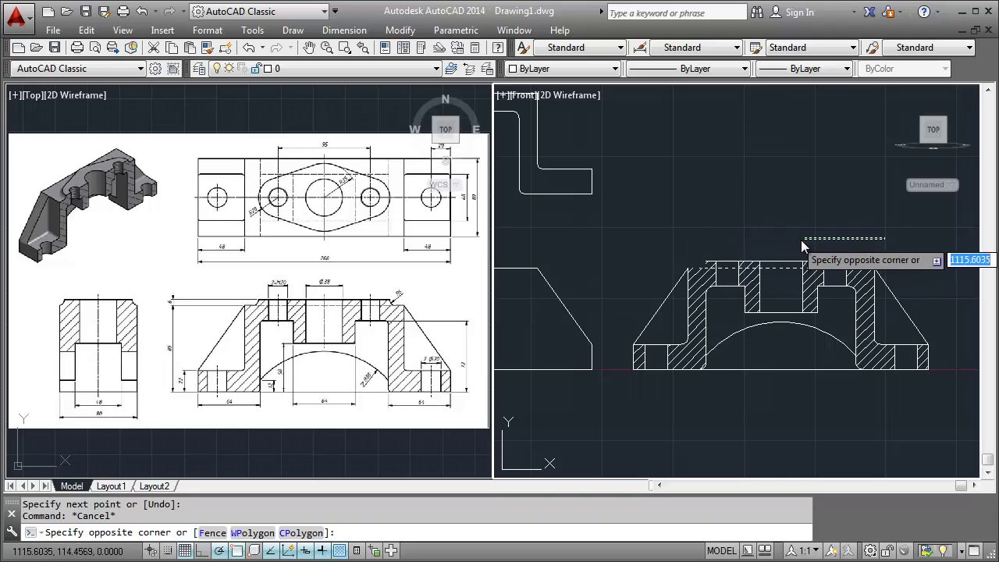
pyautogui.click(712, 269)
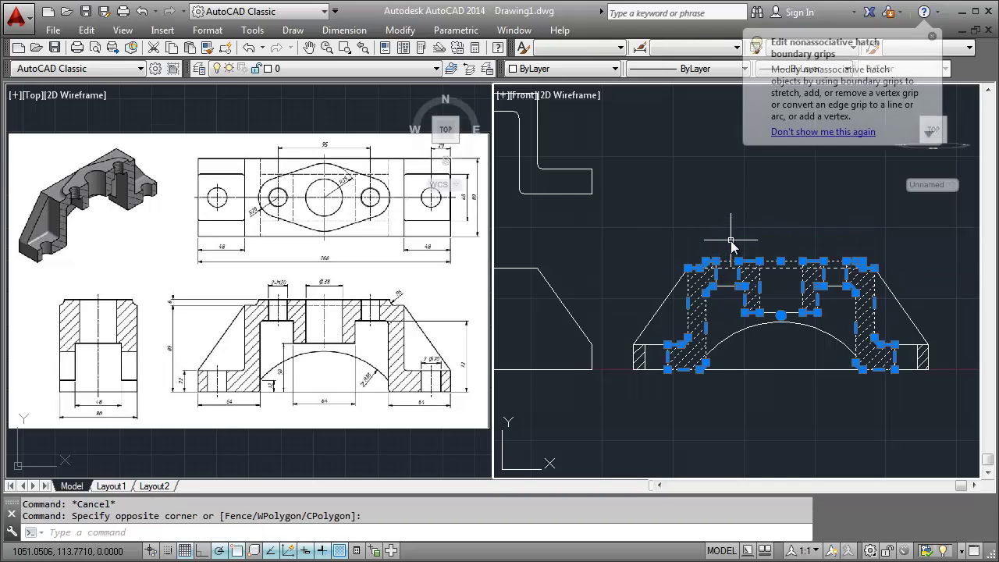
pyautogui.press('Delete')
pyautogui.click(744, 293)
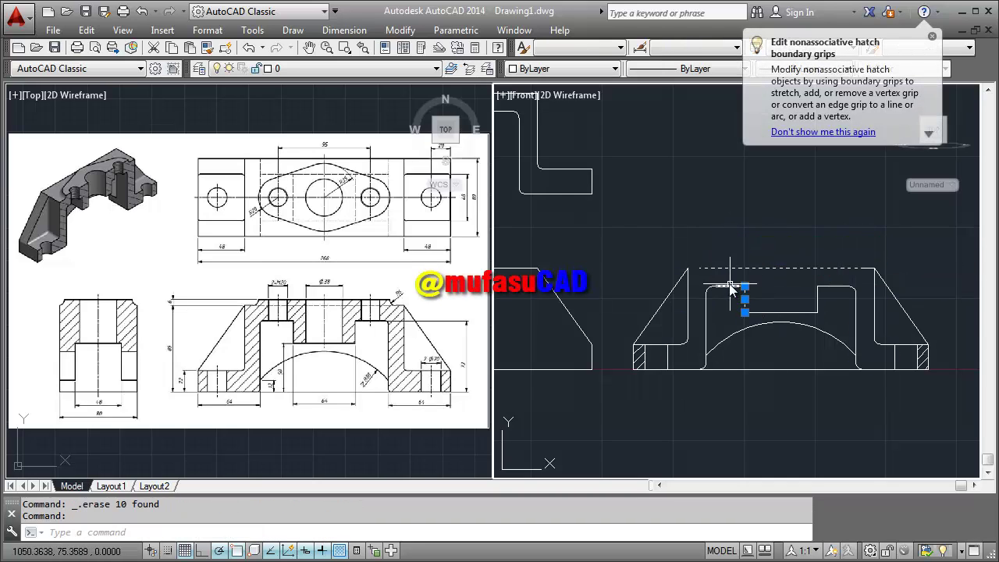
pyautogui.click(736, 281)
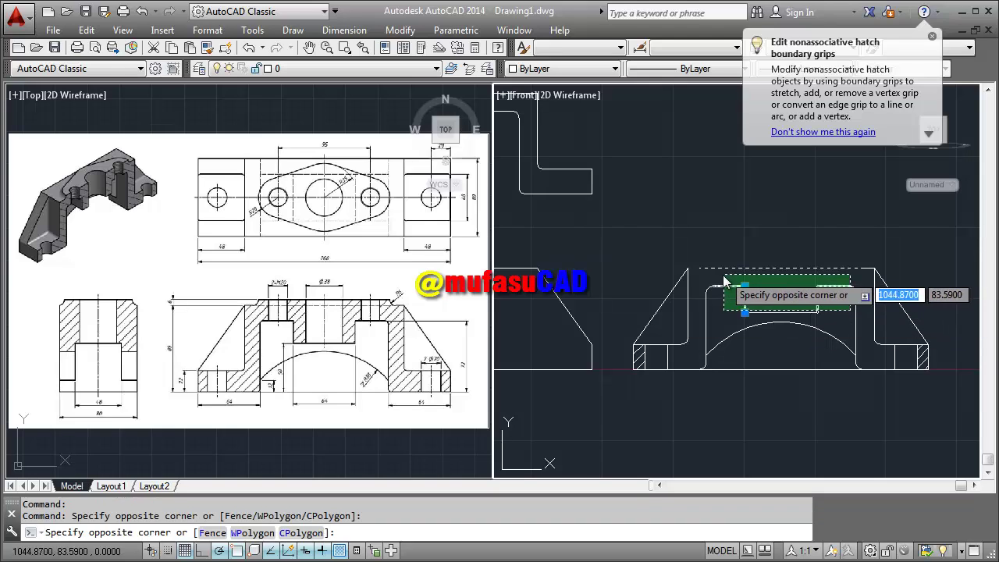
pyautogui.click(698, 305)
pyautogui.press('Delete')
pyautogui.click(765, 259)
pyautogui.click(746, 281)
pyautogui.press('Delete')
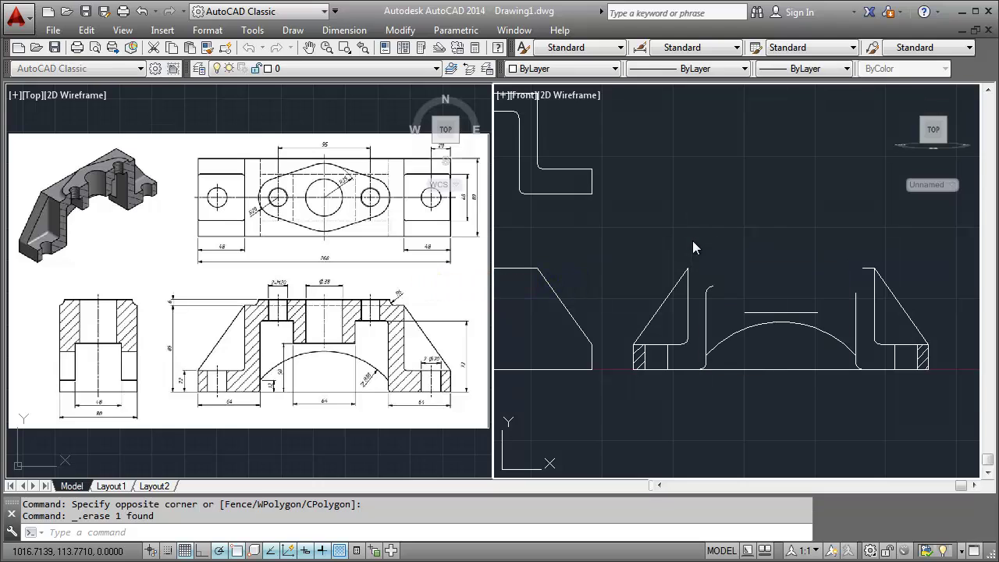
# Trim away the left and right inner vertical lines
pyautogui.press('Return')
pyautogui.press('Return')
pyautogui.click(707, 324)
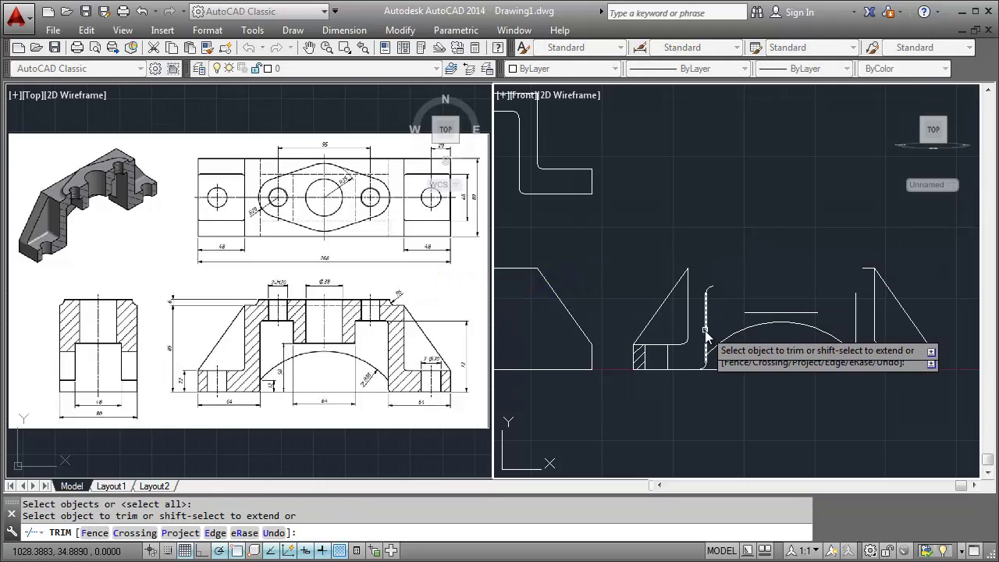
pyautogui.click(855, 328)
pyautogui.press('Return')
# Erase the line beneath the arch and the leftover pieces on both sides
pyautogui.click(744, 366)
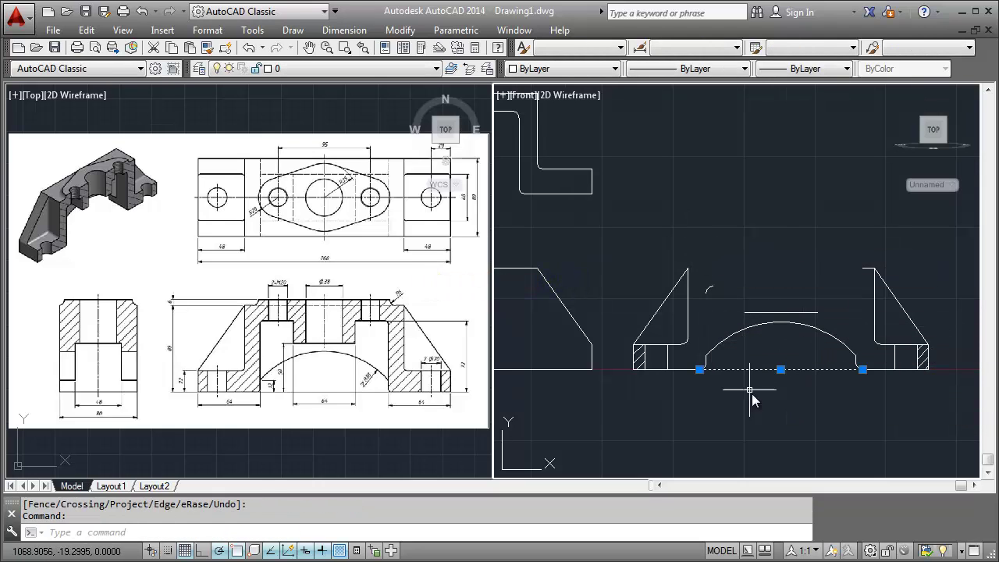
pyautogui.press('Delete')
pyautogui.click(929, 400)
pyautogui.click(880, 271)
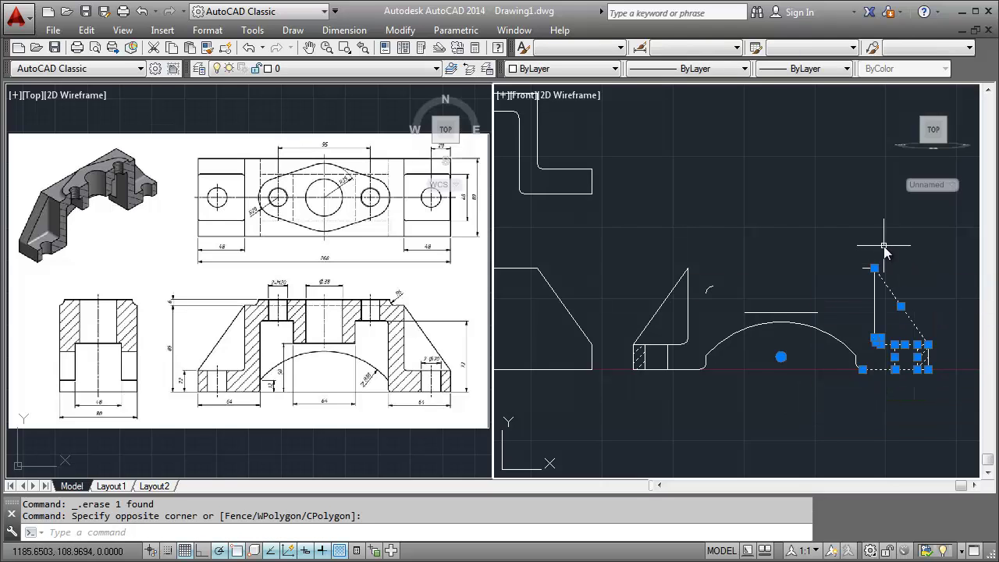
pyautogui.click(886, 247)
pyautogui.click(652, 338)
pyautogui.press('Delete')
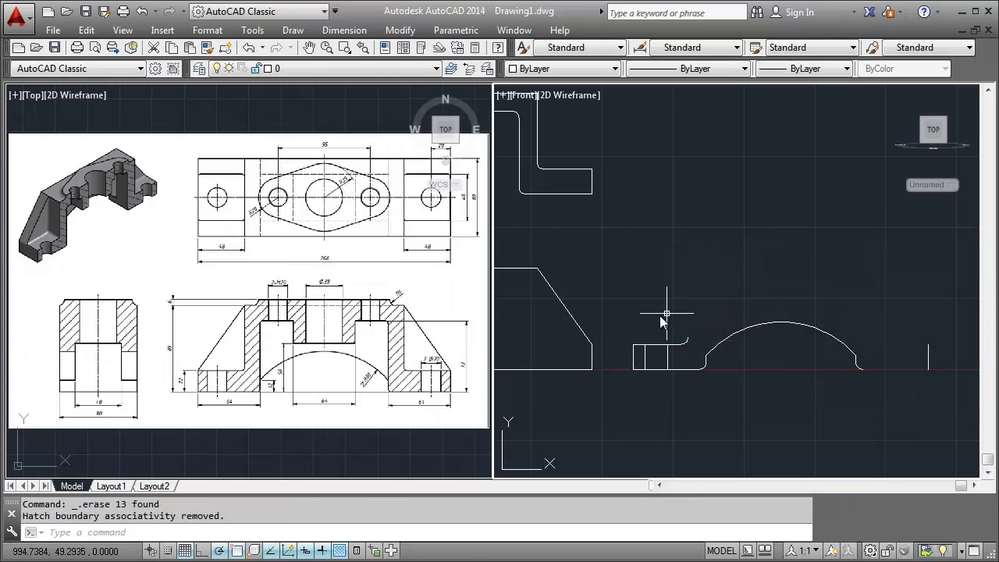
pyautogui.click(683, 323)
pyautogui.click(646, 370)
pyautogui.press('Delete')
pyautogui.click(684, 342)
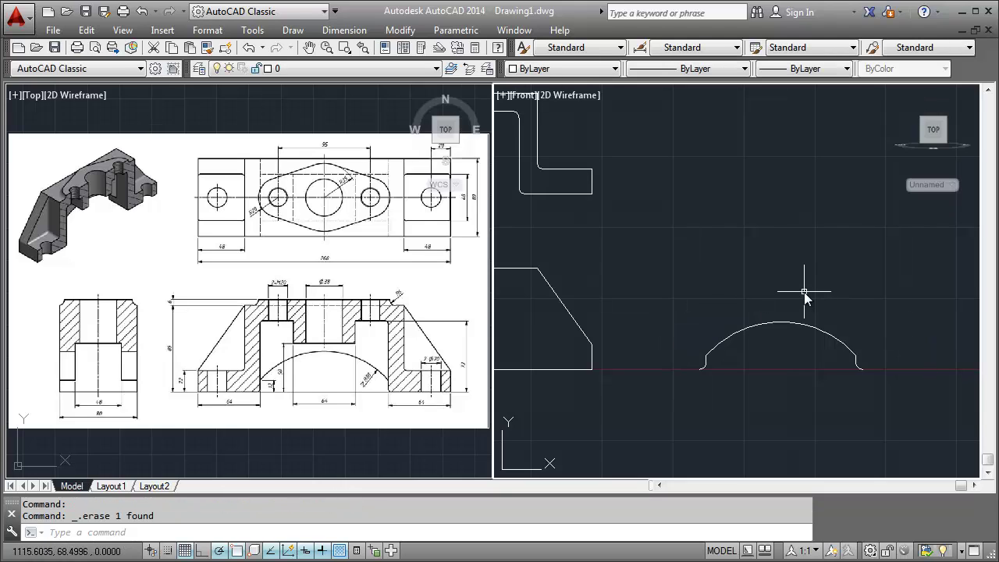
# Draw a straight base line between the arch's right and left ends
pyautogui.write('l')
pyautogui.press('Return')
pyautogui.click(859, 371)
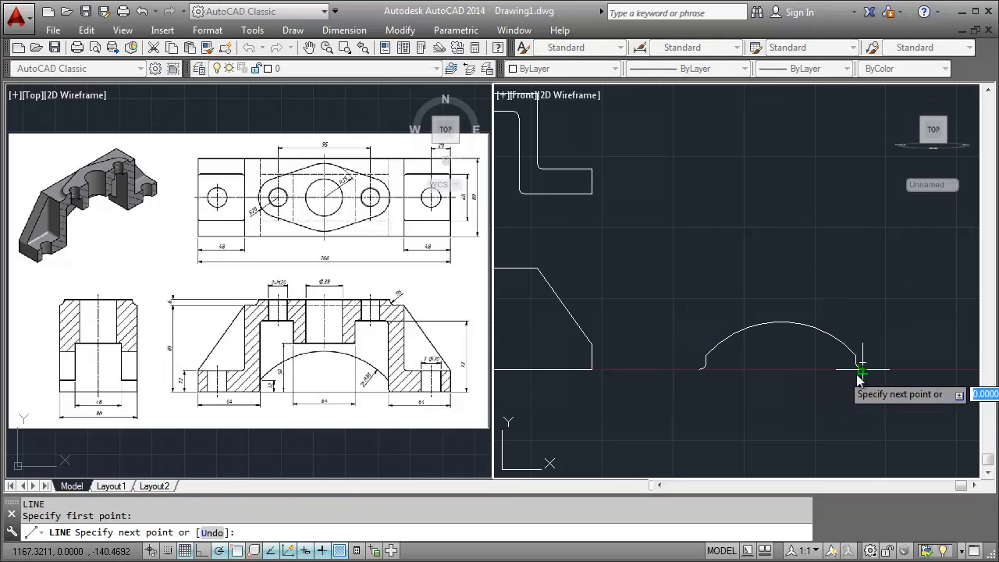
pyautogui.click(705, 368)
pyautogui.press('Return')
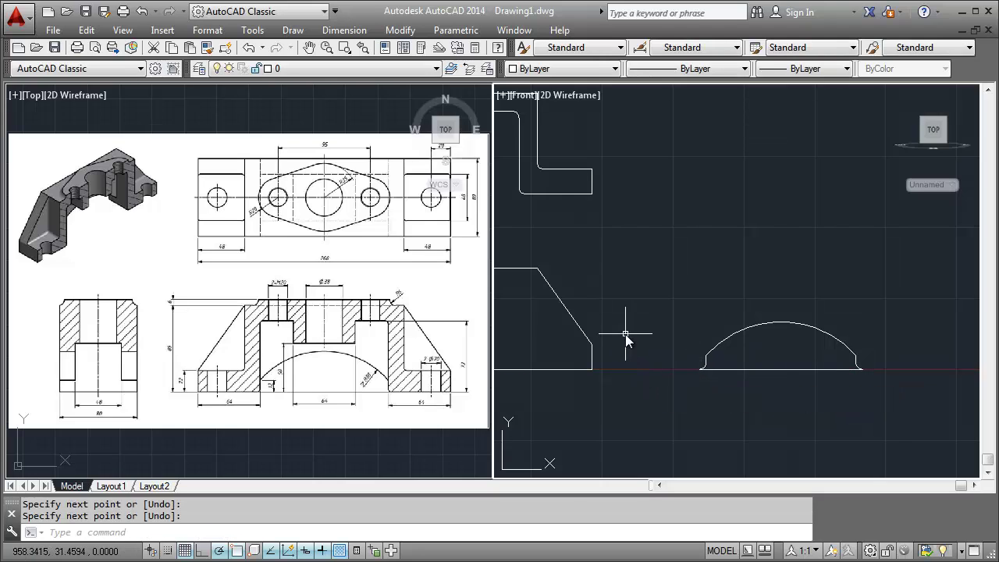
pyautogui.scroll(1, 731, 334)
pyautogui.scroll(-3, 734, 334)
pyautogui.write('JOIN')
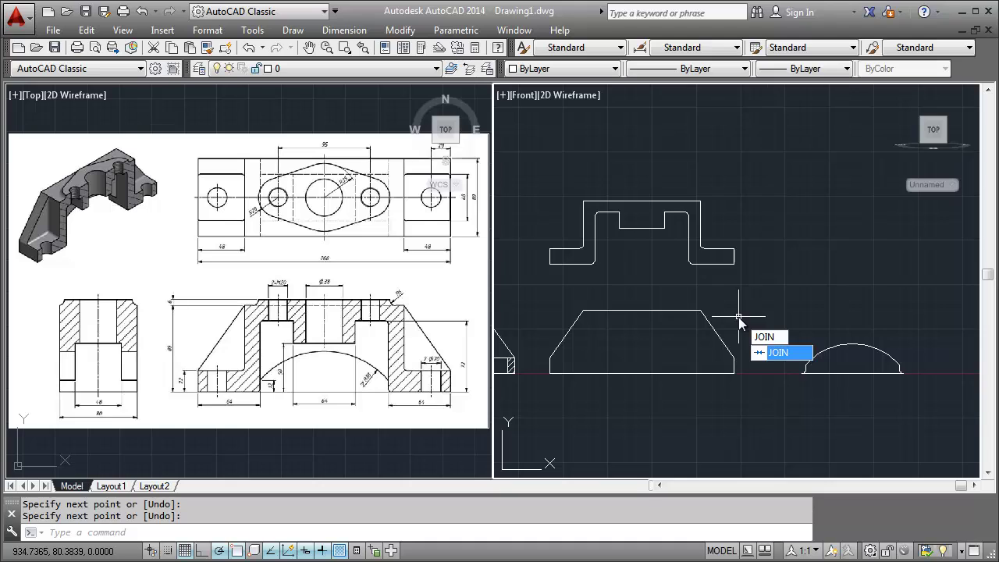
# Join all the profile lines into polylines using a crossing window, and check the trapezoid and stepped outline
pyautogui.press('Return')
pyautogui.click(916, 411)
pyautogui.click(543, 180)
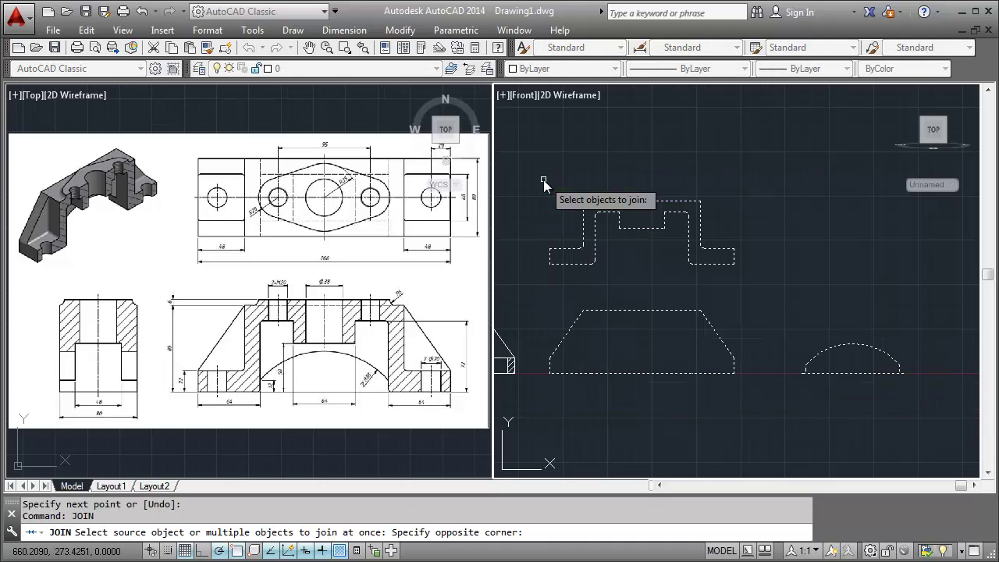
pyautogui.press('Return')
pyautogui.click(632, 310)
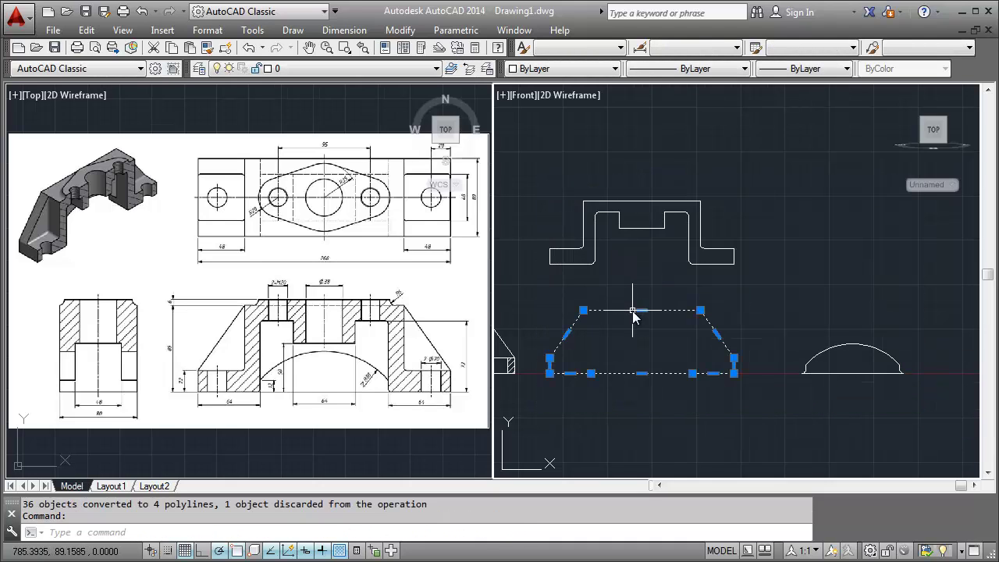
pyautogui.click(636, 234)
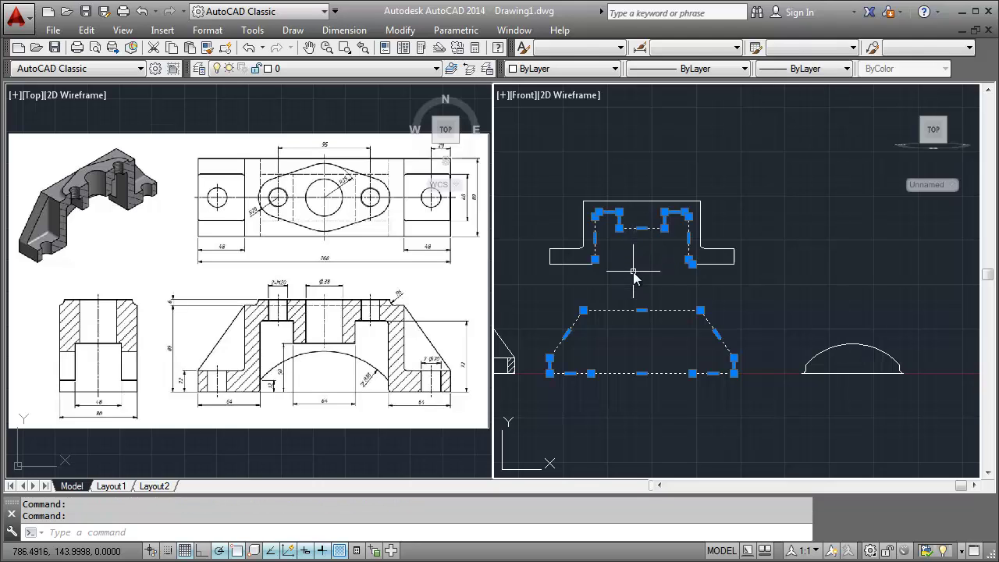
pyautogui.press('Escape')
pyautogui.press('Escape')
# Join the stepped outline's segments into one polyline and confirm the arch, trapezoid and outline are single polylines
pyautogui.write('ext')
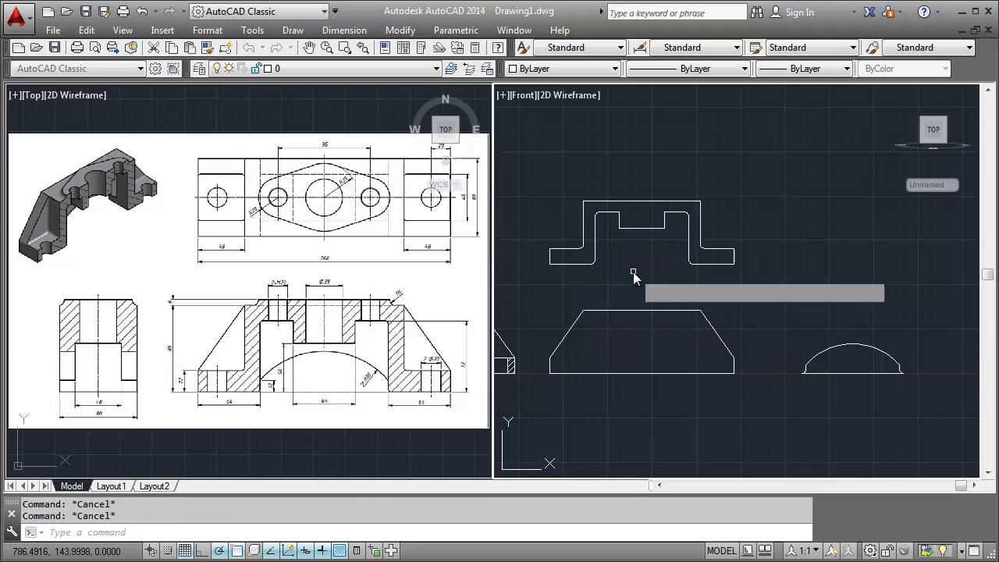
pyautogui.press('Return')
pyautogui.click(752, 177)
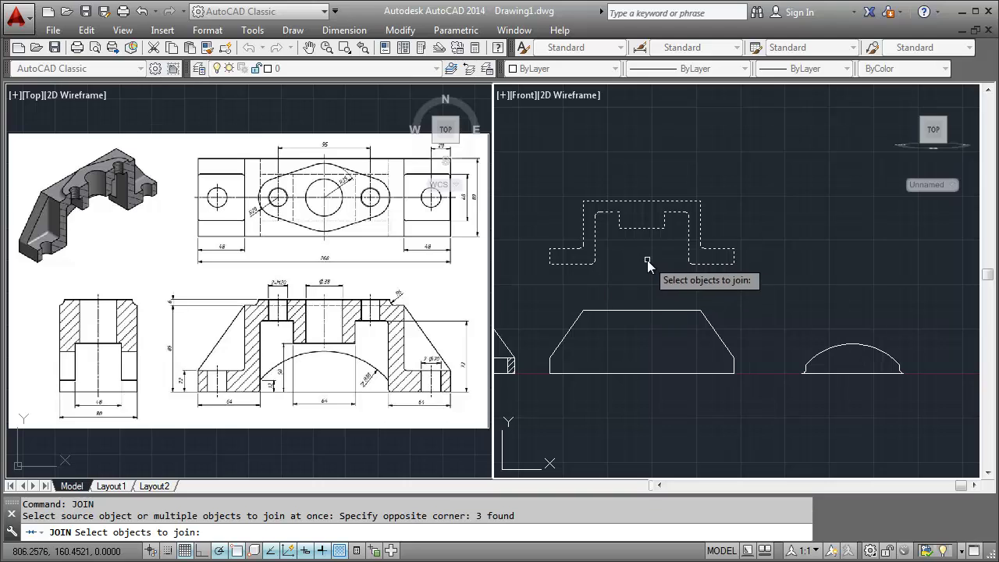
pyautogui.press('Return')
pyautogui.click(644, 229)
pyautogui.press('Escape')
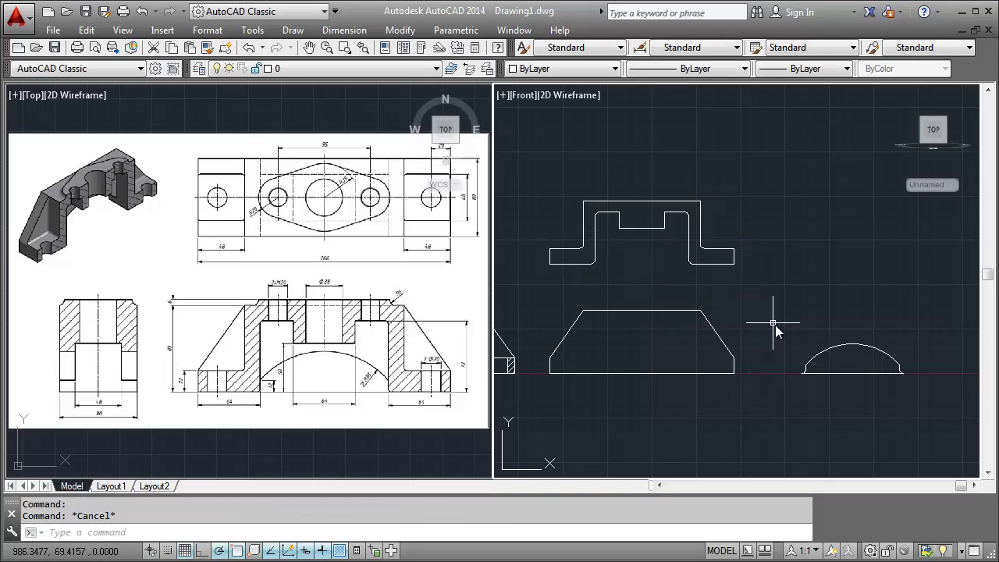
pyautogui.click(817, 359)
pyautogui.click(715, 331)
pyautogui.click(690, 256)
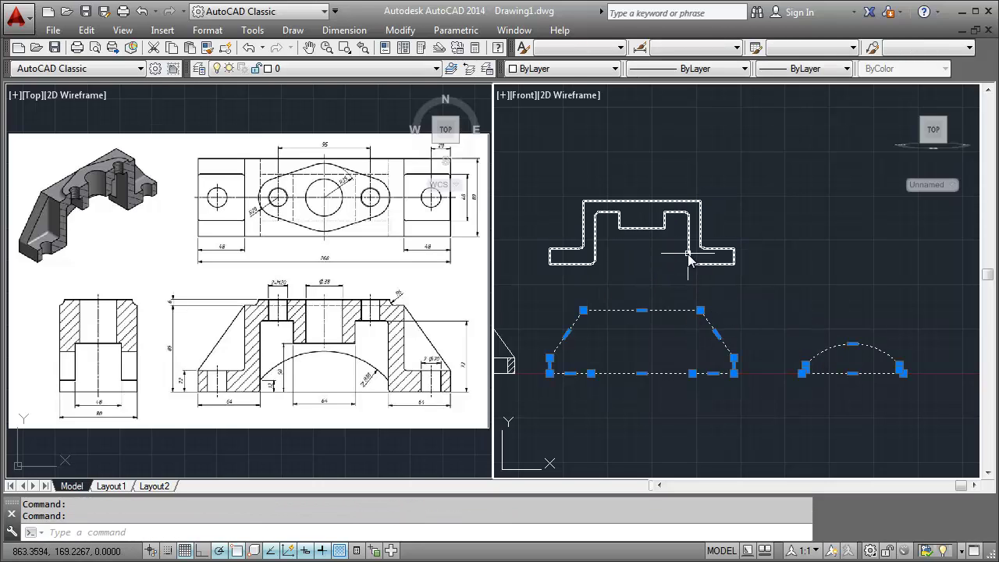
pyautogui.press('Escape')
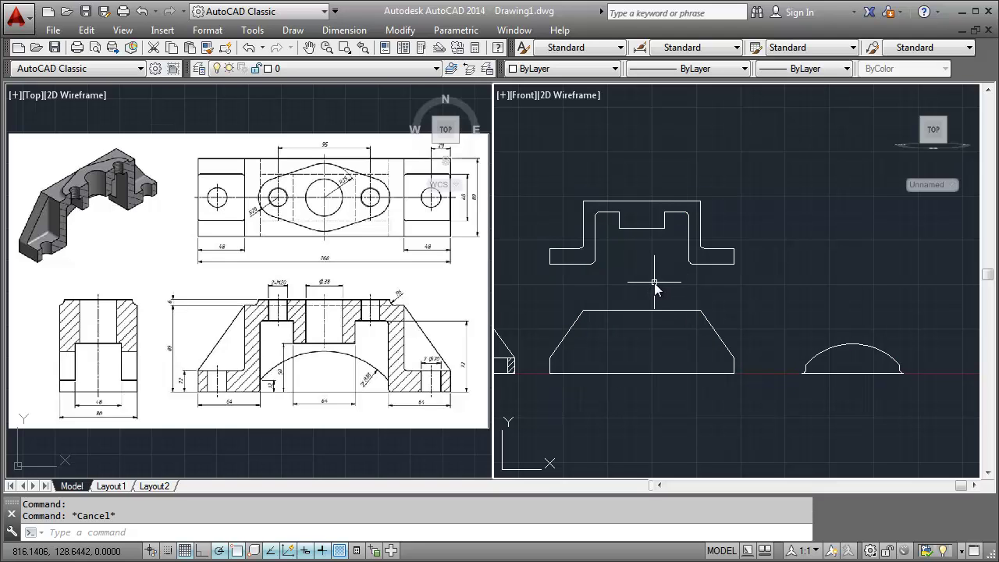
# In a 3D view, extrude the trapezoid profile to a height of 16
pyautogui.keyDown('shift'); pyautogui.moveTo(645, 282); pyautogui.dragTo(648, 288, button='middle'); pyautogui.keyUp('shift')
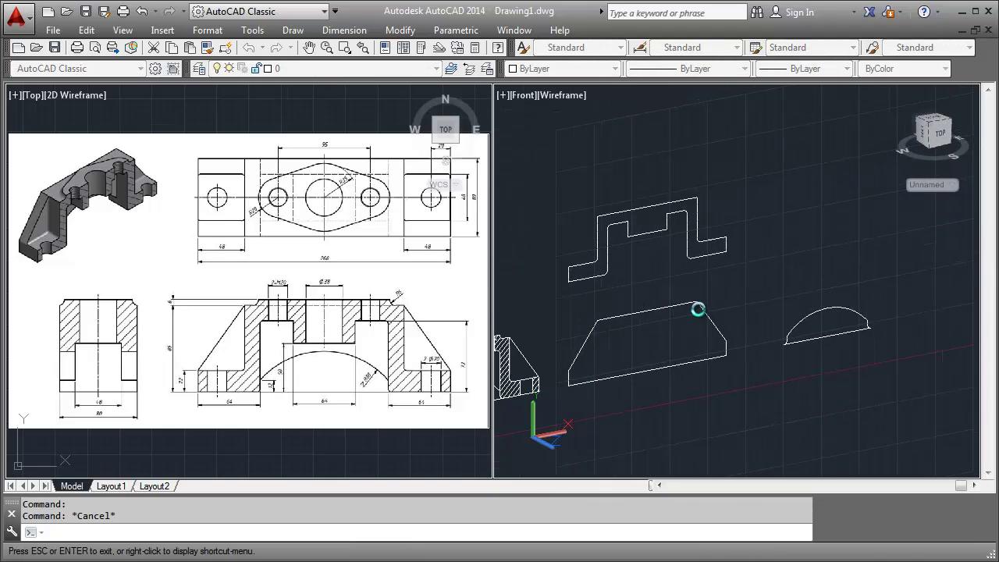
pyautogui.write('ex')
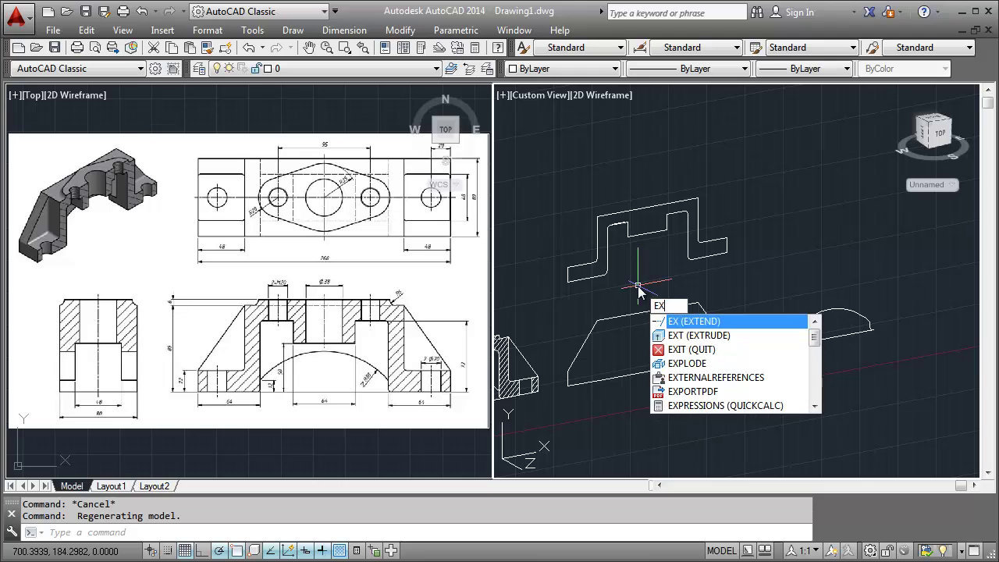
pyautogui.write('t')
pyautogui.press('Return')
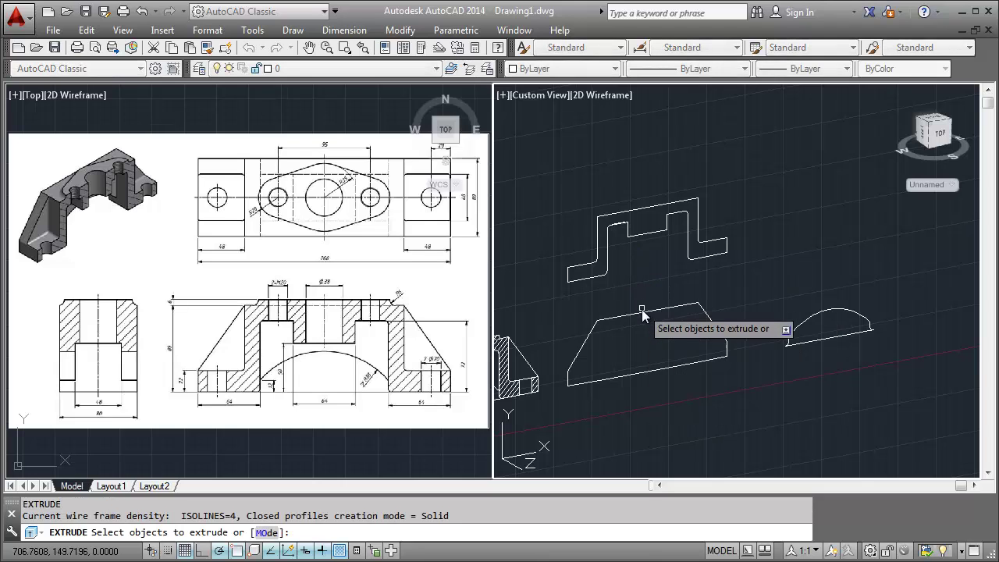
pyautogui.click(642, 313)
pyautogui.press('Return')
pyautogui.write('16')
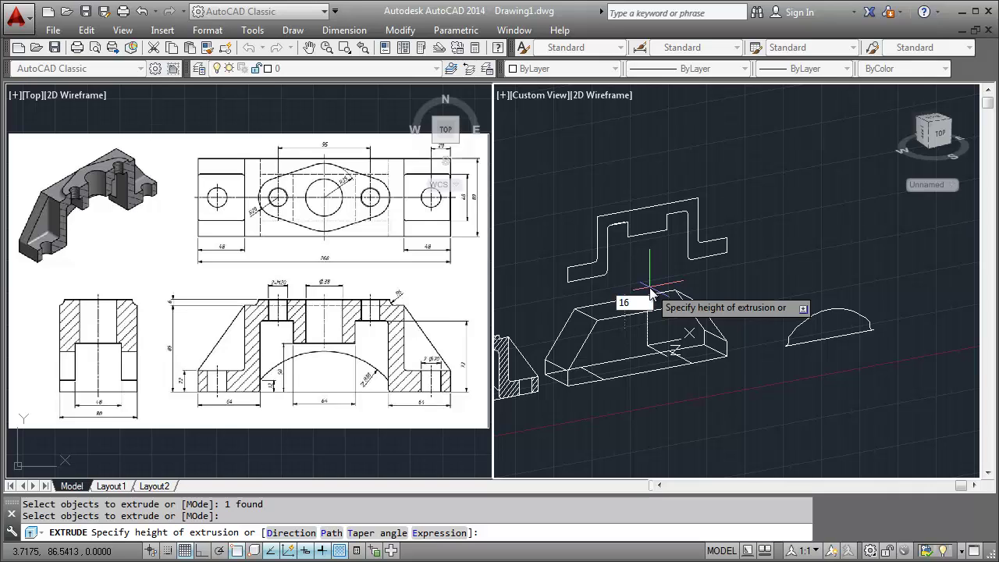
pyautogui.press('Return')
# Extrude the stepped profile to a height of 48
pyautogui.press('Return')
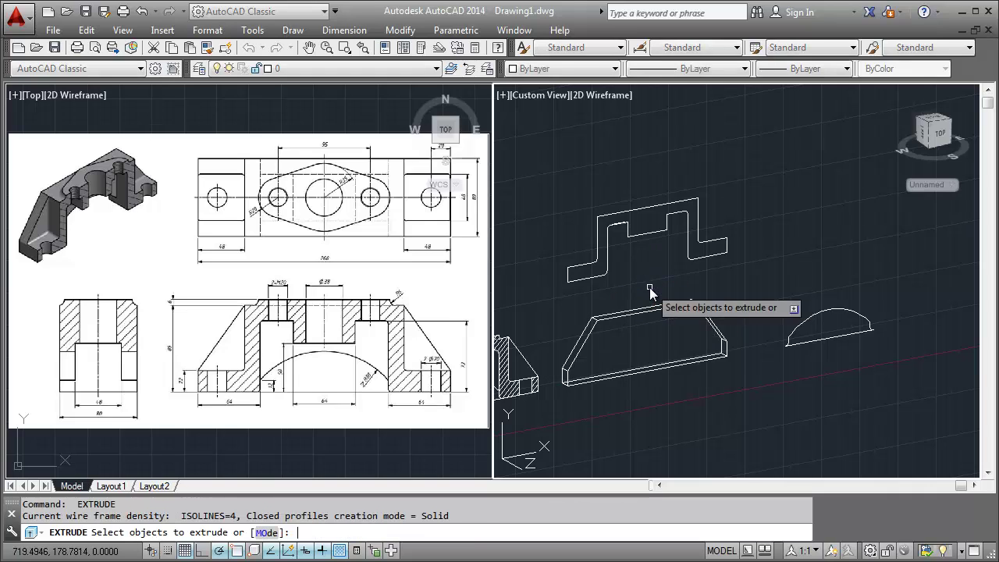
pyautogui.click(650, 234)
pyautogui.press('Return')
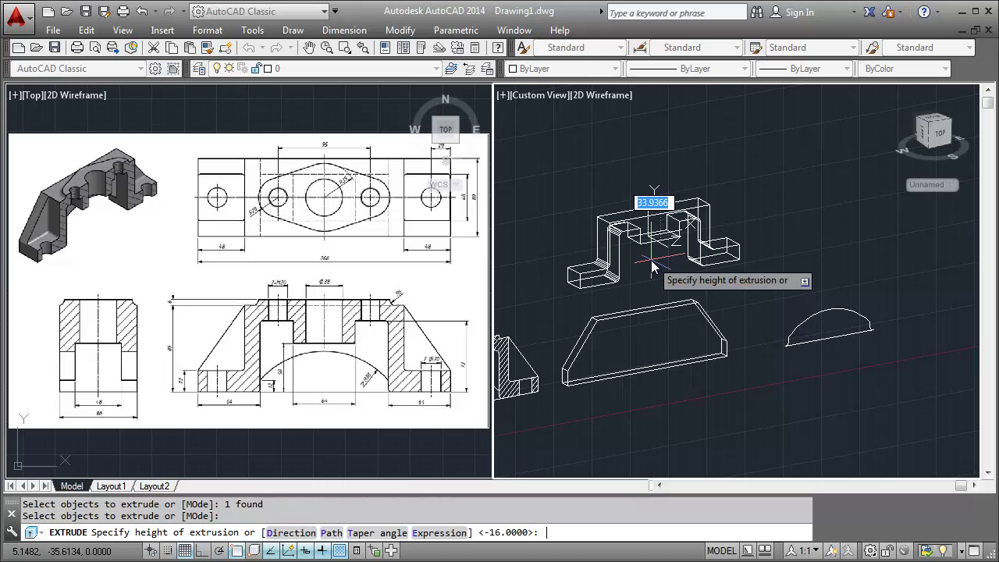
pyautogui.write('48')
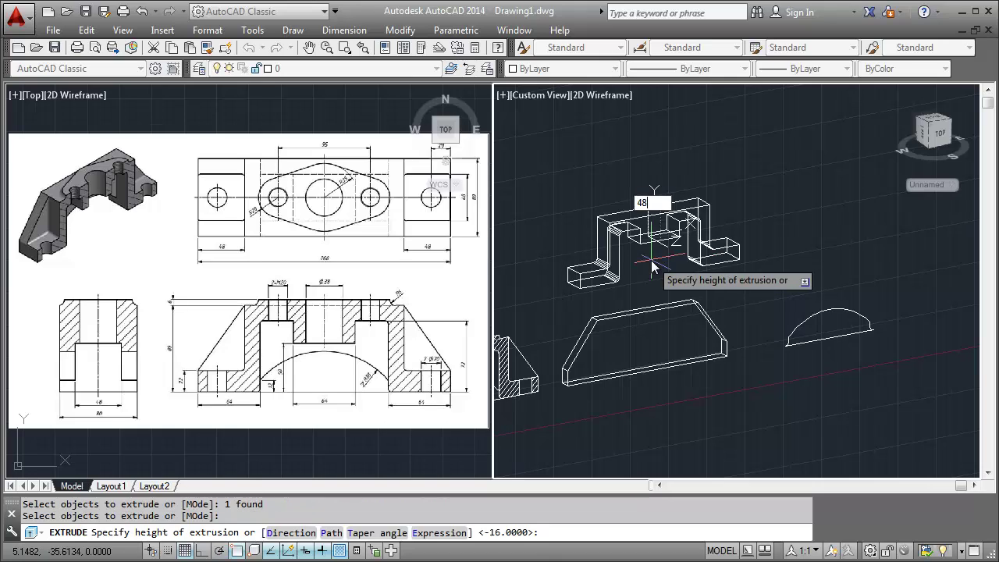
pyautogui.press('Return')
pyautogui.write('M')
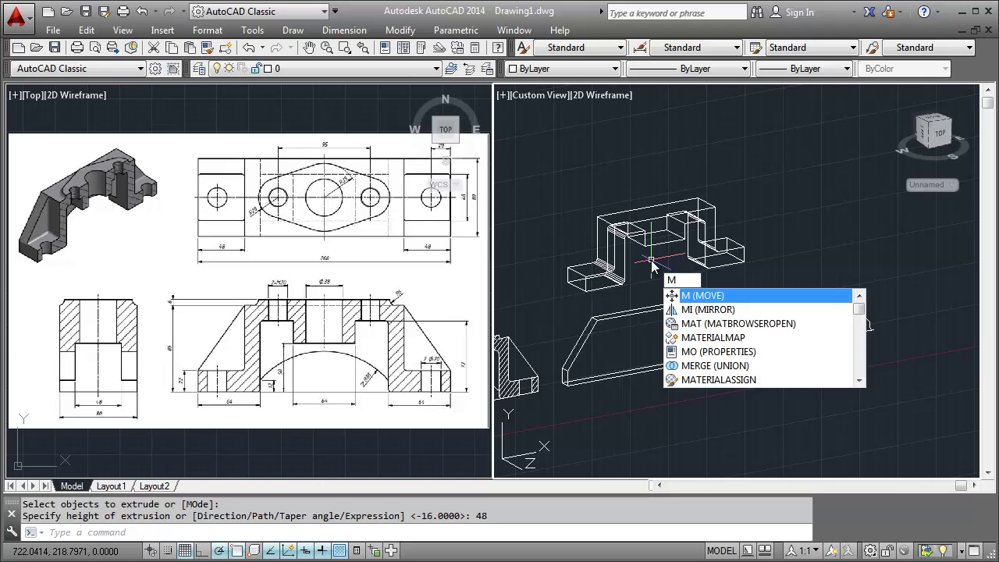
# Move the stepped solid by its corner onto the matching corner of the lower block
pyautogui.press('Return')
pyautogui.click(647, 230)
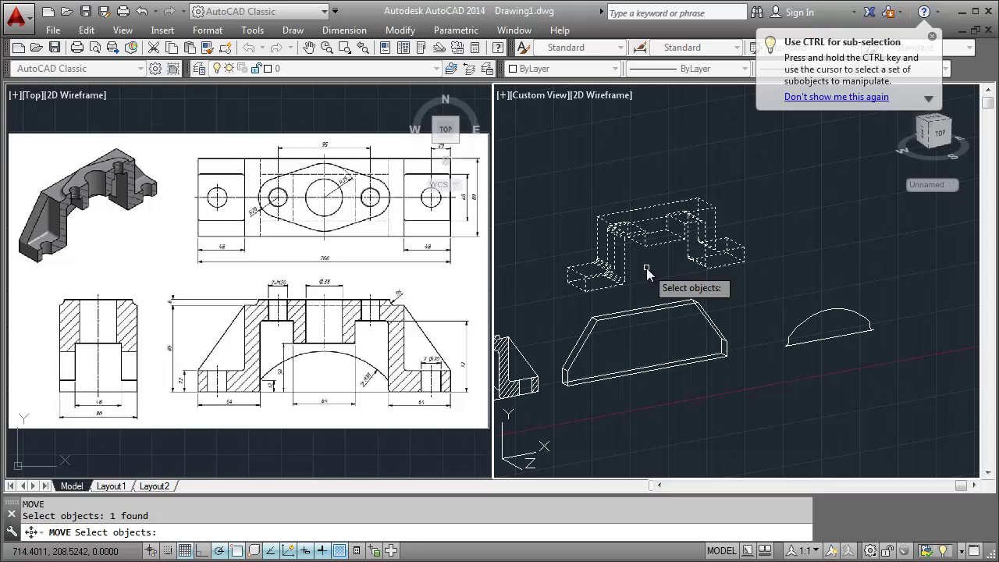
pyautogui.press('Return')
pyautogui.click(597, 216)
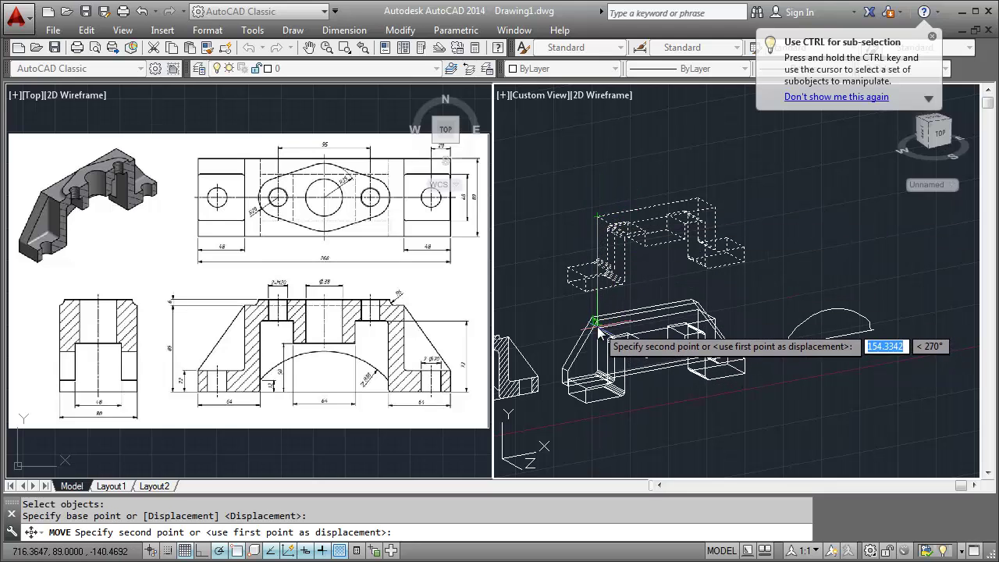
pyautogui.click(621, 326)
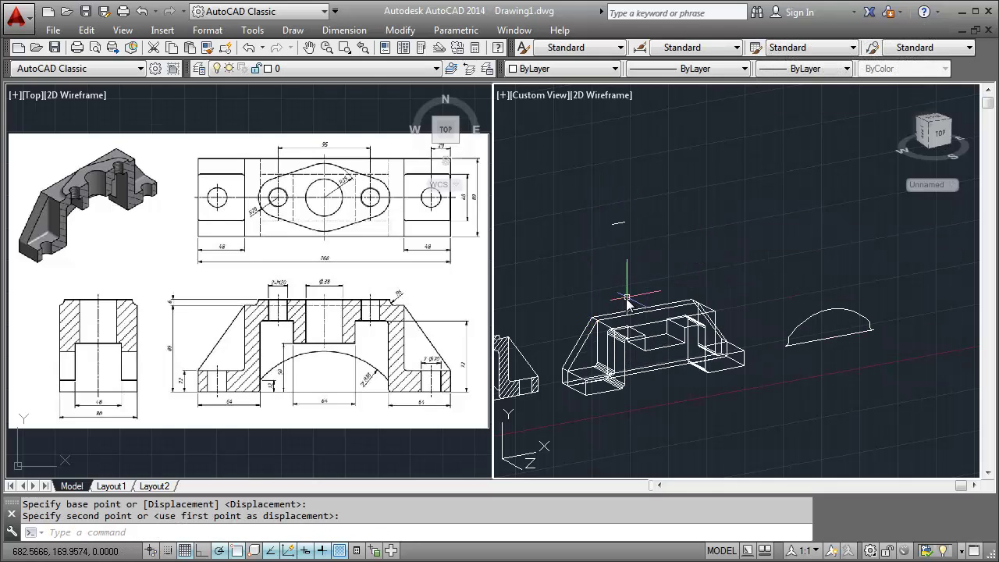
pyautogui.scroll(3, 626, 303)
pyautogui.moveTo(627, 302); pyautogui.dragTo(658, 235, button='middle')
# Undo the last move and extrude the right arc profile into a solid
pyautogui.hotkey('ctrl', 'z')
pyautogui.hotkey('ctrl', 'z')
pyautogui.write('EXT')
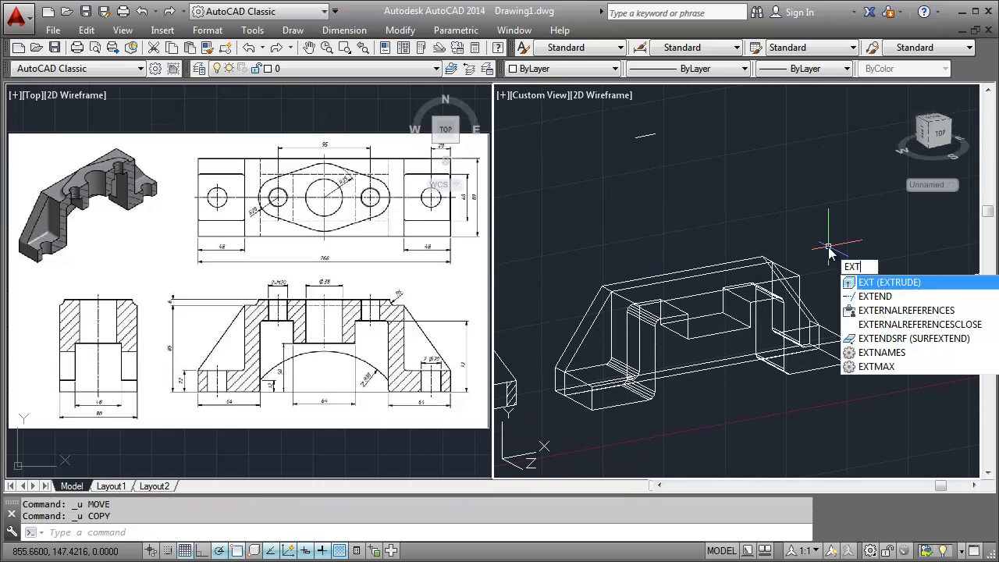
pyautogui.press('Return')
pyautogui.click(929, 307)
pyautogui.press('Return')
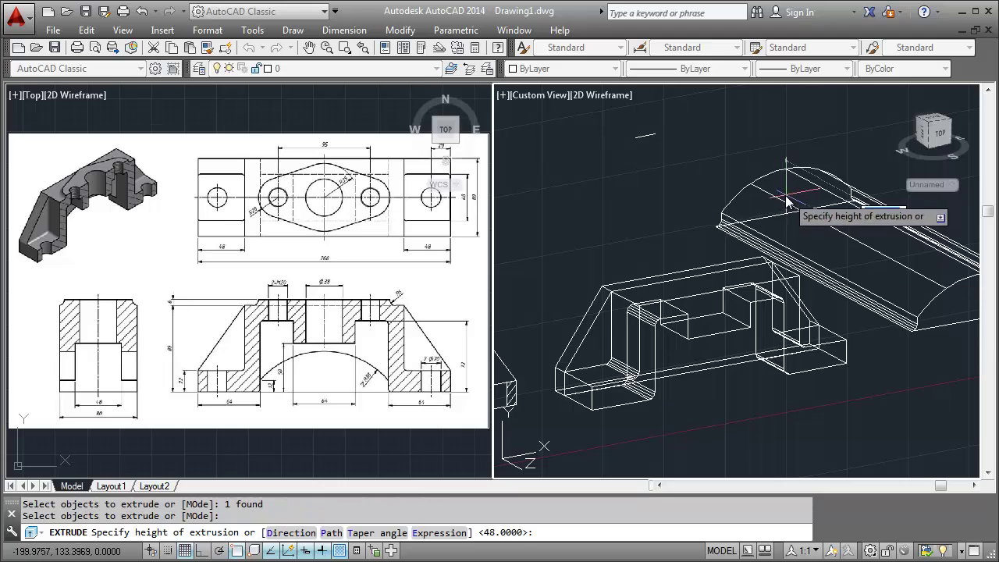
pyautogui.click(777, 191)
# Move the arc solid into position inside the block
pyautogui.write('m')
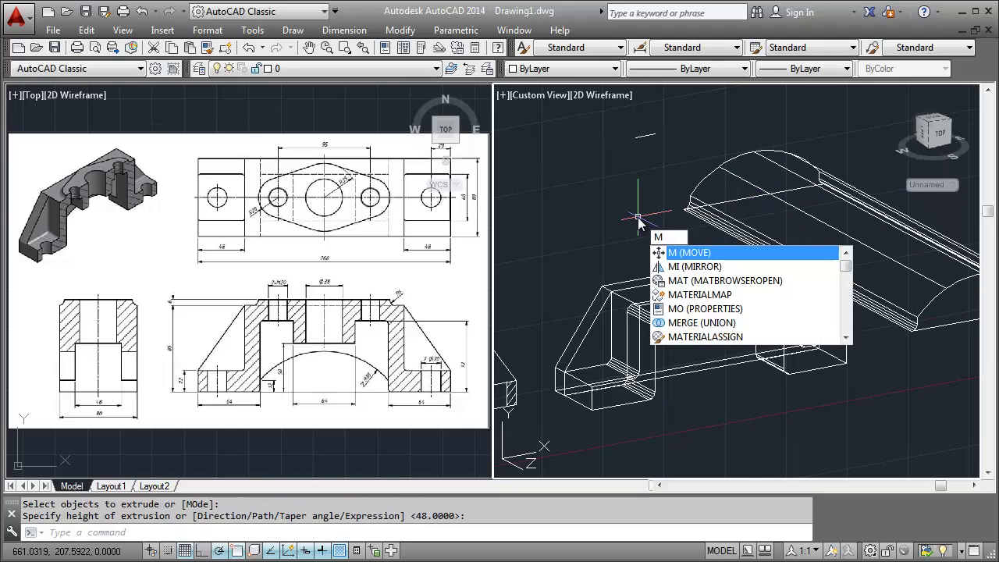
pyautogui.press('Return')
pyautogui.click(921, 314)
pyautogui.press('Return')
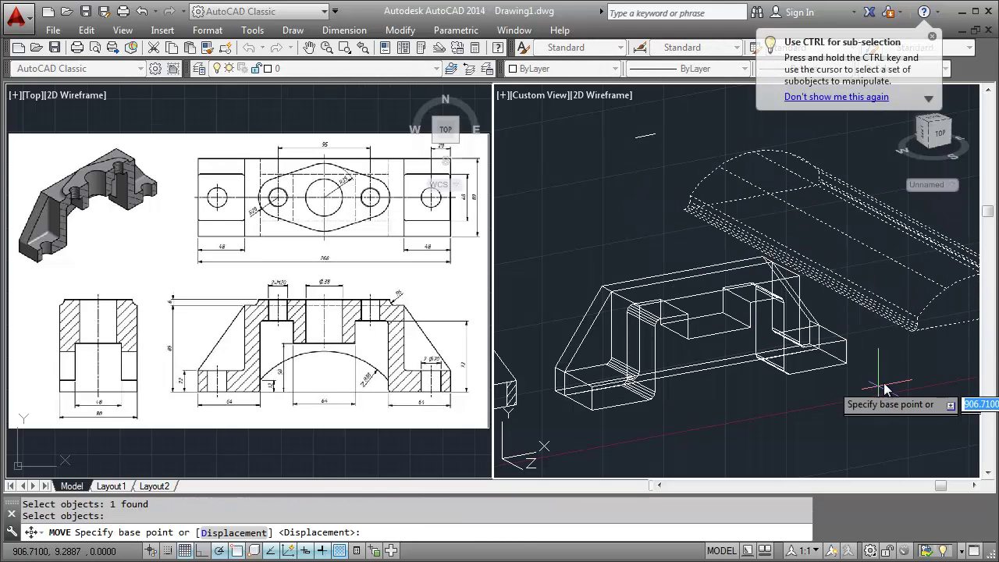
pyautogui.click(918, 319)
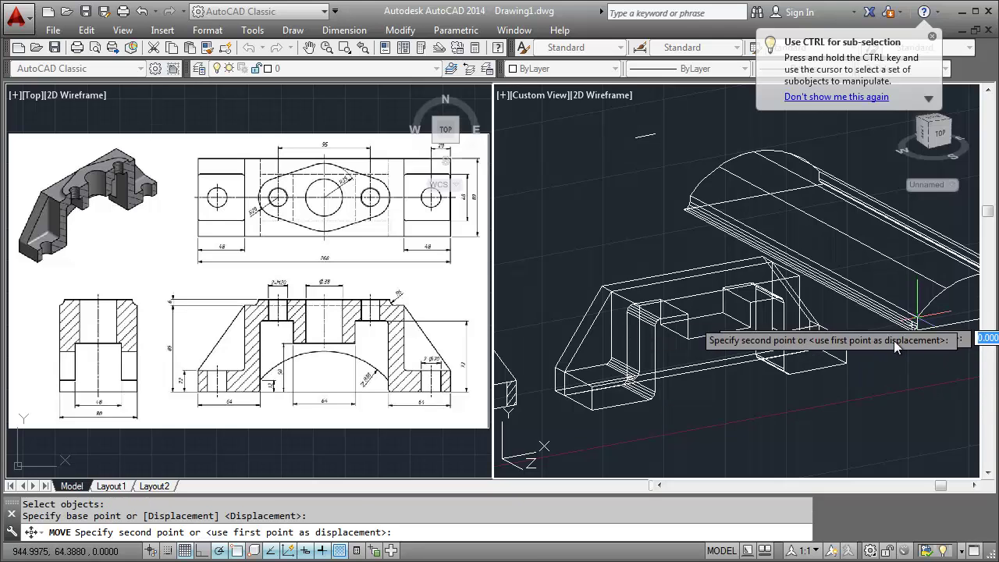
pyautogui.click(656, 394)
pyautogui.moveTo(791, 414)
pyautogui.keyDown('shift'); pyautogui.mouseDown(button='middle')
pyautogui.moveTo(749, 393)
pyautogui.moveTo(778, 408)
pyautogui.moveTo(735, 410)
pyautogui.mouseUp(button='middle'); pyautogui.keyUp('shift')
# Subtract the arc solid from the block to cut the arched opening
pyautogui.write('s')
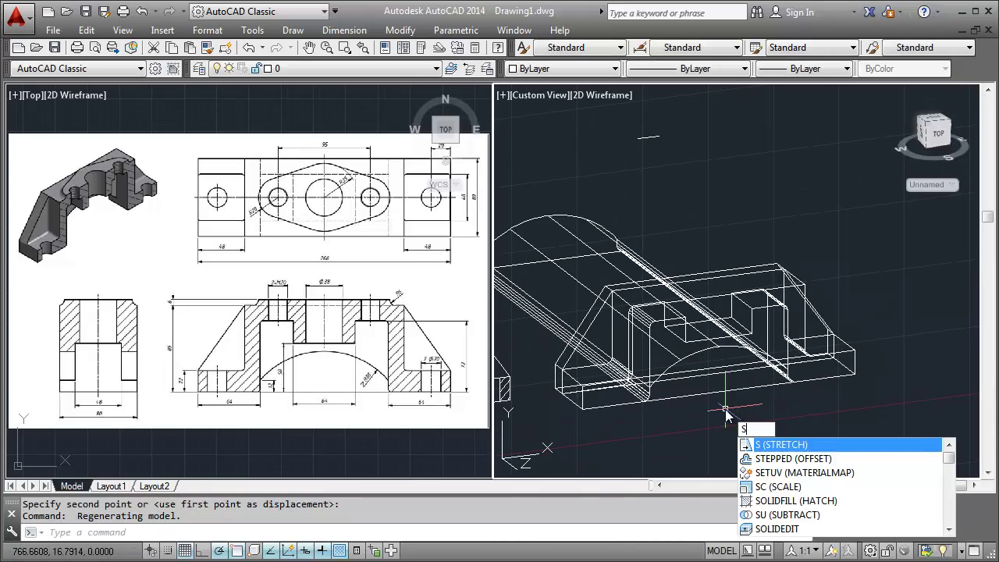
pyautogui.write('u')
pyautogui.press('Return')
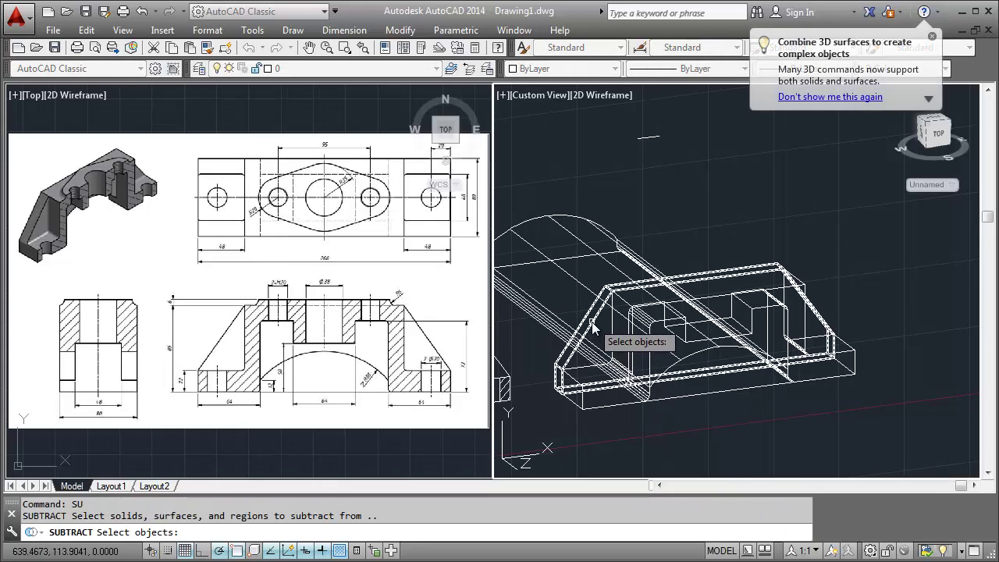
pyautogui.click(587, 328)
pyautogui.press('Return')
pyautogui.click(632, 259)
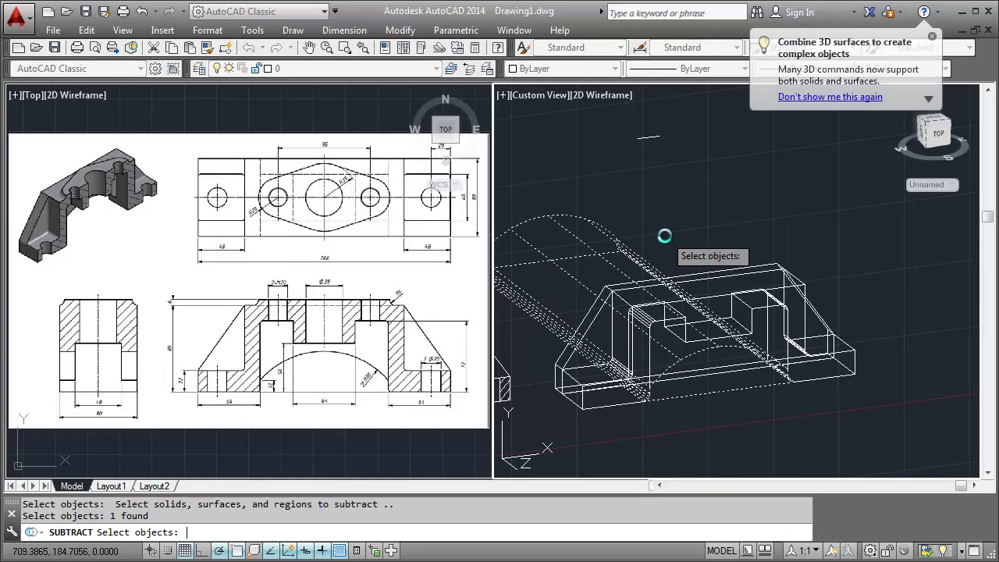
pyautogui.press('Return')
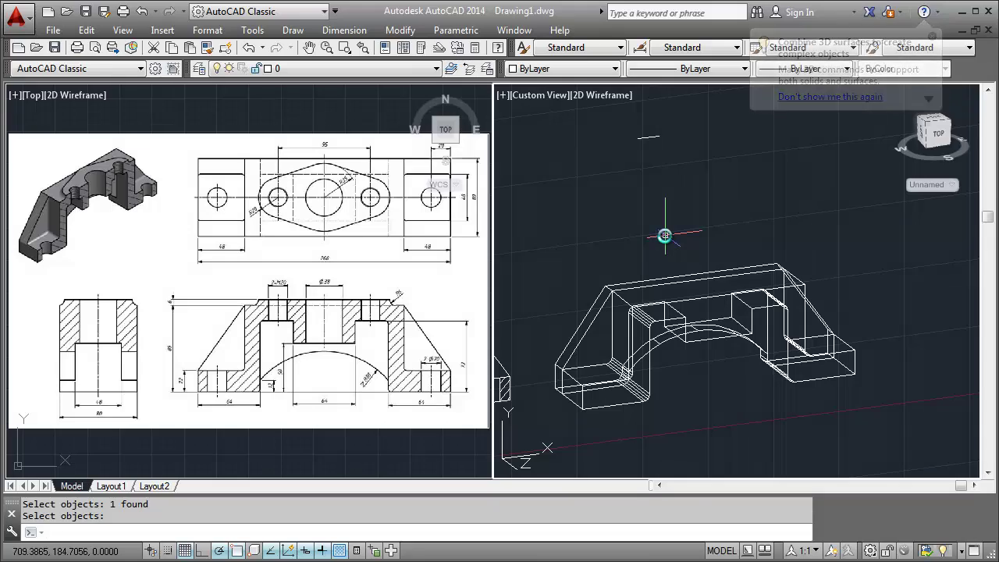
pyautogui.write('CO')
pyautogui.press('Return')
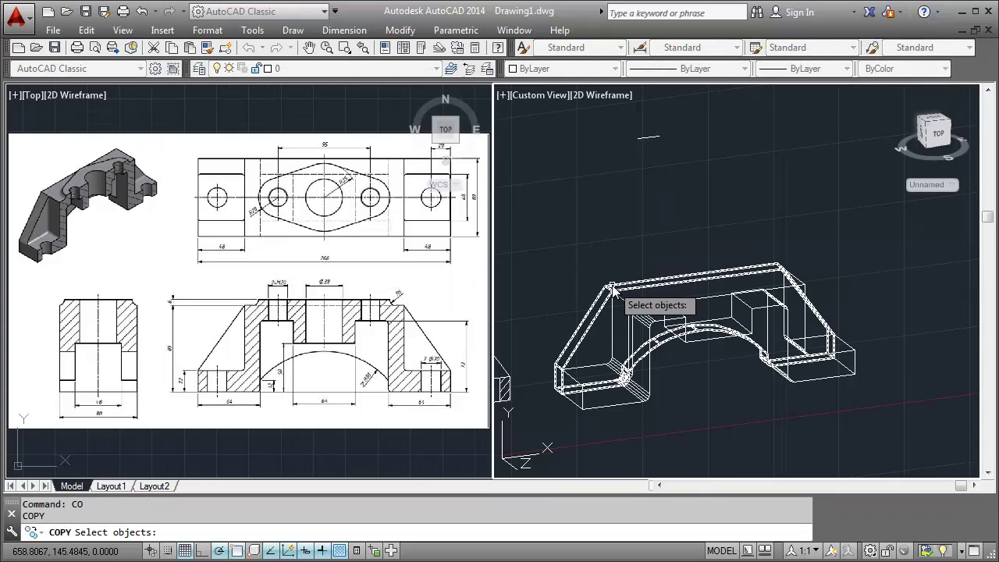
# Copy the arched bracket solid to a new position
pyautogui.click(641, 286)
pyautogui.press('Return')
pyautogui.click(604, 286)
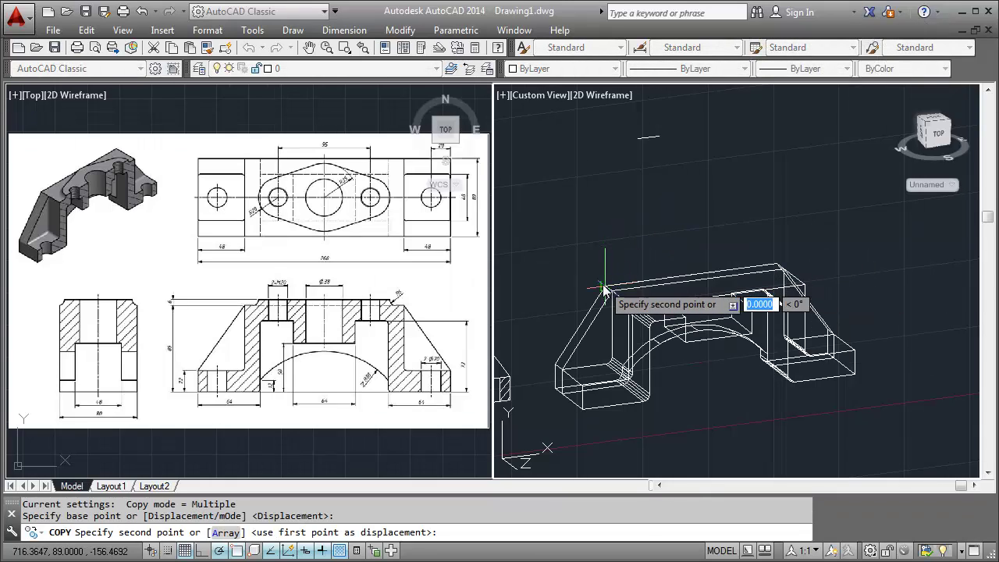
pyautogui.scroll(2, 632, 312)
pyautogui.scroll(2, 658, 355)
pyautogui.scroll(-2, 648, 328)
pyautogui.scroll(-1, 635, 284)
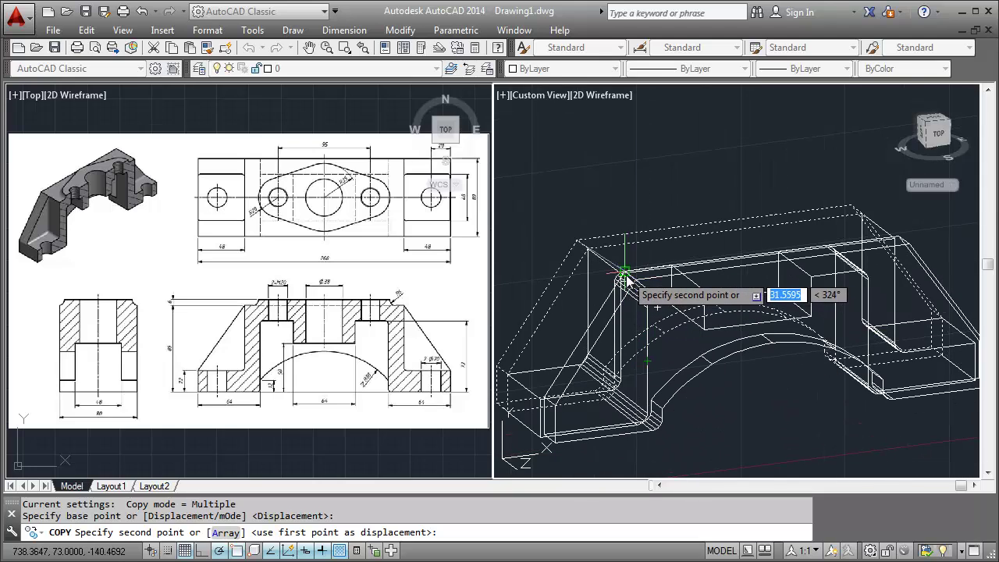
pyautogui.scroll(-1, 624, 281)
pyautogui.click(623, 274)
pyautogui.press('Return')
pyautogui.scroll(-2, 687, 223)
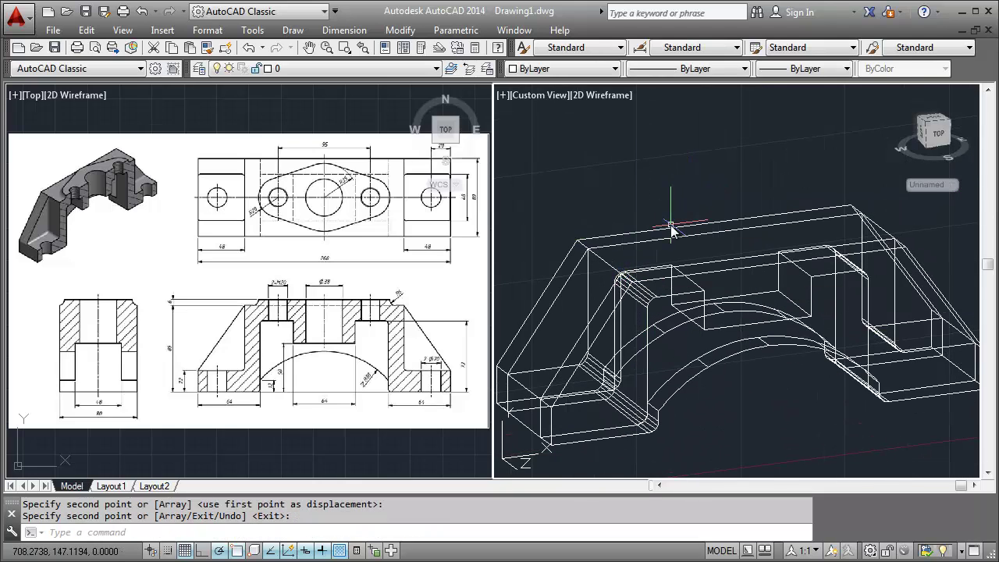
pyautogui.scroll(-2, 675, 228)
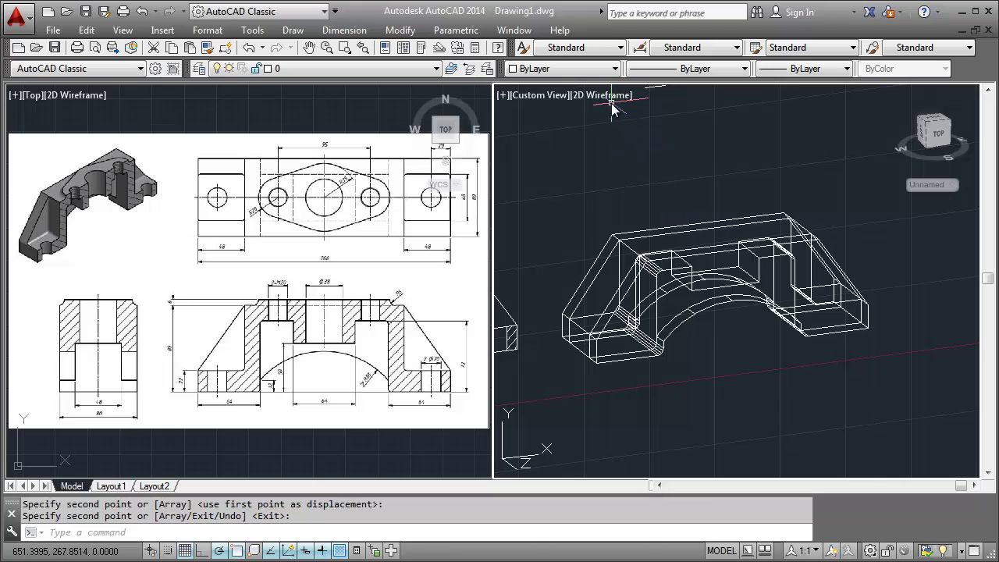
# Switch to Shaded, orbit around to inspect the bracket, then return to 2D Wireframe
pyautogui.click(615, 96)
pyautogui.click(653, 204)
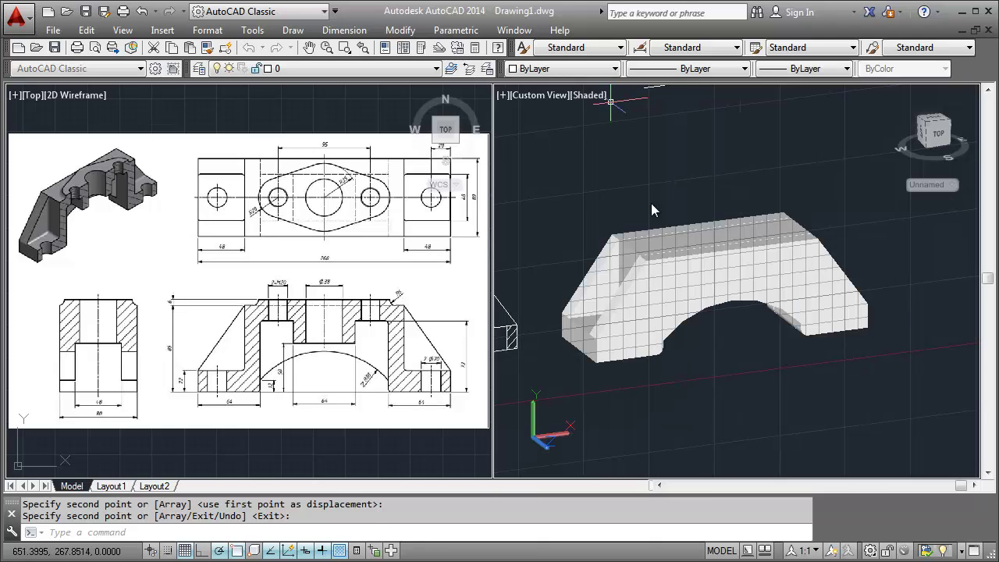
pyautogui.keyDown('shift'); pyautogui.moveTo(677, 210); pyautogui.dragTo(742, 231, button='middle'); pyautogui.keyUp('shift')
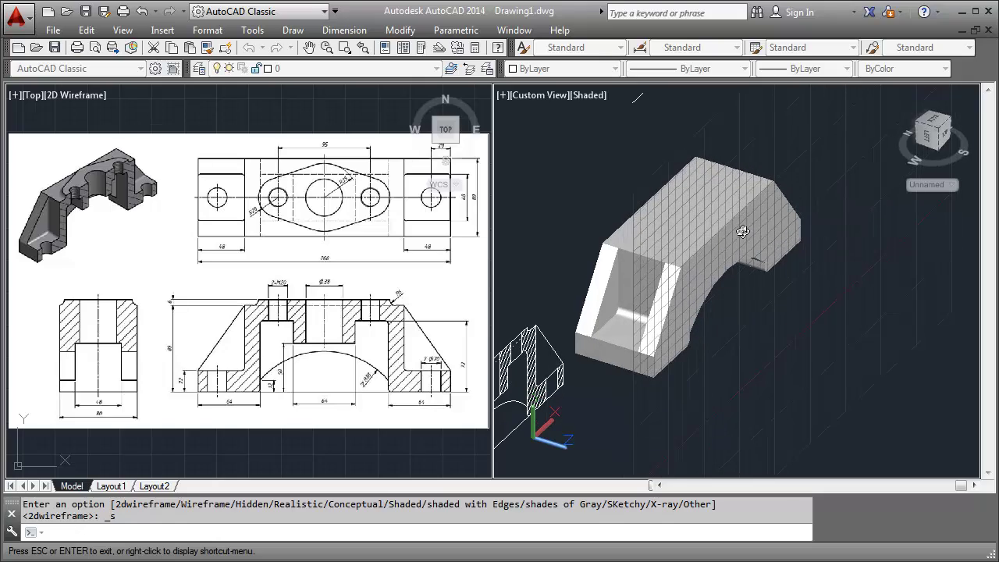
pyautogui.keyDown('shift'); pyautogui.moveTo(743, 231); pyautogui.dragTo(710, 221, button='middle'); pyautogui.keyUp('shift')
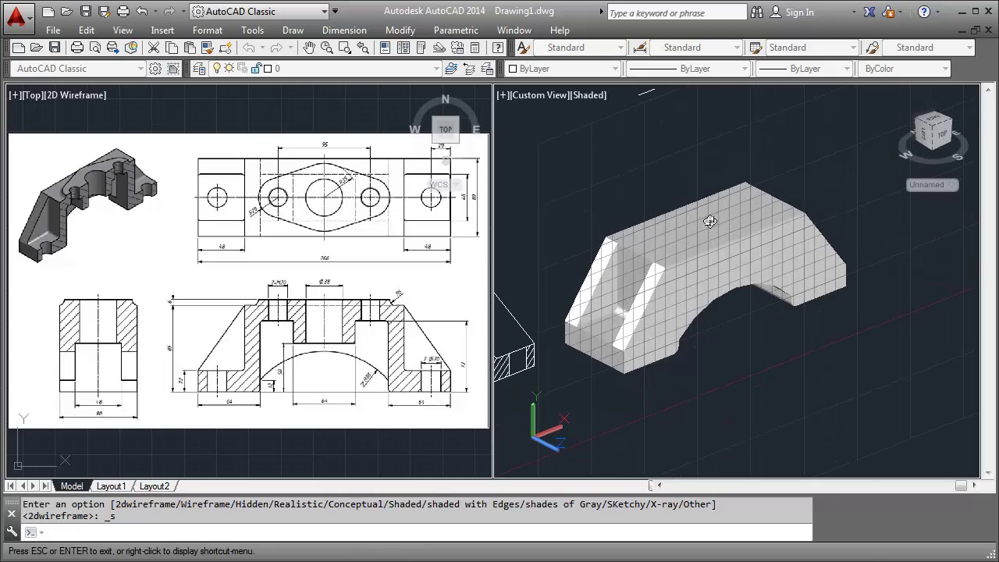
pyautogui.click(586, 96)
pyautogui.click(593, 132)
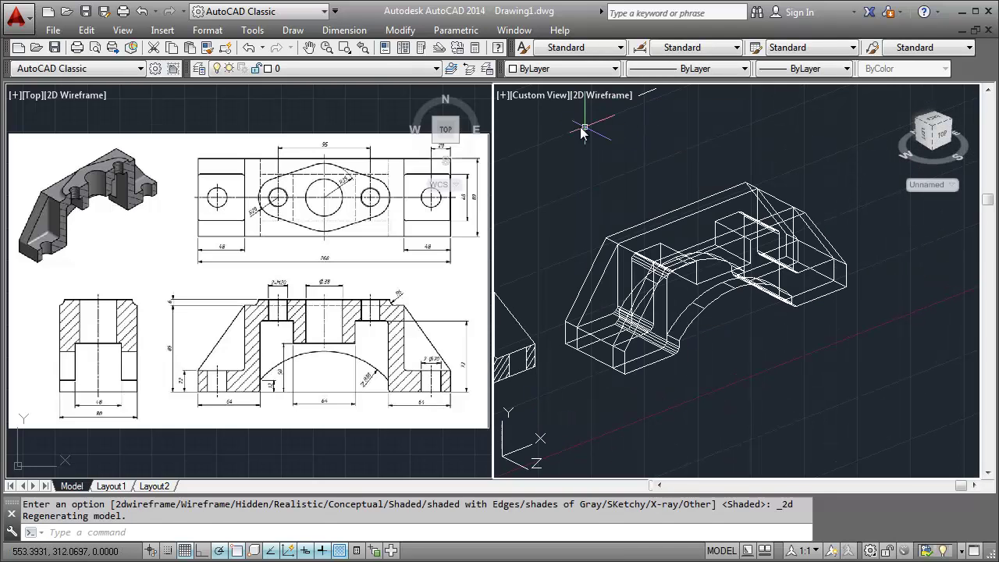
# Switch to the Top view and move the plan drawing above the front view, then undo the move
pyautogui.click(540, 94)
pyautogui.click(575, 134)
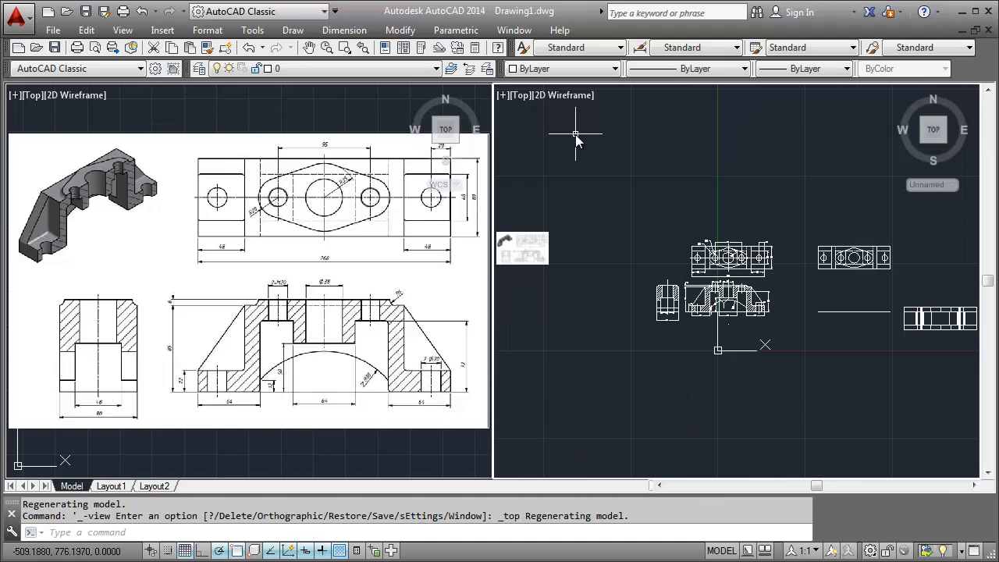
pyautogui.moveTo(883, 303); pyautogui.dragTo(703, 283, button='middle')
pyautogui.scroll(2, 685, 263)
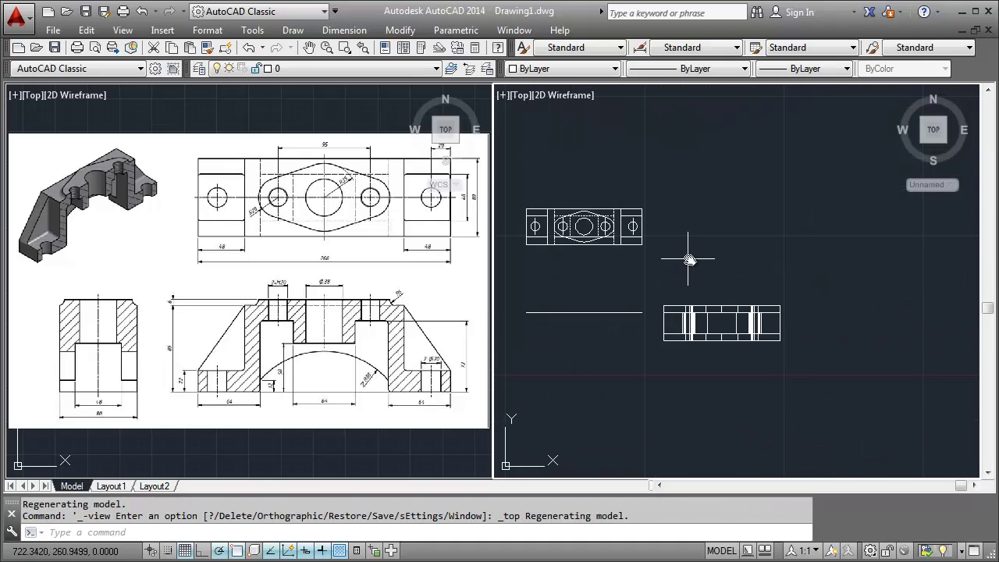
pyautogui.write('M')
pyautogui.press('Return')
pyautogui.click(655, 206)
pyautogui.click(512, 257)
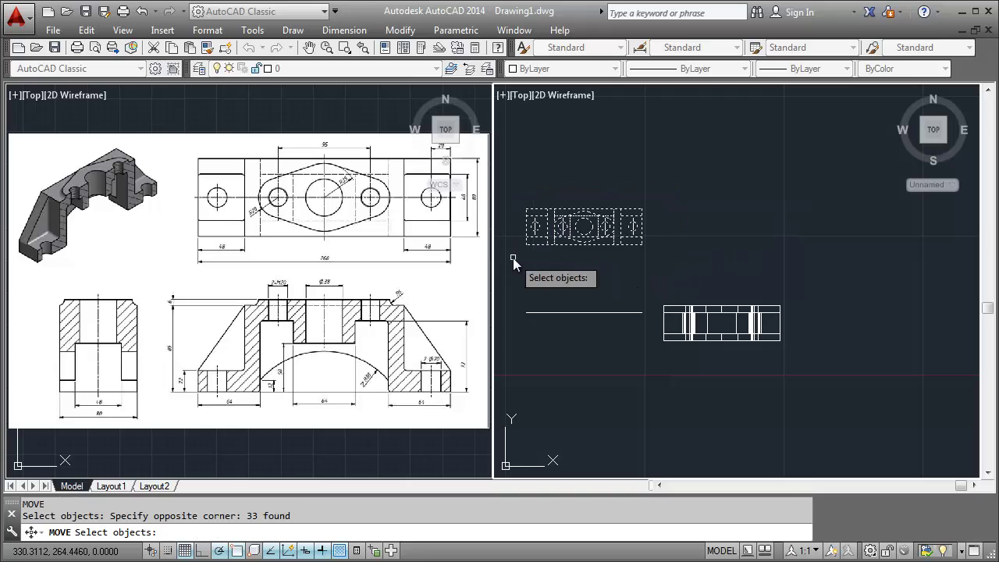
pyautogui.press('Return')
pyautogui.click(556, 272)
pyautogui.click(731, 272)
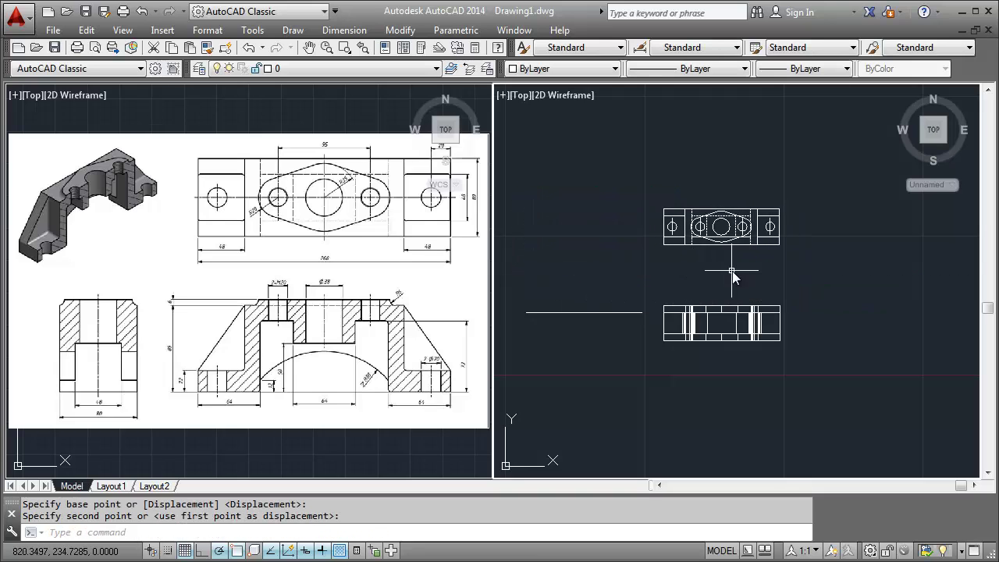
pyautogui.scroll(2, 718, 217)
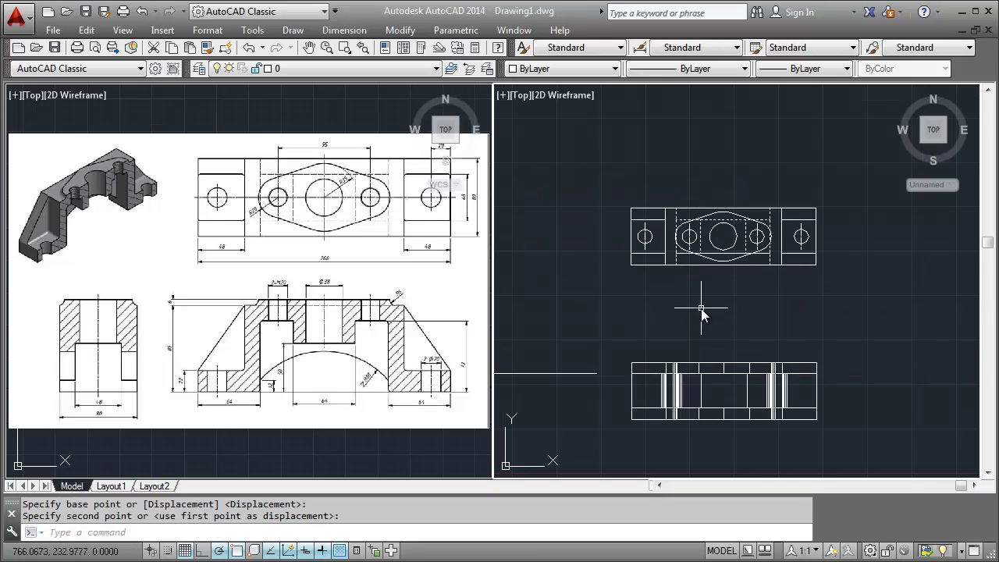
pyautogui.hotkey('ctrl', 'z')
pyautogui.hotkey('ctrl', 'z')
# Erase all dashed centre and hidden lines from the plan view
pyautogui.click(702, 239)
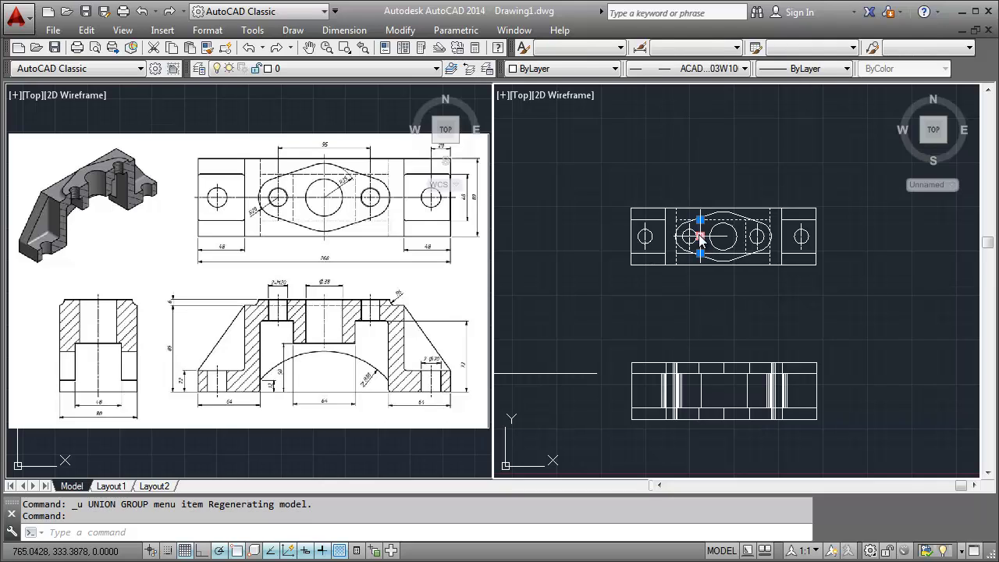
pyautogui.click(745, 238)
pyautogui.scroll(2, 744, 238)
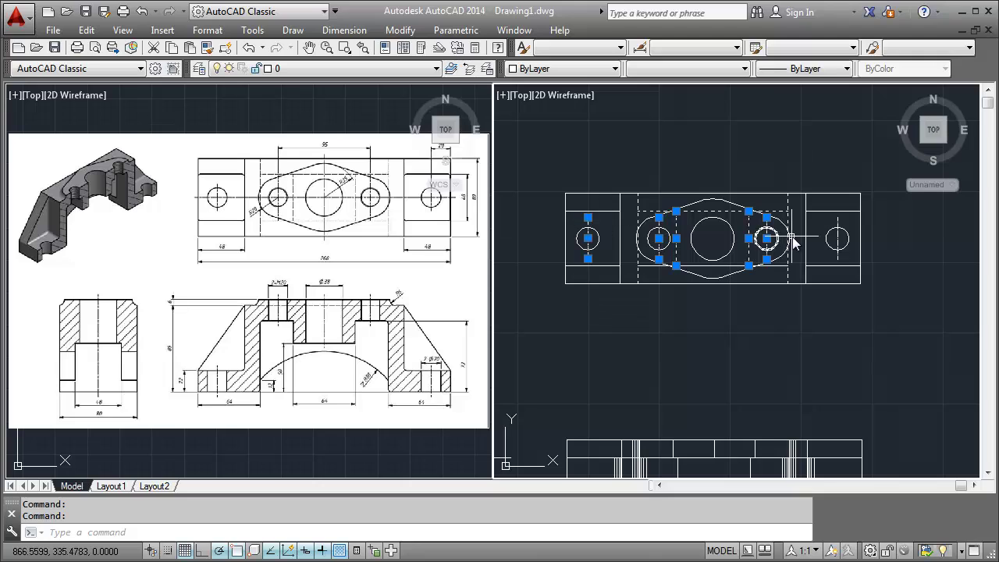
pyautogui.click(837, 224)
pyautogui.click(785, 221)
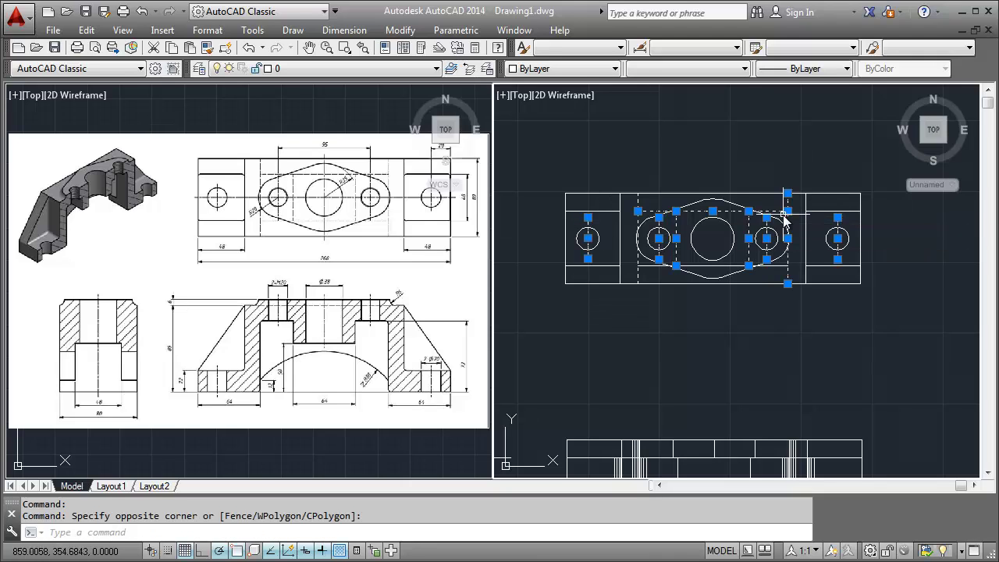
pyautogui.press('Delete')
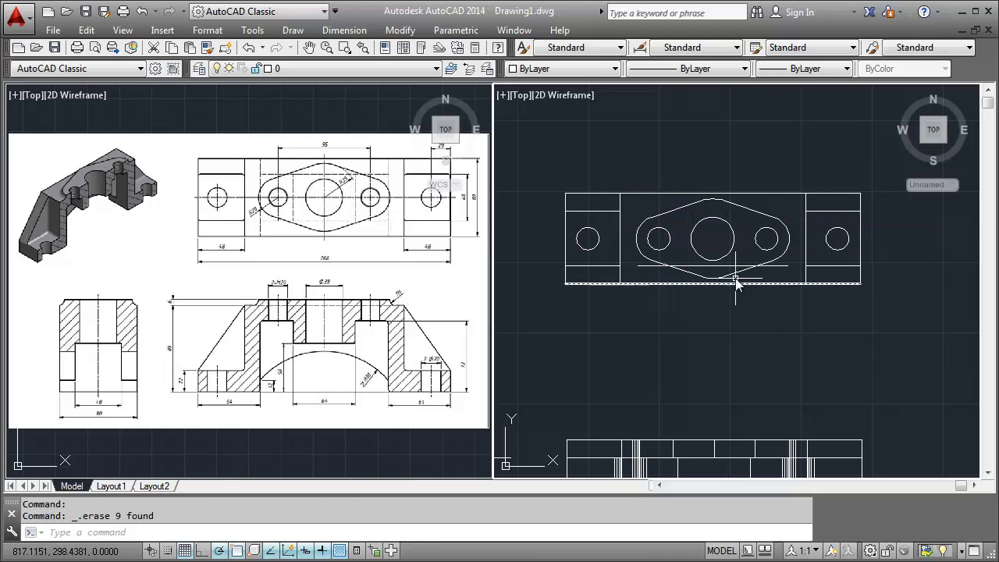
pyautogui.click(729, 266)
pyautogui.press('Delete')
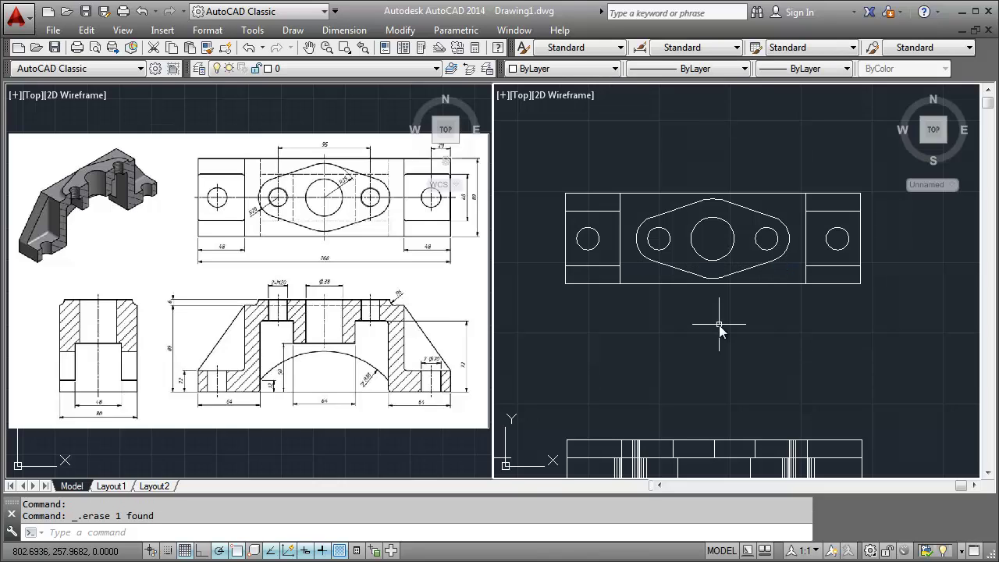
# JOIN the slot outline's arcs and lines, selected with a crossing window
pyautogui.write('join')
pyautogui.press('Return')
pyautogui.click(736, 271)
pyautogui.click(820, 262)
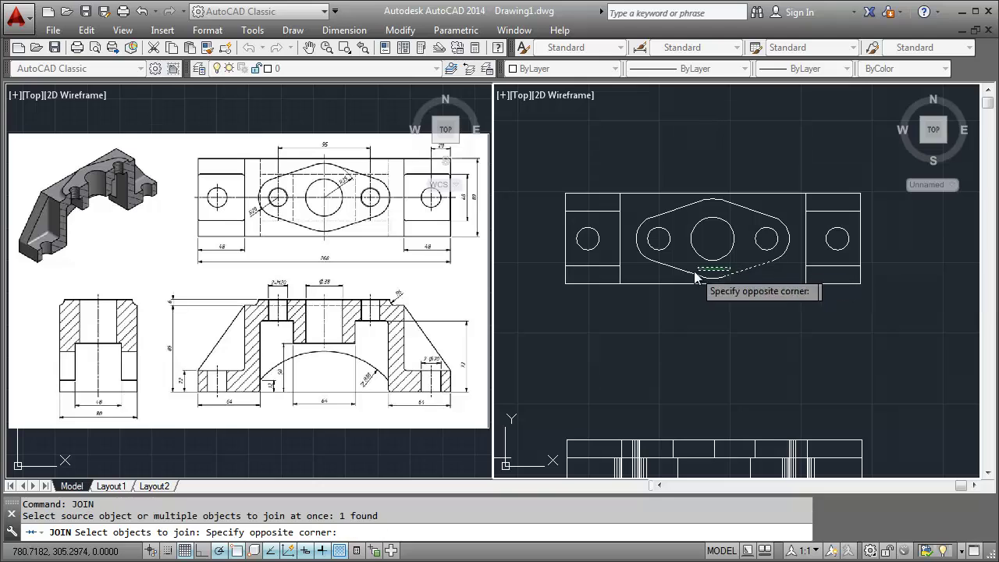
pyautogui.click(659, 283)
pyautogui.click(792, 206)
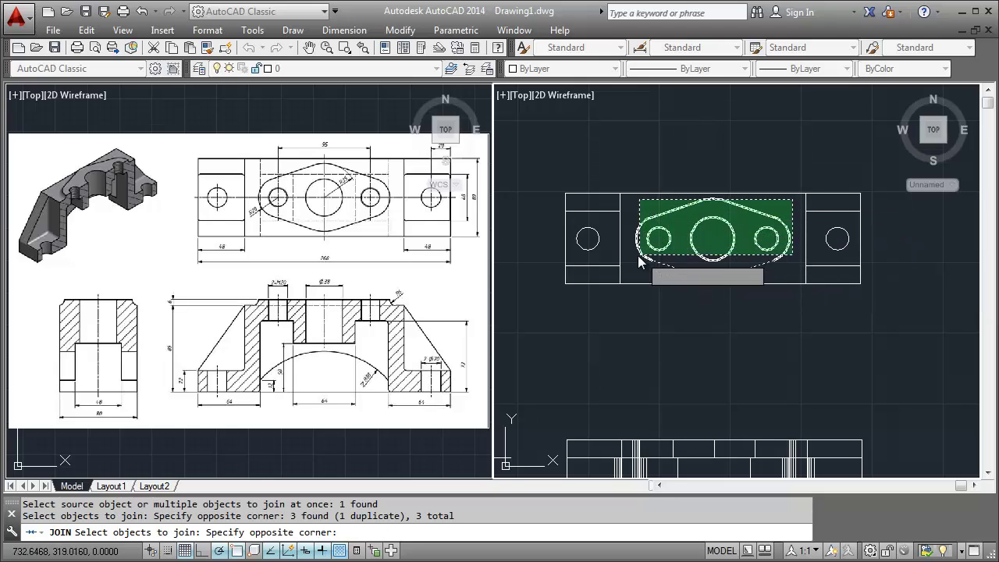
pyautogui.click(632, 287)
pyautogui.press('Return')
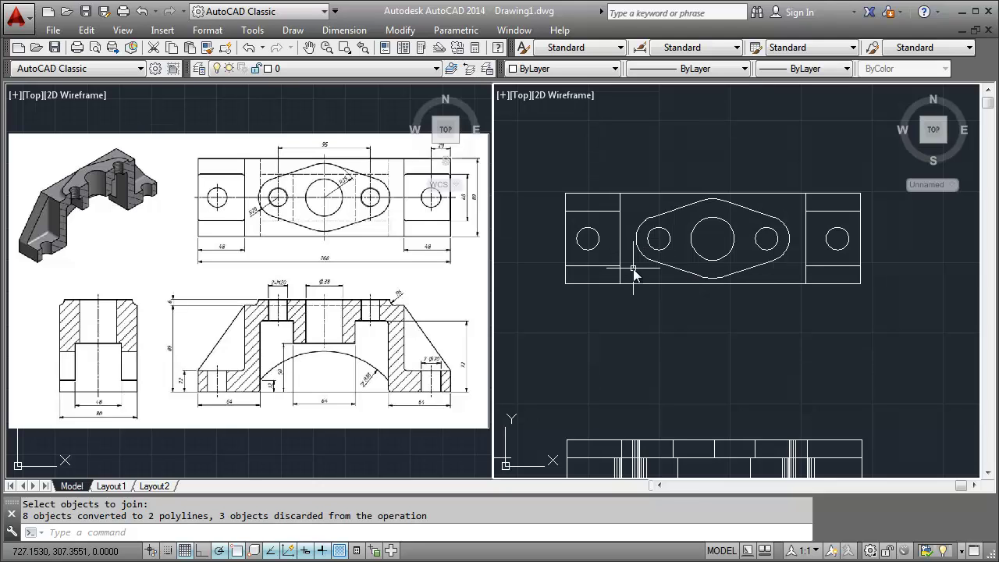
pyautogui.write('JOIN')
# Join the remaining slot pieces and confirm the slot is one closed polyline
pyautogui.press('Return')
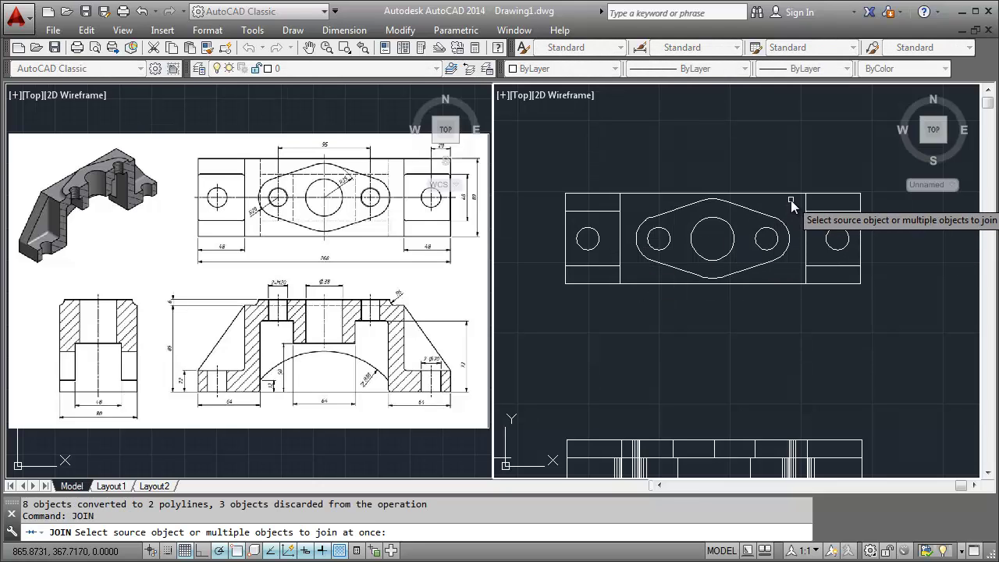
pyautogui.click(792, 200)
pyautogui.click(637, 280)
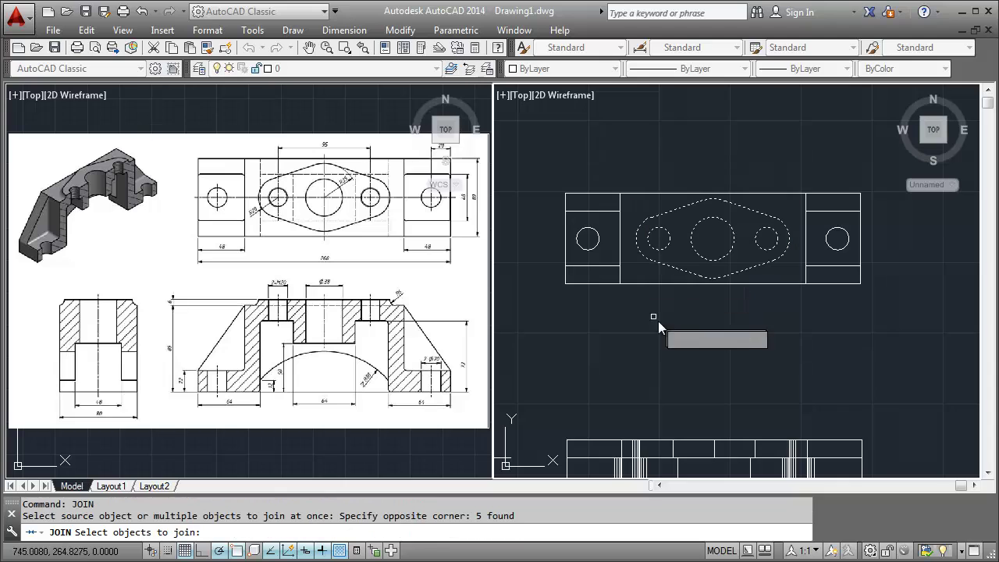
pyautogui.press('Return')
pyautogui.click(680, 271)
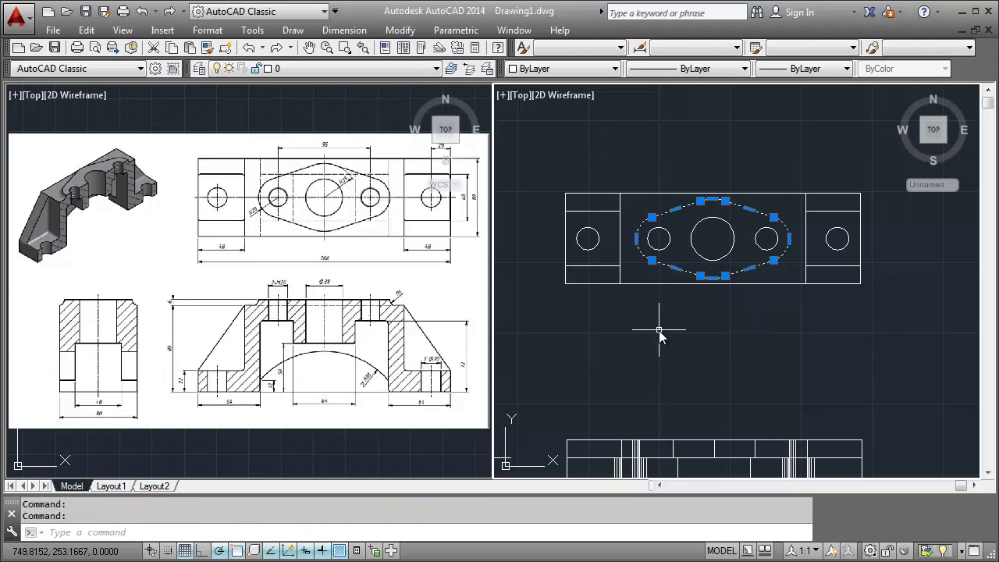
pyautogui.press('Escape')
pyautogui.keyDown('shift'); pyautogui.moveTo(666, 349); pyautogui.dragTo(677, 297, button='middle'); pyautogui.keyUp('shift')
pyautogui.write('ext')
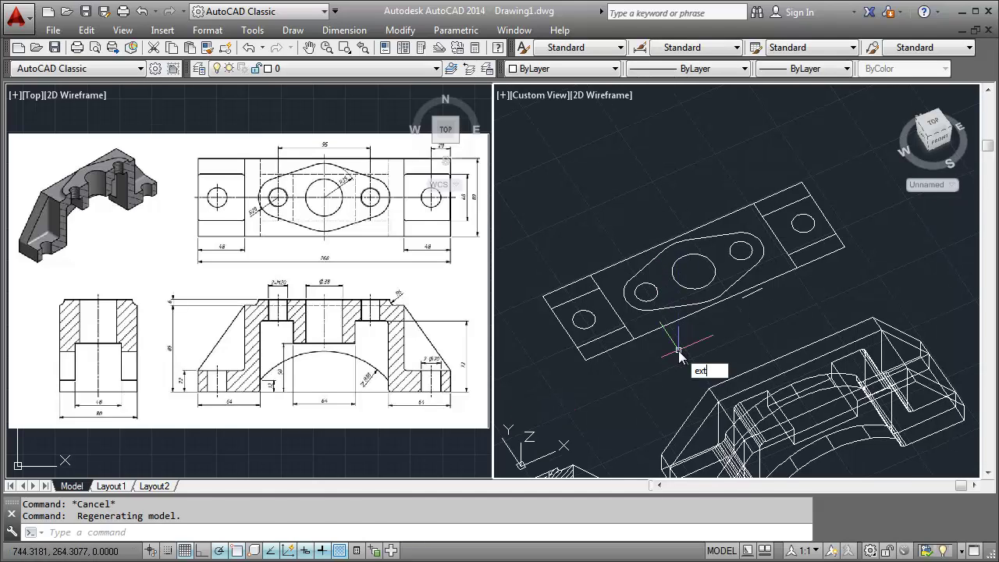
# Extrude the rounded slot outline to a height of 6
pyautogui.press('Return')
pyautogui.click(671, 311)
pyautogui.press('Return')
pyautogui.write('6')
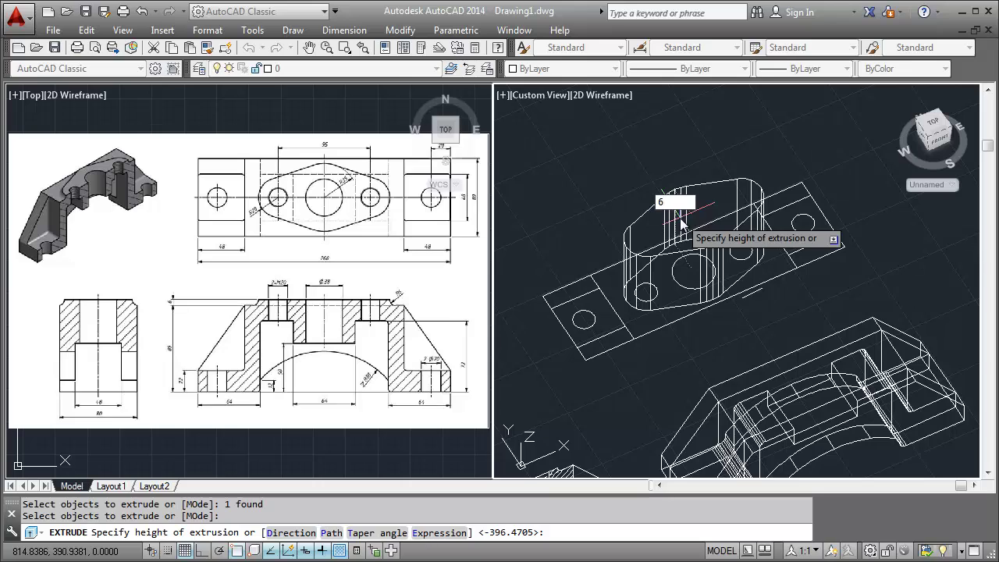
pyautogui.press('Return')
# Move the extruded slot so it sits on top of the bracket
pyautogui.press('Escape')
pyautogui.write('m')
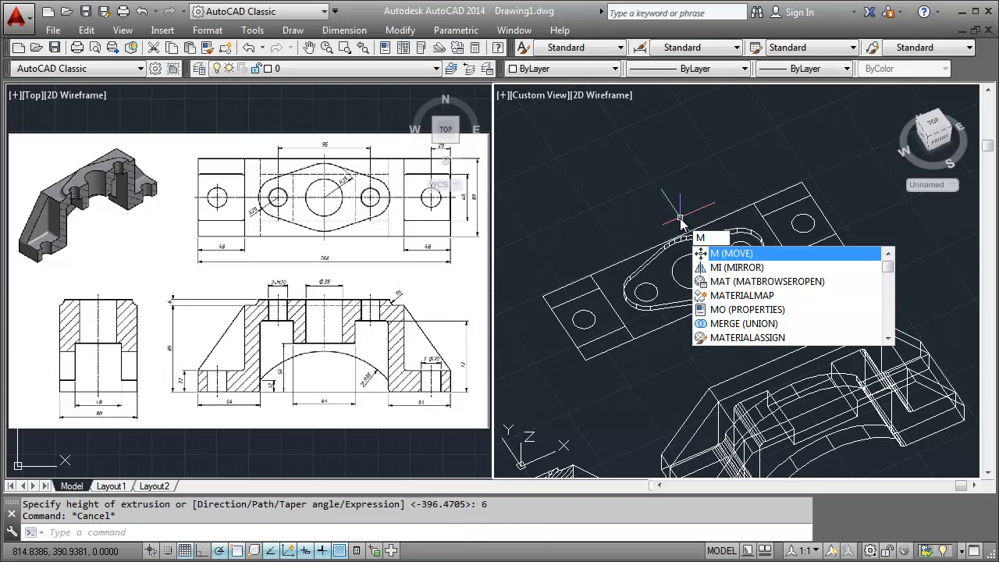
pyautogui.press('Return')
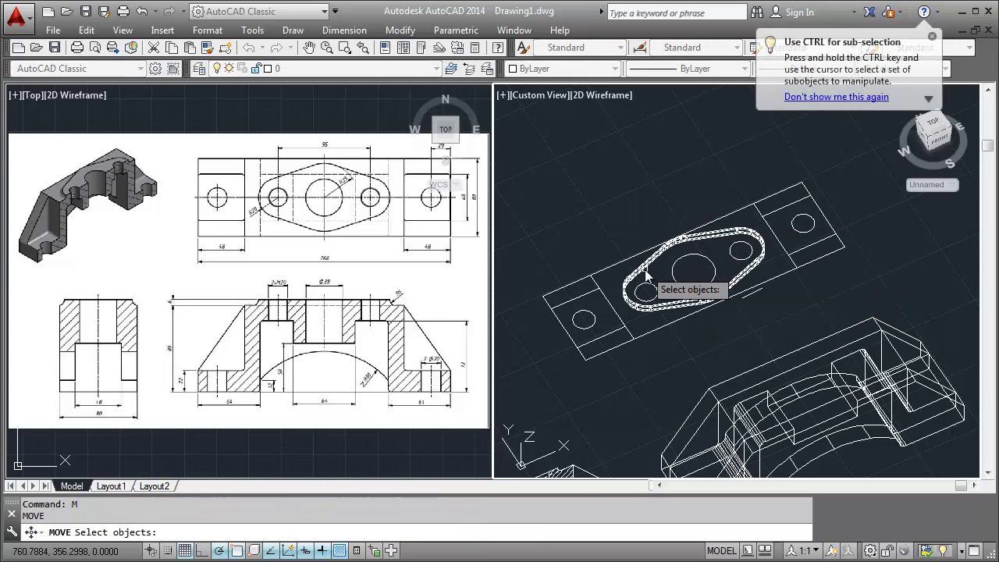
pyautogui.click(646, 272)
pyautogui.press('Return')
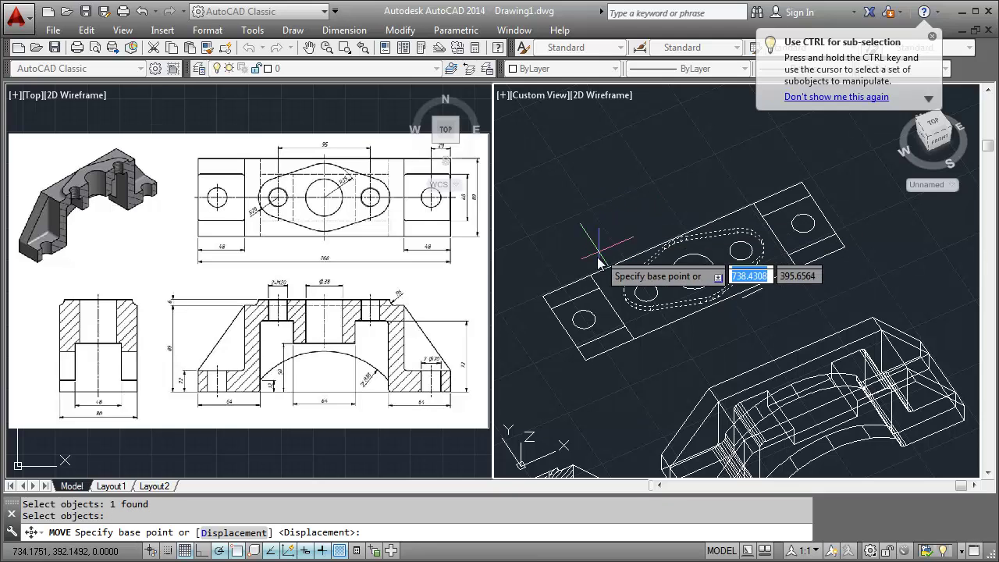
pyautogui.click(590, 277)
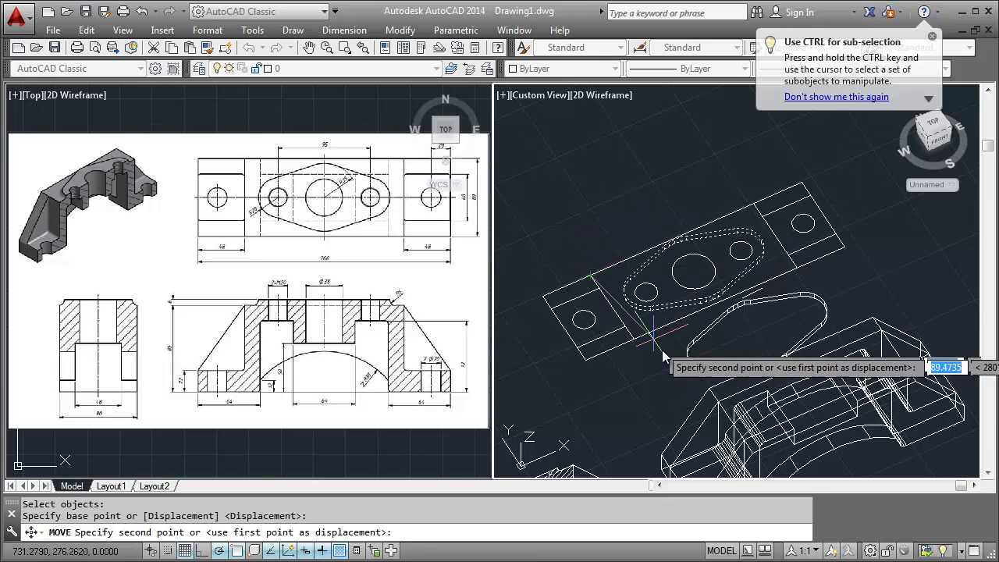
pyautogui.click(710, 388)
pyautogui.moveTo(748, 353)
pyautogui.keyDown('shift'); pyautogui.mouseDown(button='middle')
pyautogui.moveTo(703, 390)
pyautogui.moveTo(730, 306)
pyautogui.moveTo(734, 329)
pyautogui.moveTo(725, 342)
pyautogui.moveTo(691, 319)
pyautogui.mouseUp(button='middle'); pyautogui.keyUp('shift')
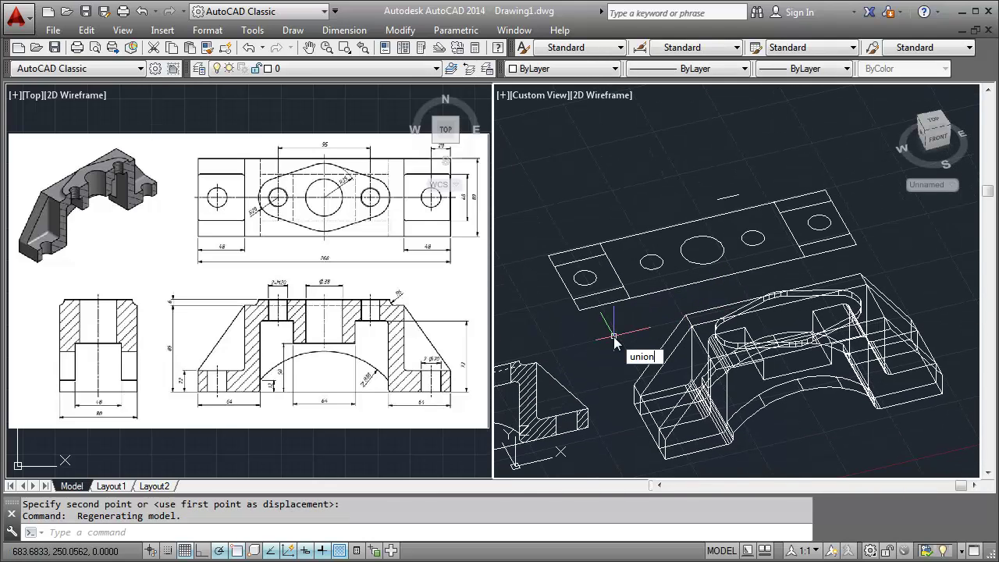
# Union the bracket solids and the slot boss into one solid
pyautogui.press('Return')
pyautogui.click(881, 442)
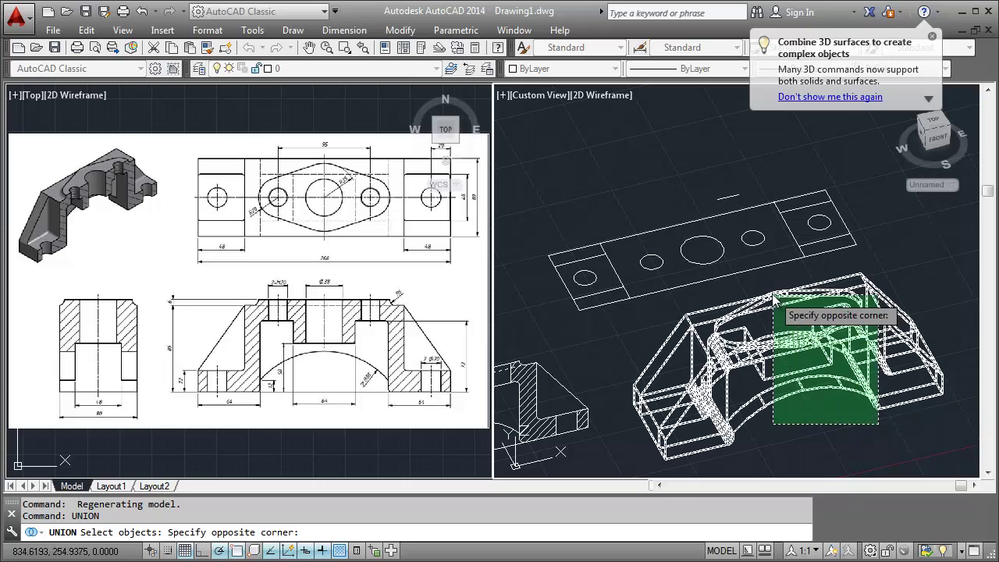
pyautogui.click(763, 290)
pyautogui.press('Return')
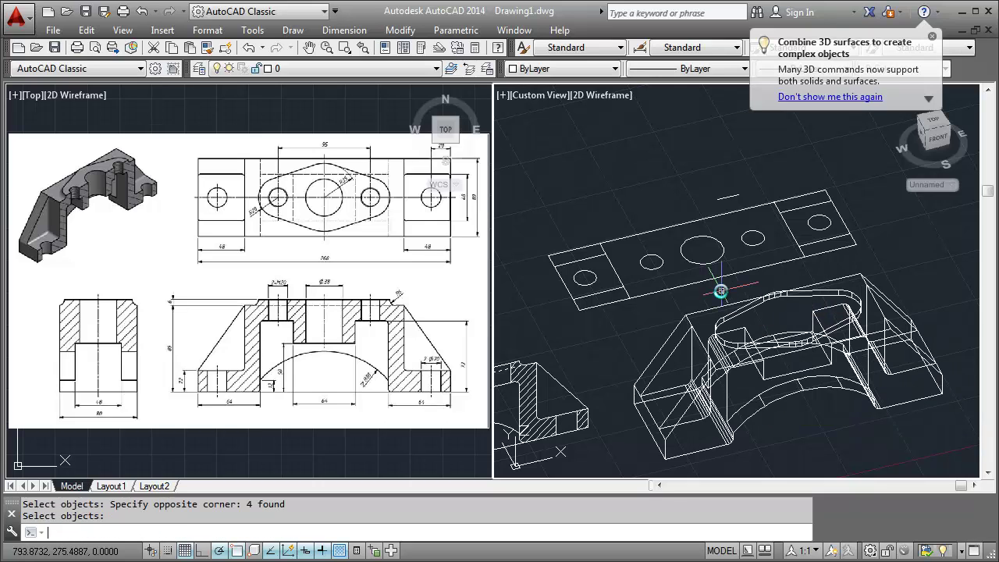
# Extrude the five hole circles into tall cylinders with EXT
pyautogui.write('EXT')
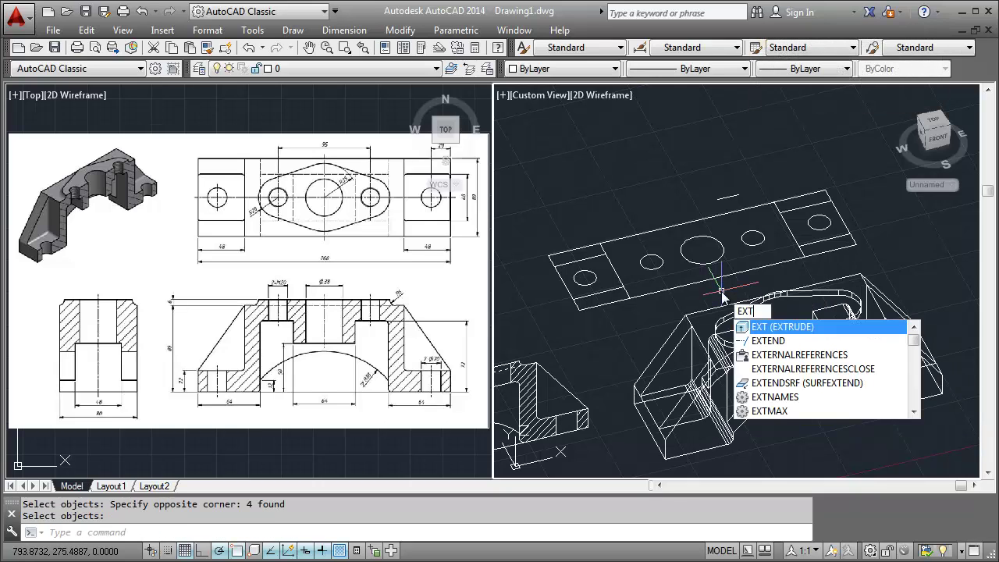
pyautogui.press('Return')
pyautogui.click(584, 277)
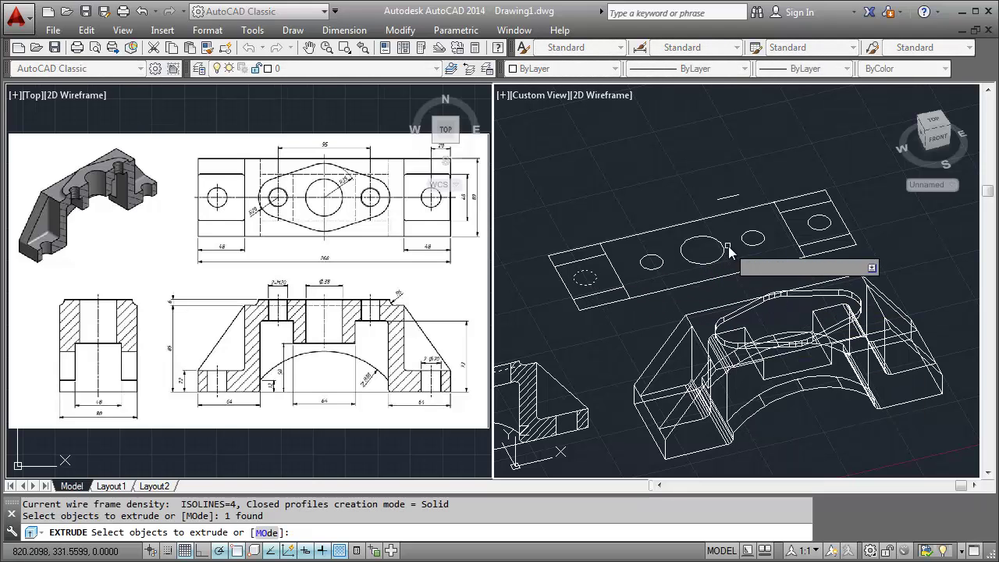
pyautogui.click(730, 243)
pyautogui.click(660, 269)
pyautogui.click(756, 244)
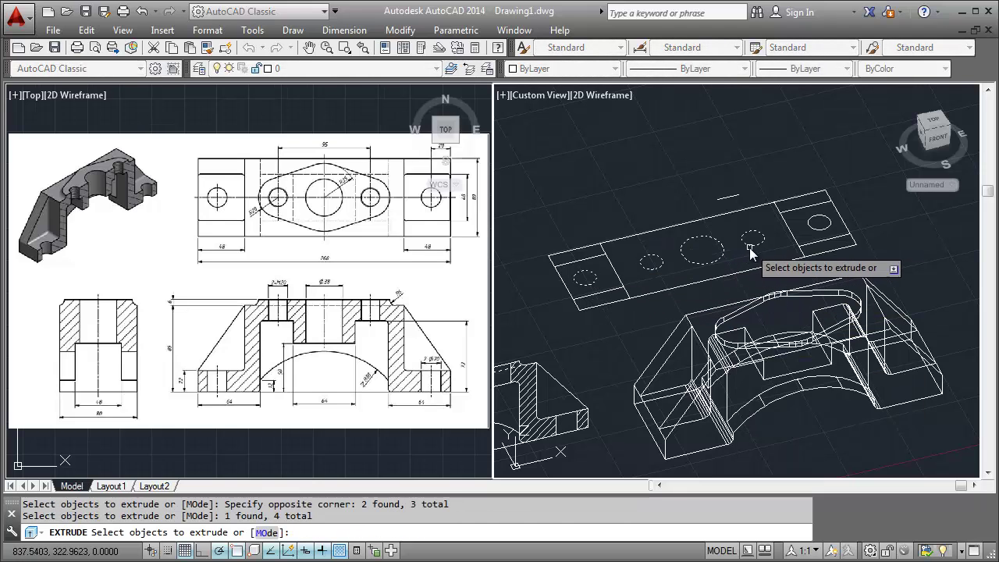
pyautogui.click(821, 218)
pyautogui.press('Return')
pyautogui.scroll(-2, 725, 234)
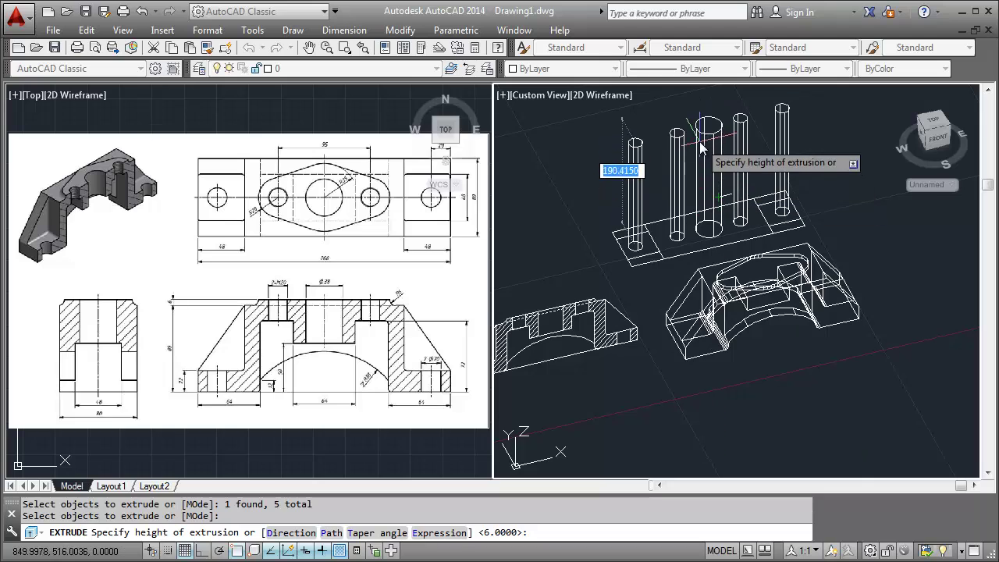
pyautogui.click(700, 125)
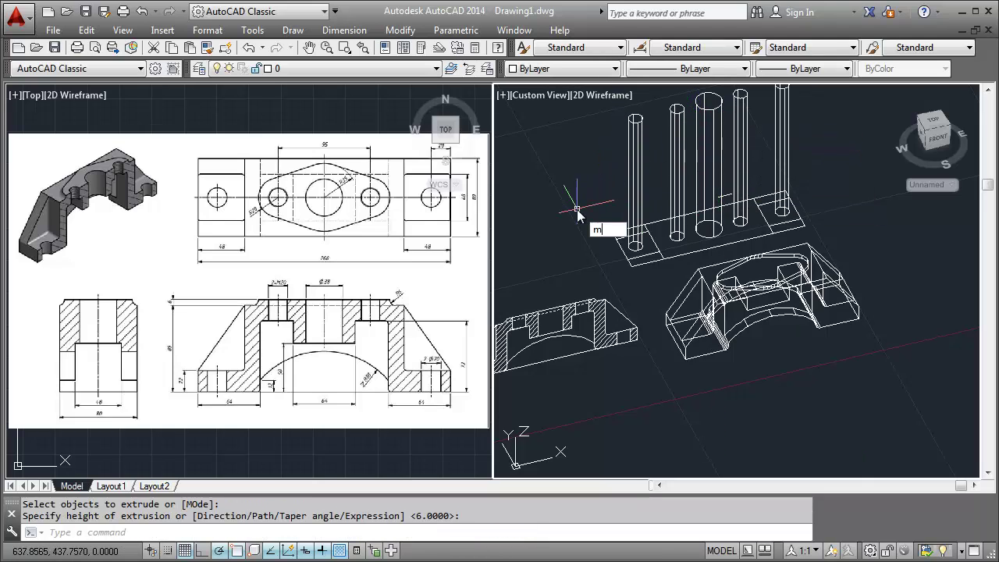
# Move the five cylinders down so they pass through the bracket
pyautogui.press('Return')
pyautogui.click(814, 156)
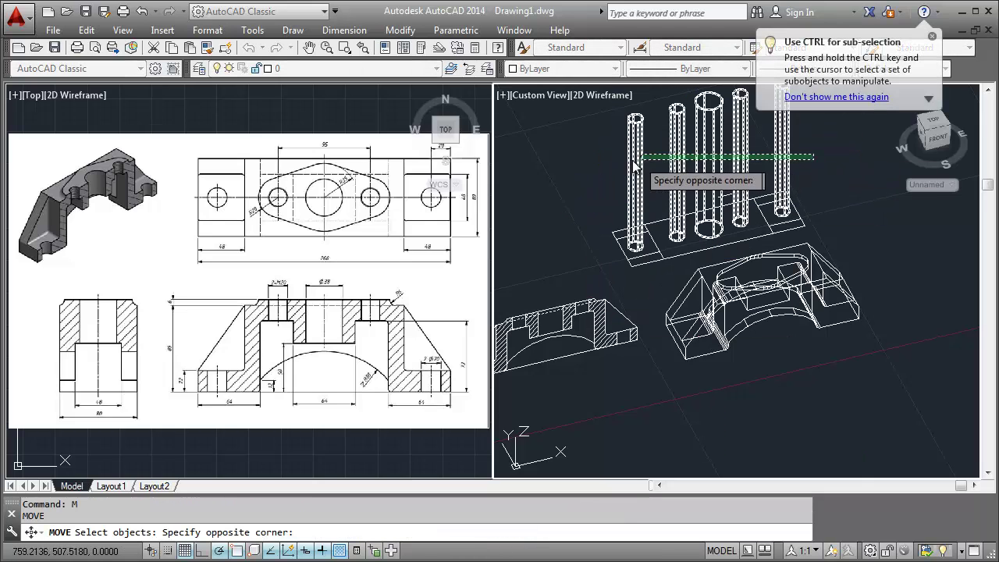
pyautogui.click(634, 165)
pyautogui.press('Return')
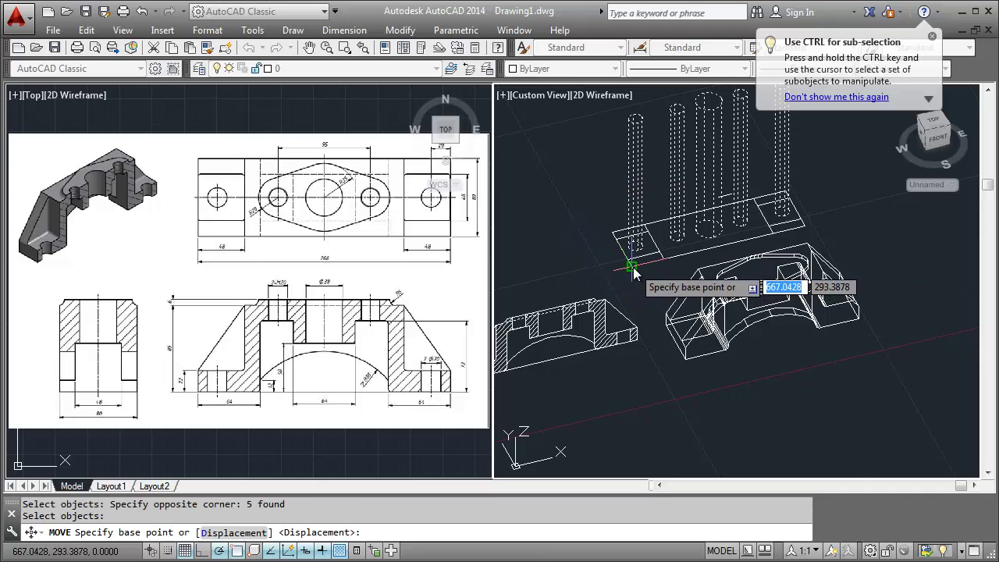
pyautogui.click(632, 268)
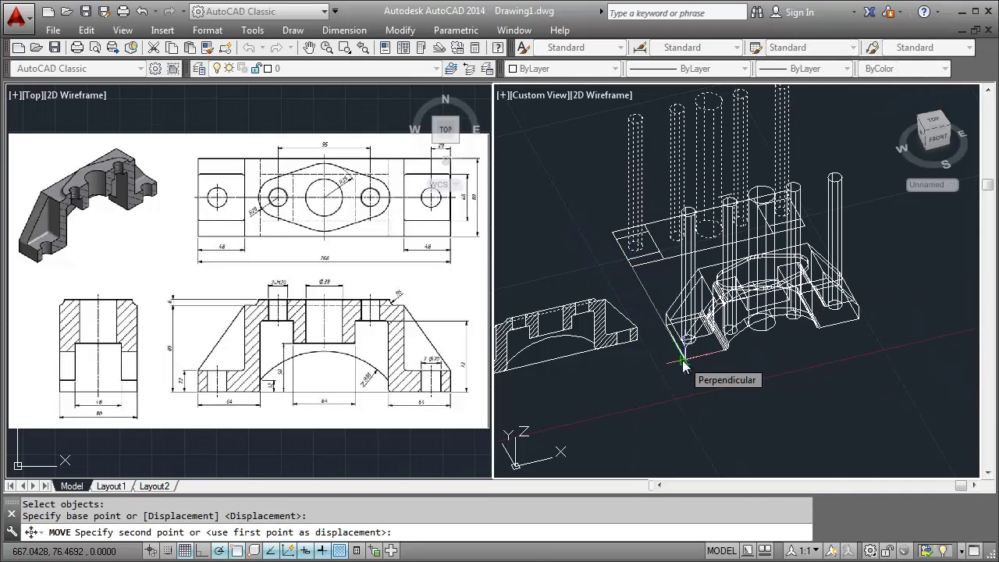
pyautogui.click(682, 362)
pyautogui.write('s')
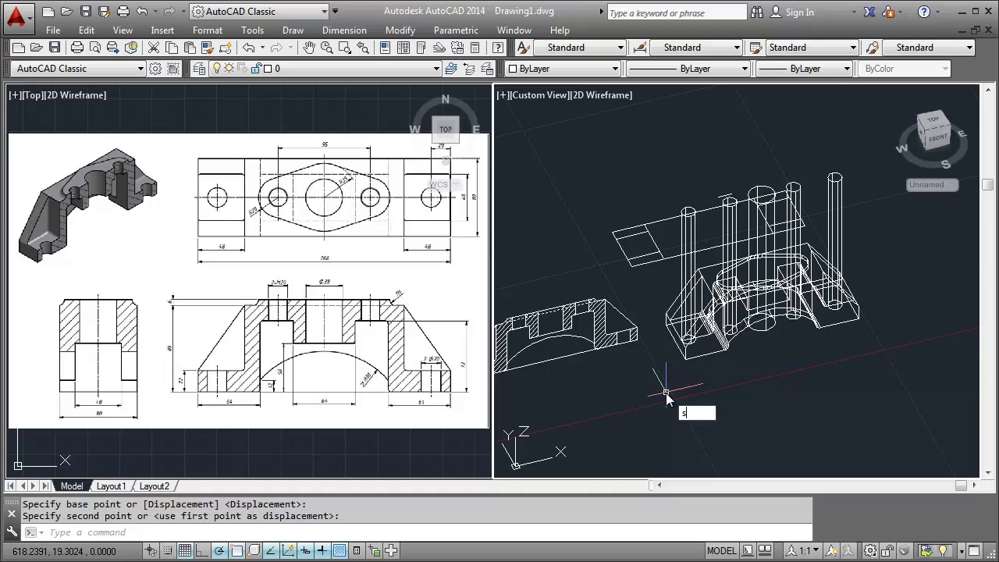
pyautogui.write('u')
pyautogui.press('Return')
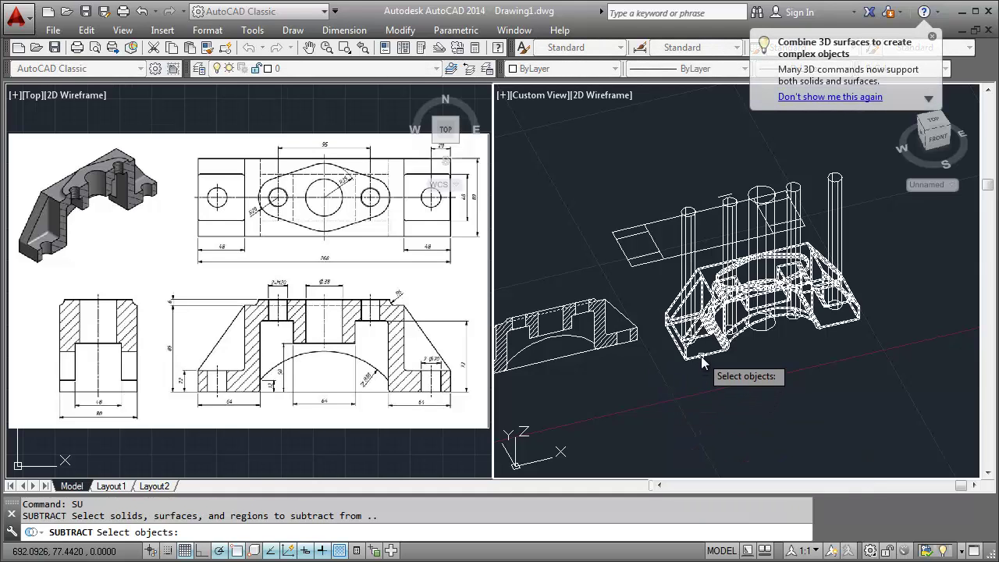
# Subtract the five cylinders from the bracket, leaving five holes including the boss bore
pyautogui.click(702, 360)
pyautogui.press('Return')
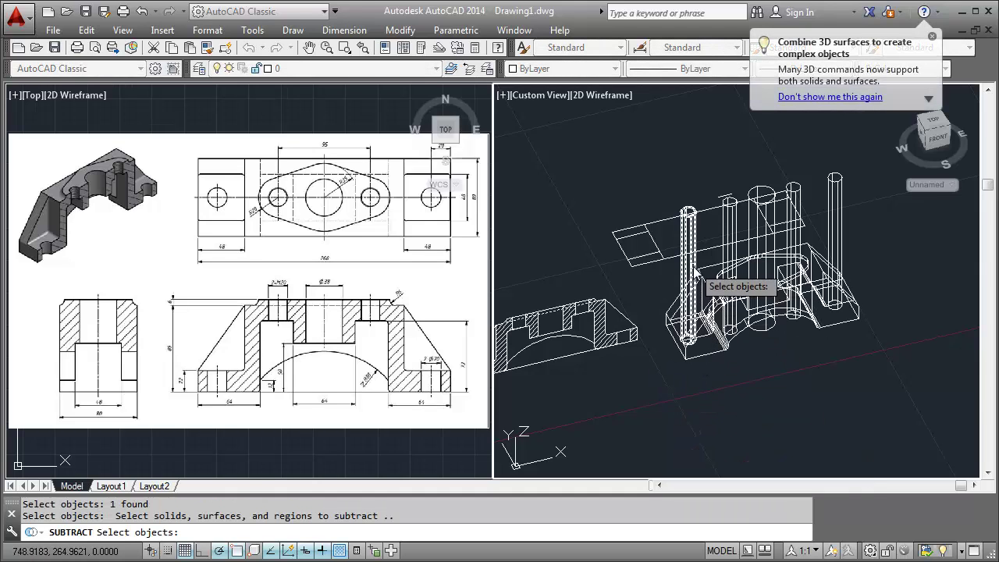
pyautogui.click(695, 270)
pyautogui.click(756, 258)
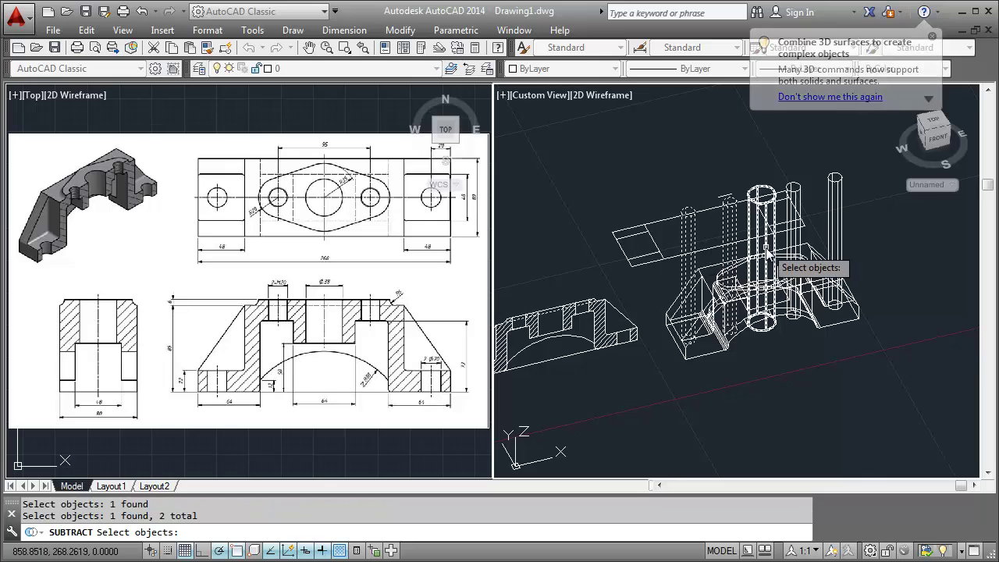
pyautogui.click(796, 248)
pyautogui.click(843, 238)
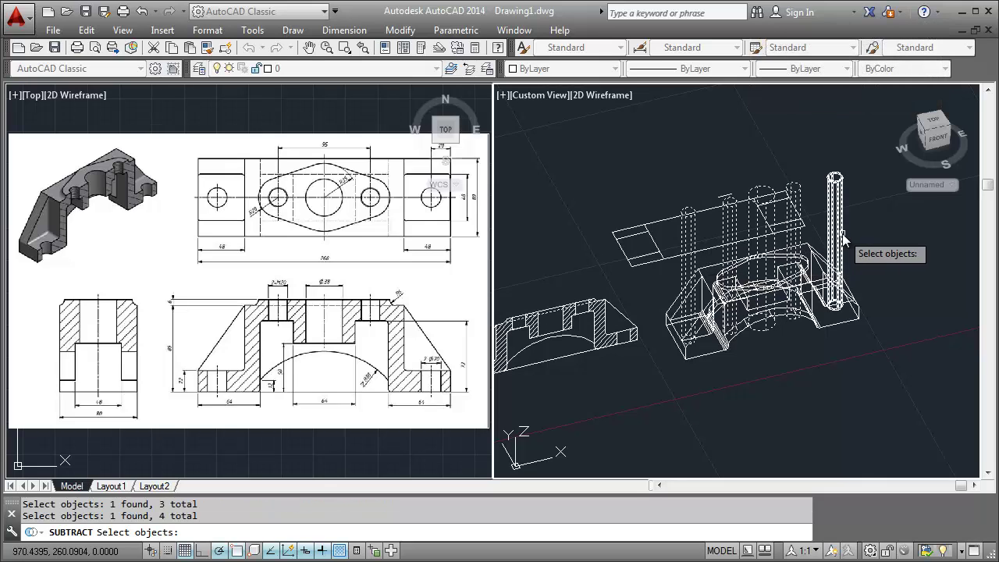
pyautogui.click(843, 238)
pyautogui.press('Return')
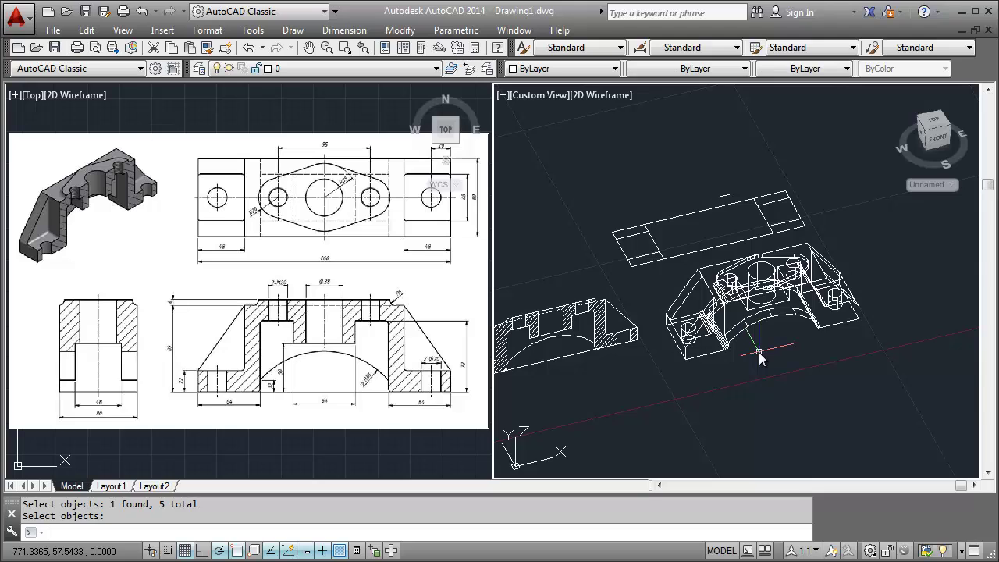
pyautogui.scroll(3, 666, 268)
pyautogui.scroll(2, 666, 267)
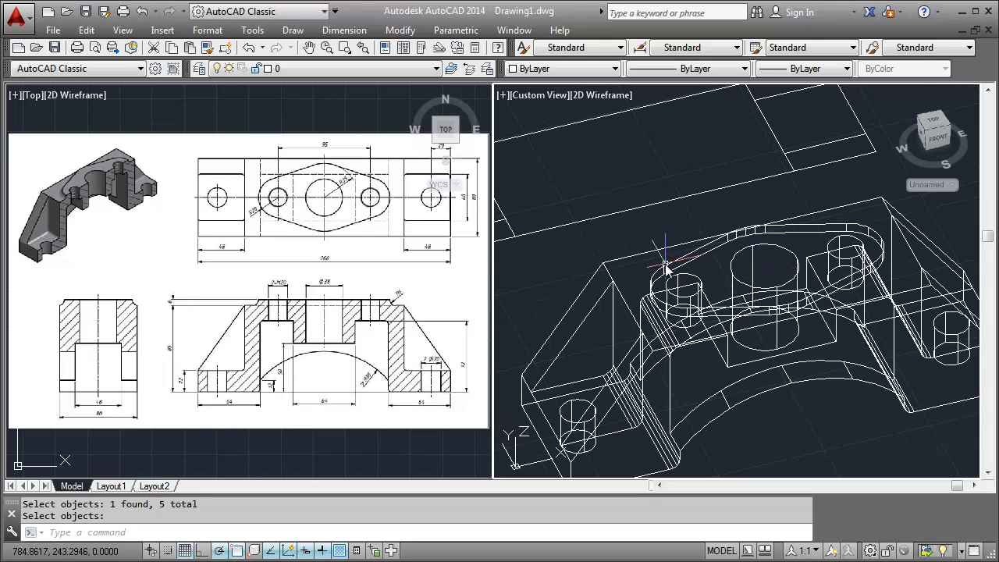
# Start a fillet on the bracket with the radius set to 6
pyautogui.click(656, 244)
pyautogui.press('Escape')
pyautogui.write('fit')
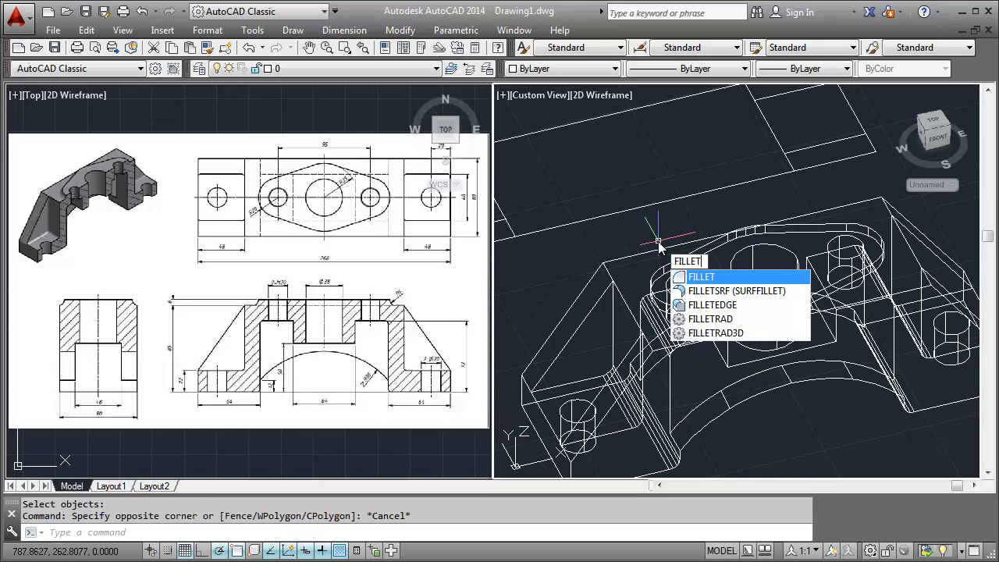
pyautogui.press('Return')
pyautogui.write('r')
pyautogui.press('Return')
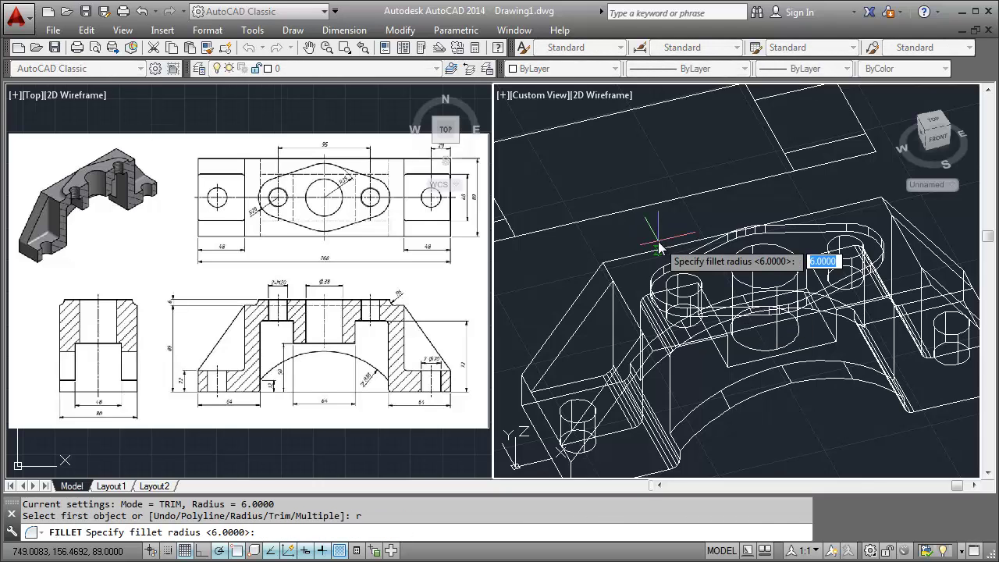
pyautogui.write('6')
pyautogui.press('Return')
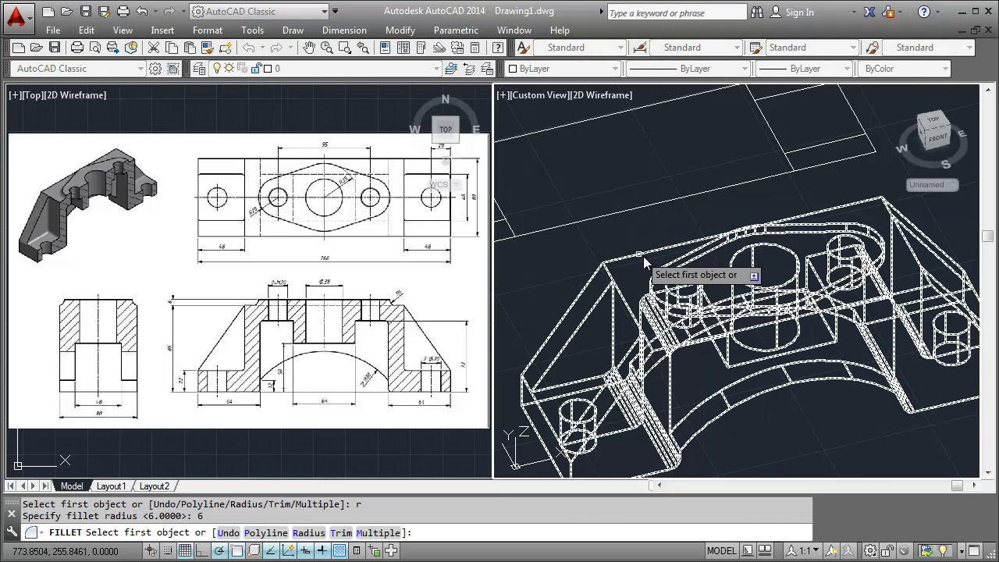
# Round the boss's upper rim edges, including the curved edge, with the 6-unit fillet
pyautogui.click(690, 267)
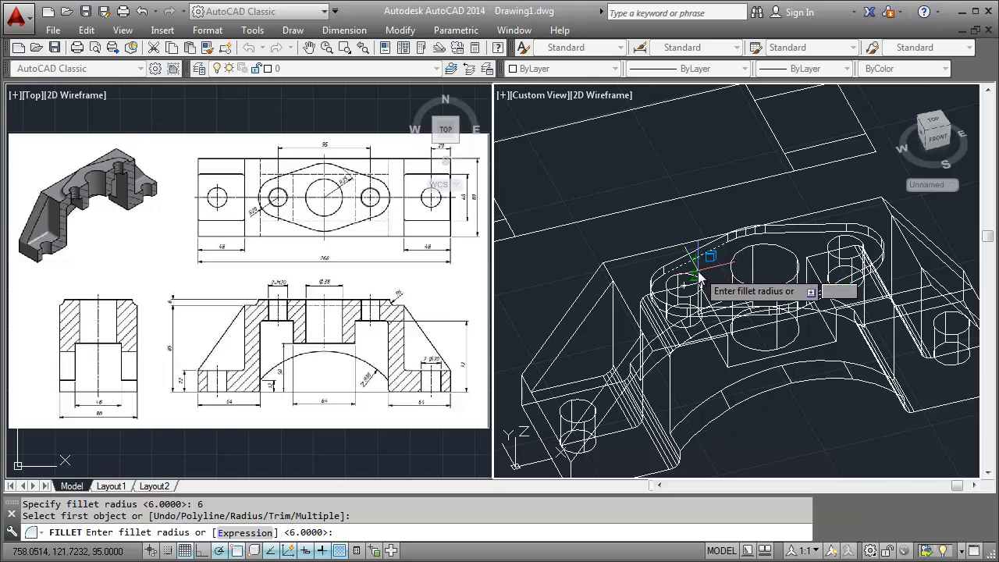
pyautogui.press('Return')
pyautogui.click(735, 239)
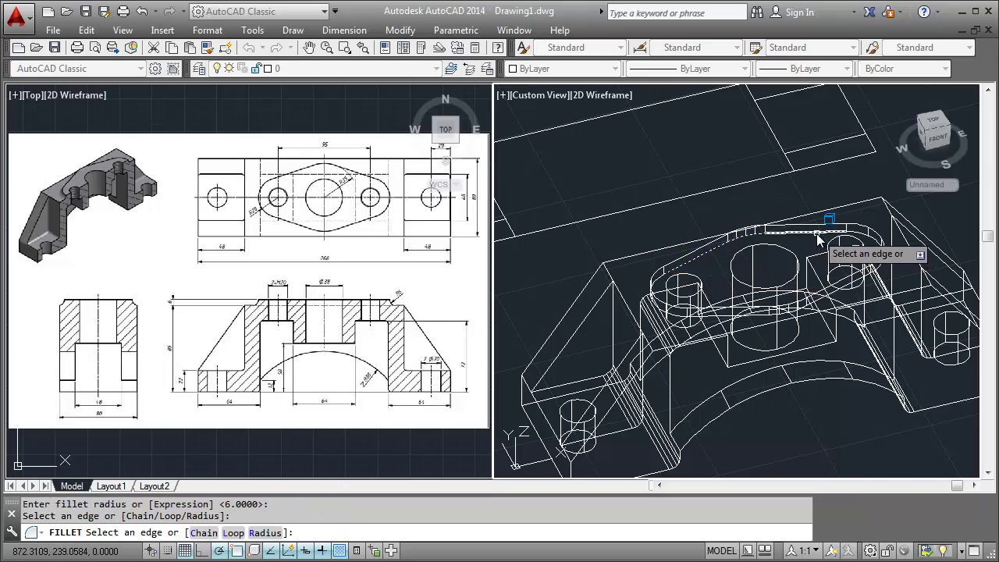
pyautogui.click(826, 235)
pyautogui.click(871, 247)
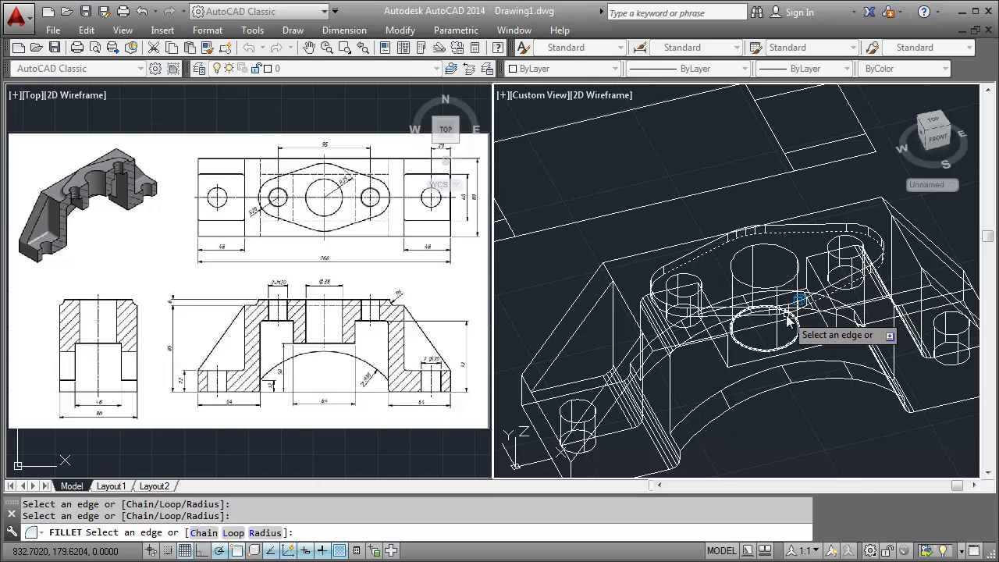
pyautogui.scroll(2, 783, 312)
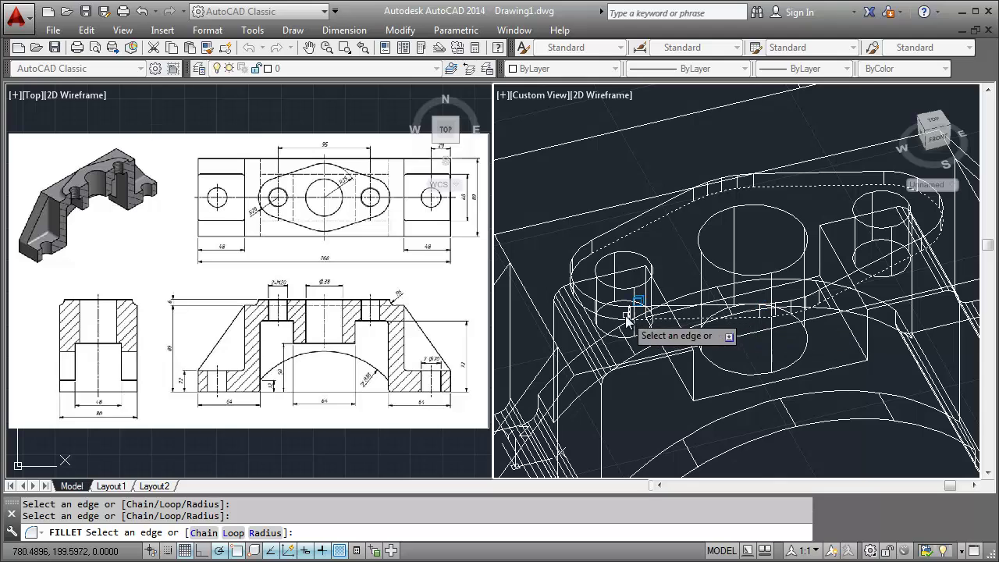
pyautogui.hotkey('ctrl', 'z')
pyautogui.hotkey('ctrl', 'z')
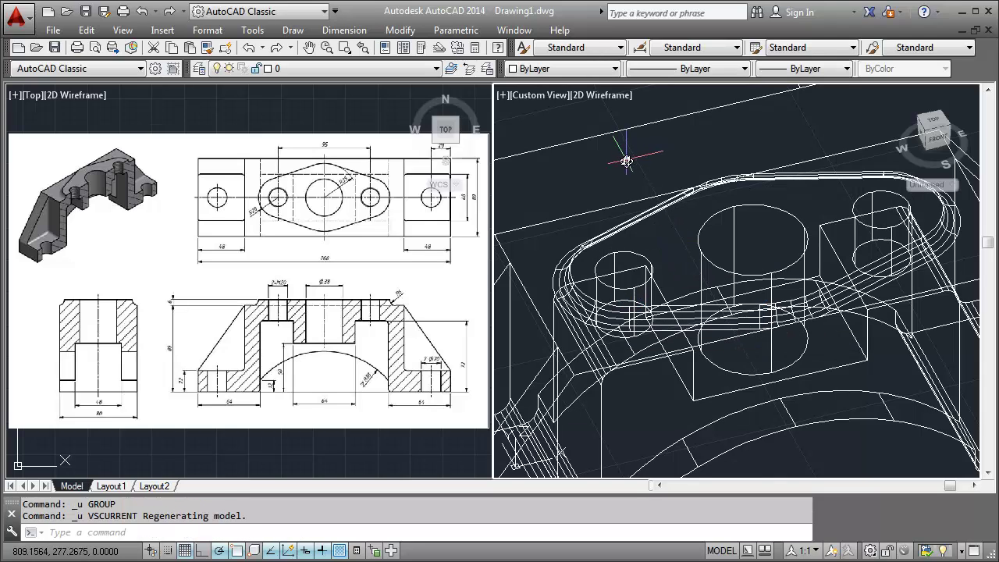
pyautogui.scroll(-2, 628, 167)
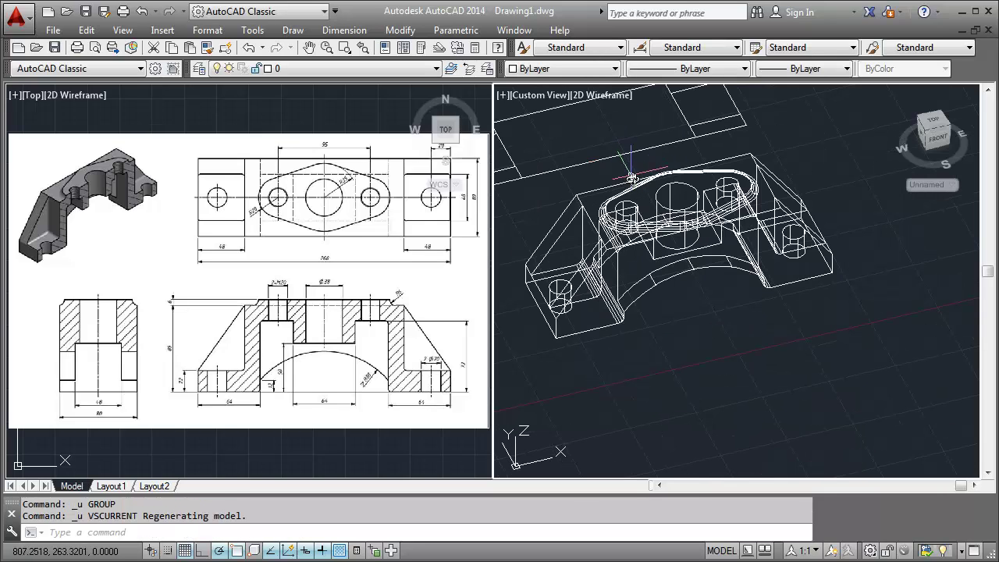
pyautogui.click(642, 220)
pyautogui.press('Escape')
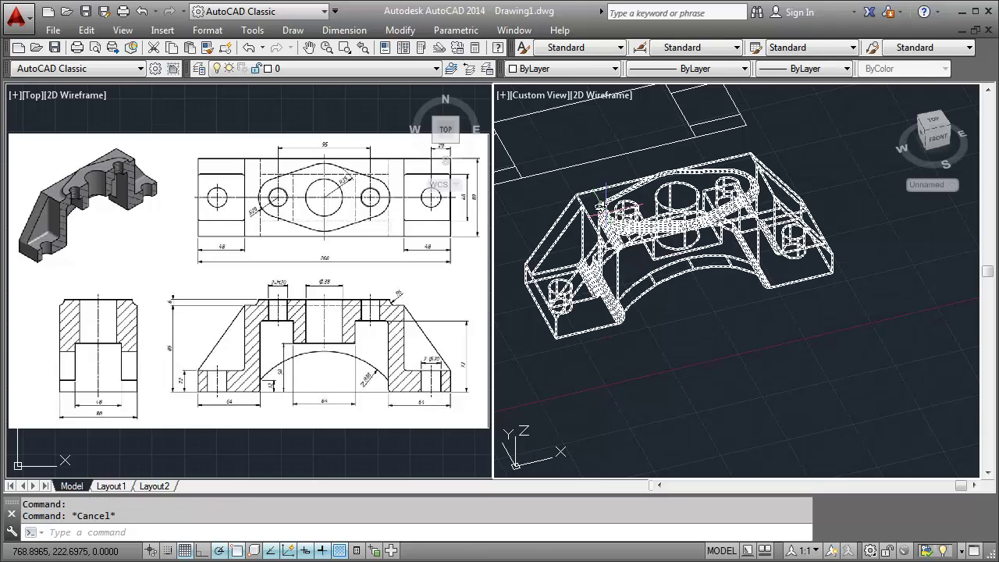
# Switch the right viewport to the Top plan view
pyautogui.click(546, 95)
pyautogui.click(579, 139)
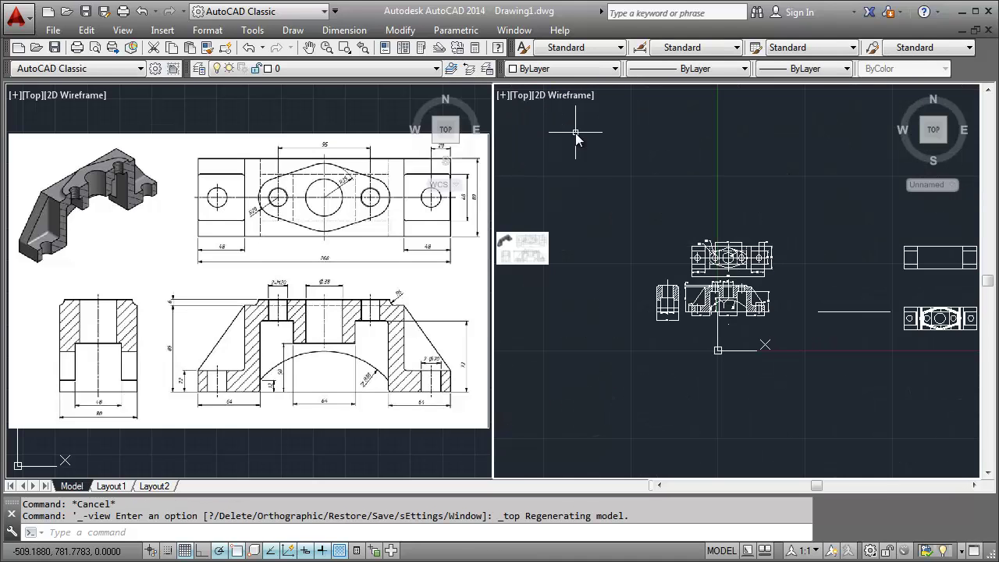
pyautogui.scroll(2, 819, 321)
pyautogui.scroll(1, 831, 301)
pyautogui.scroll(2, 831, 300)
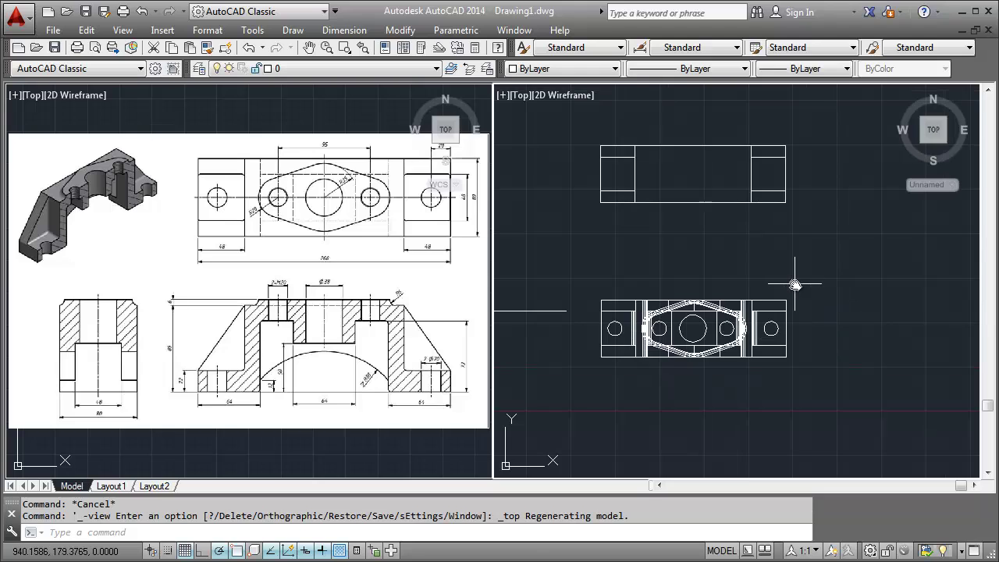
# Draw a horizontal centre line across the bracket
pyautogui.write('l')
pyautogui.press('Return')
pyautogui.click(827, 328)
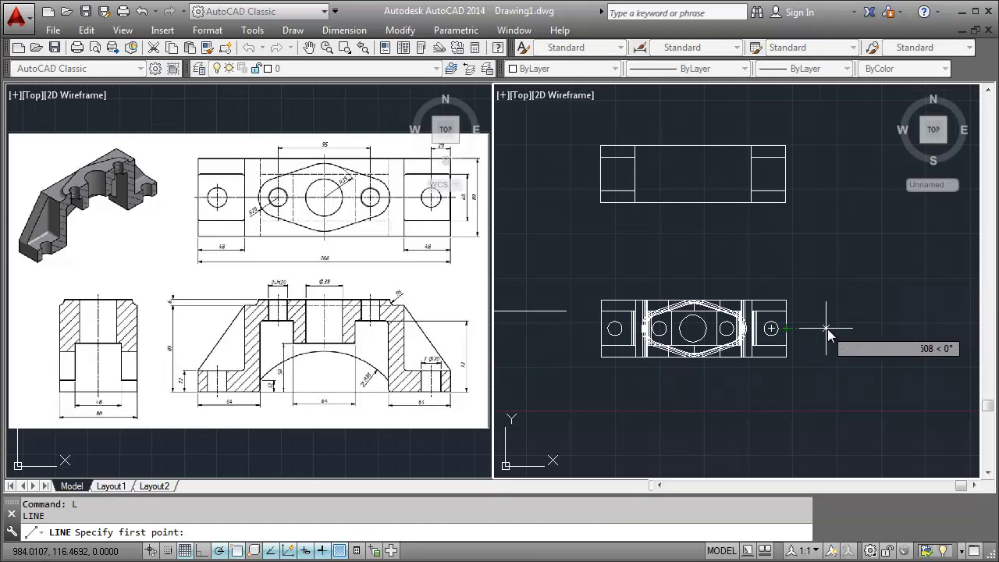
pyautogui.click(572, 328)
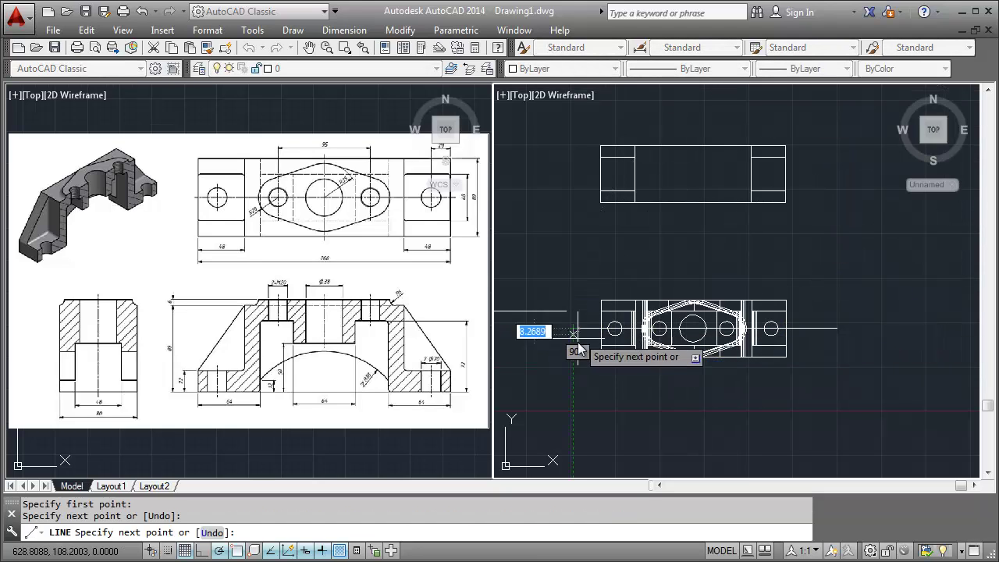
pyautogui.press('Return')
# Slice the bracket solid through the centre line's two endpoints
pyautogui.write('slic')
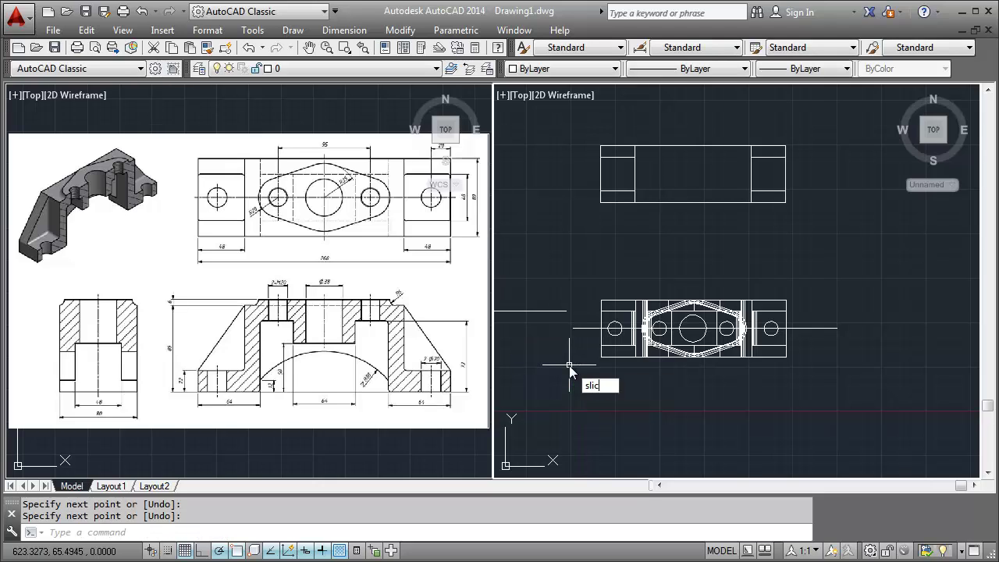
pyautogui.write('e')
pyautogui.press('Return')
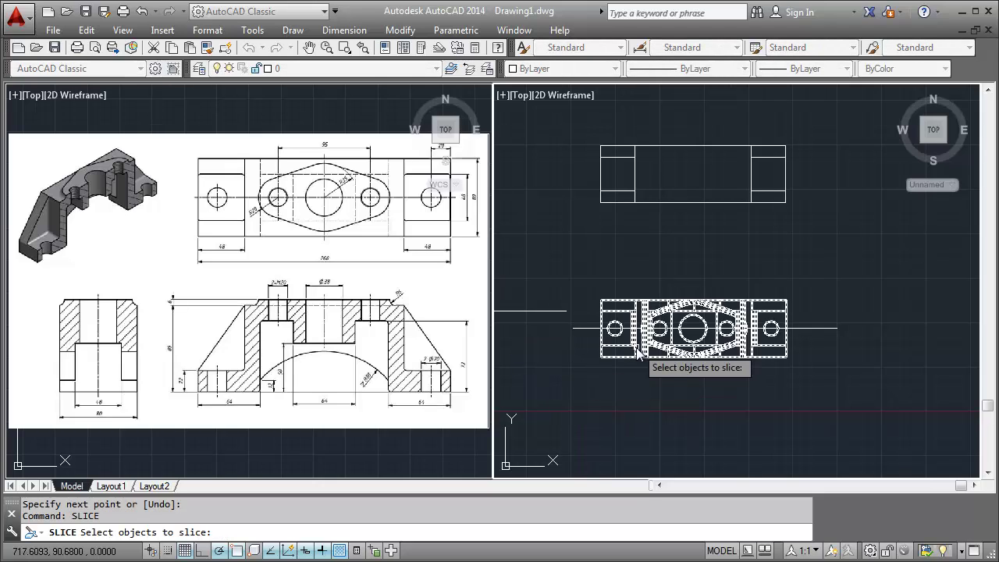
pyautogui.click(637, 352)
pyautogui.press('Return')
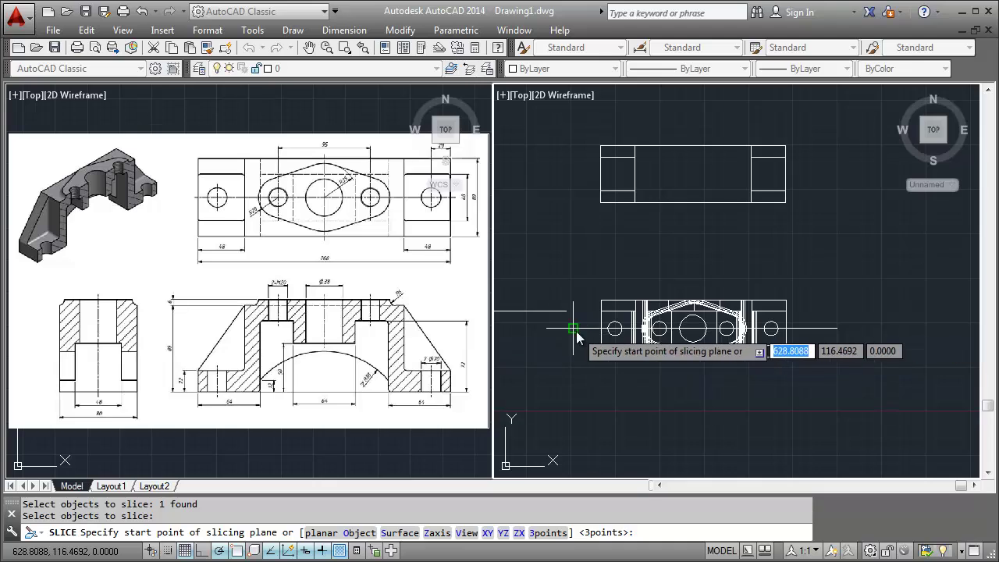
pyautogui.click(575, 328)
pyautogui.click(837, 328)
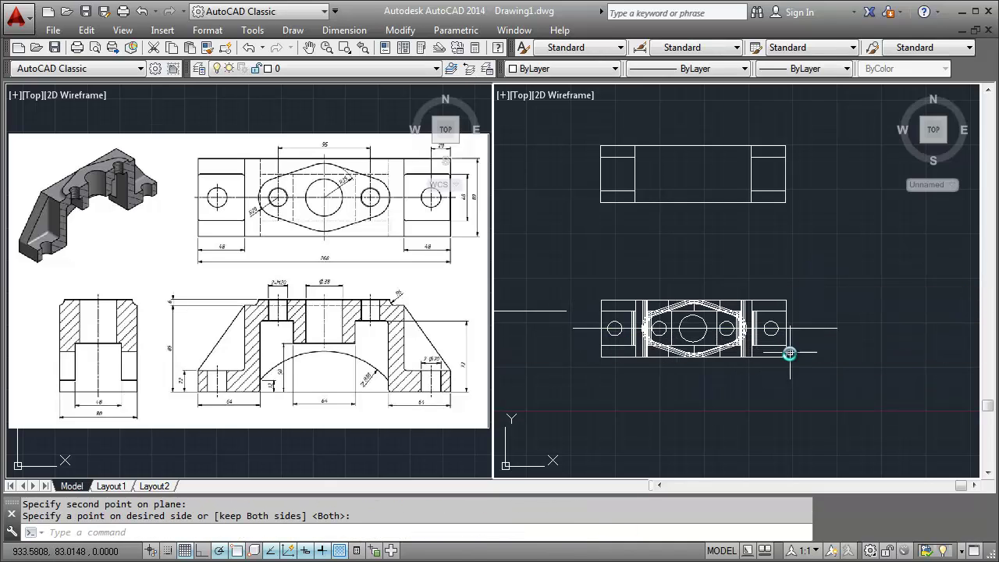
pyautogui.moveTo(698, 274)
pyautogui.keyDown('shift'); pyautogui.mouseDown(button='middle')
pyautogui.moveTo(704, 193)
pyautogui.moveTo(612, 257)
pyautogui.mouseUp(button='middle'); pyautogui.keyUp('shift')
# Erase the cut-off half of the bracket and switch the view to Shaded
pyautogui.scroll(5, 608, 261)
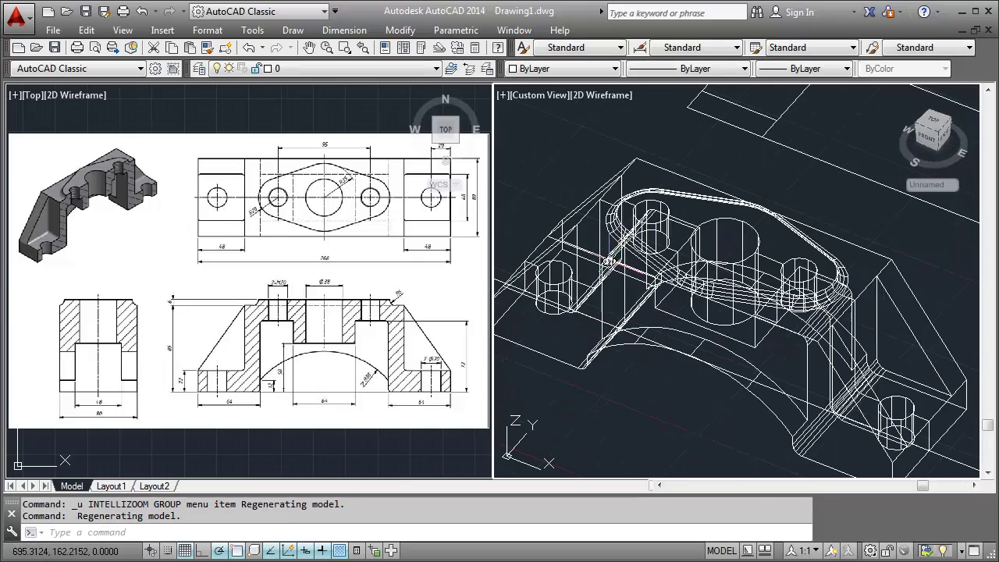
pyautogui.scroll(-3, 609, 261)
pyautogui.scroll(2, 579, 253)
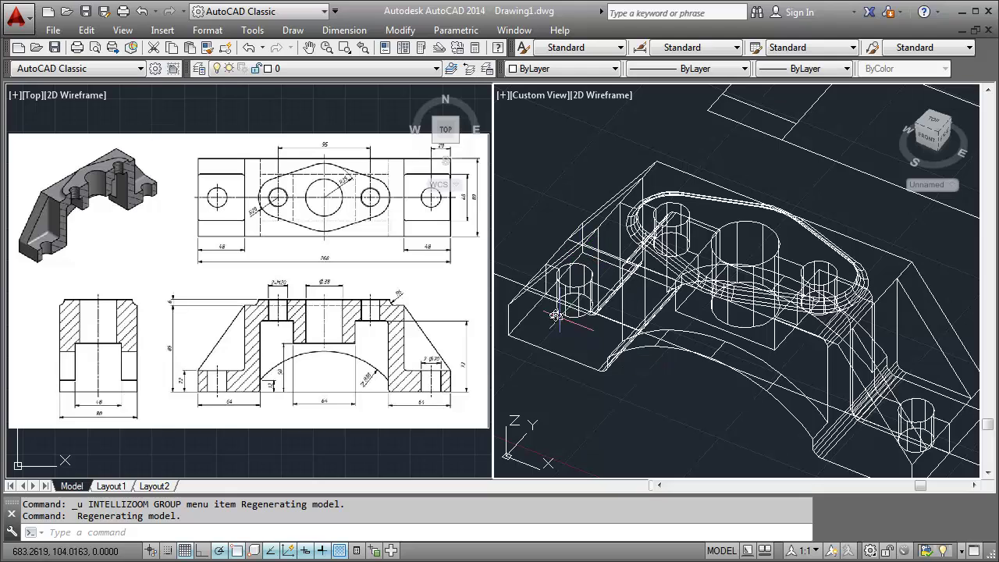
pyautogui.click(550, 296)
pyautogui.press('Delete')
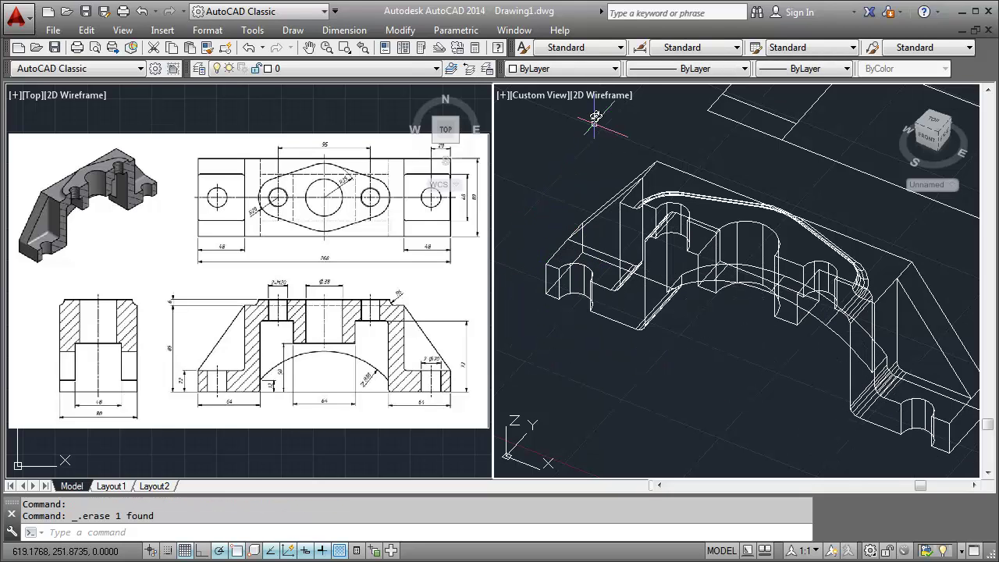
pyautogui.click(598, 95)
pyautogui.click(638, 204)
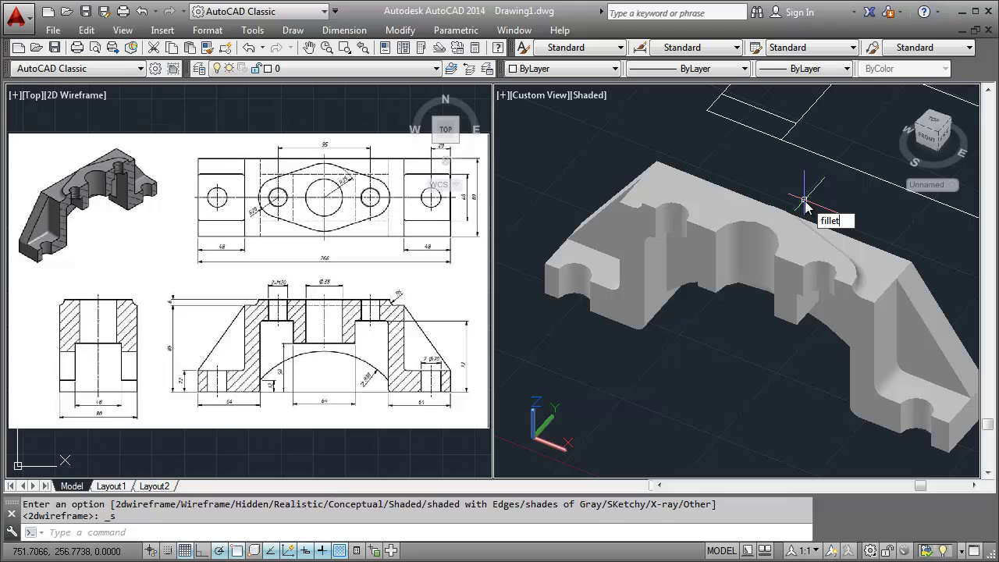
# Round six inner edges of the half-section bracket with a 6-unit fillet
pyautogui.press('Return')
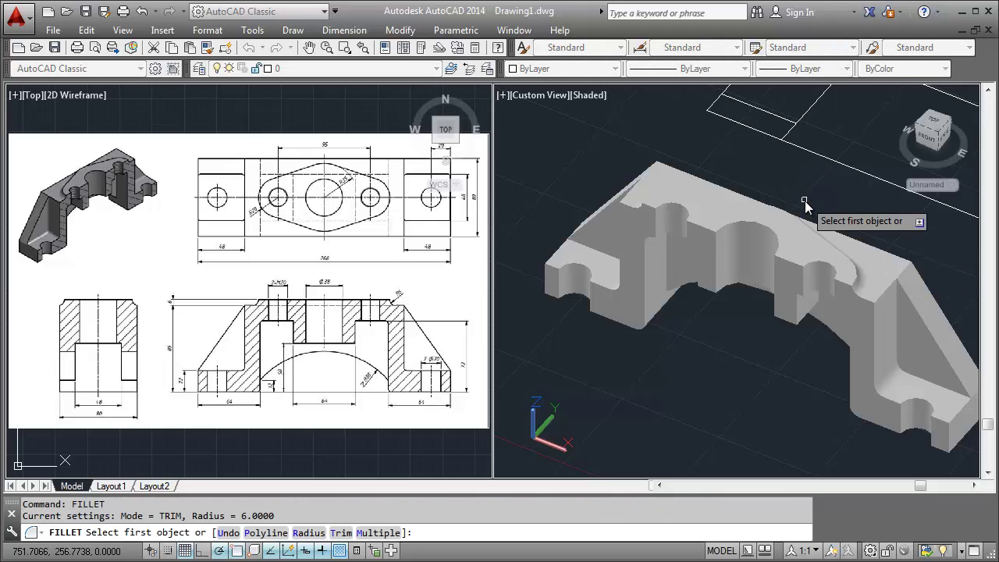
pyautogui.click(598, 256)
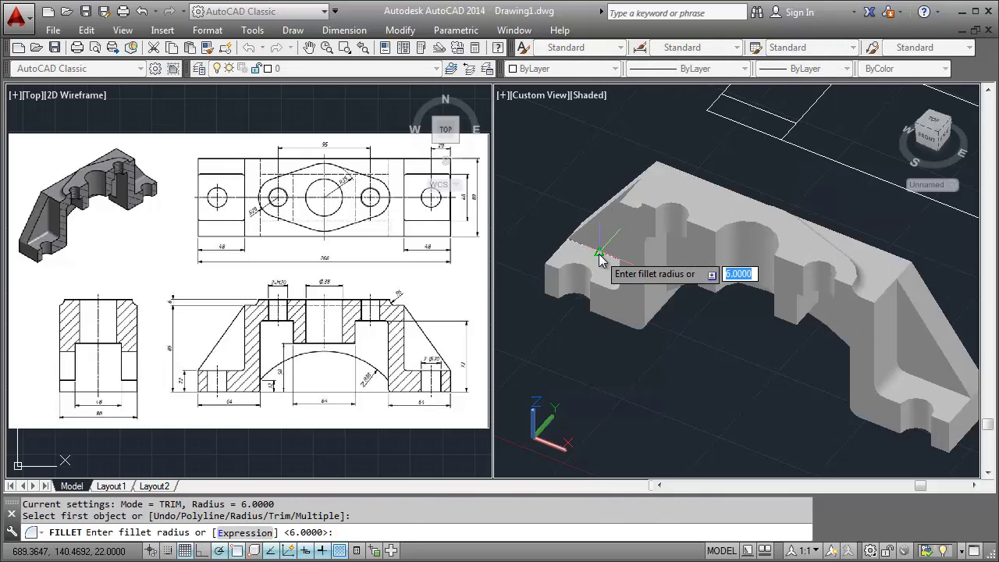
pyautogui.press('Return')
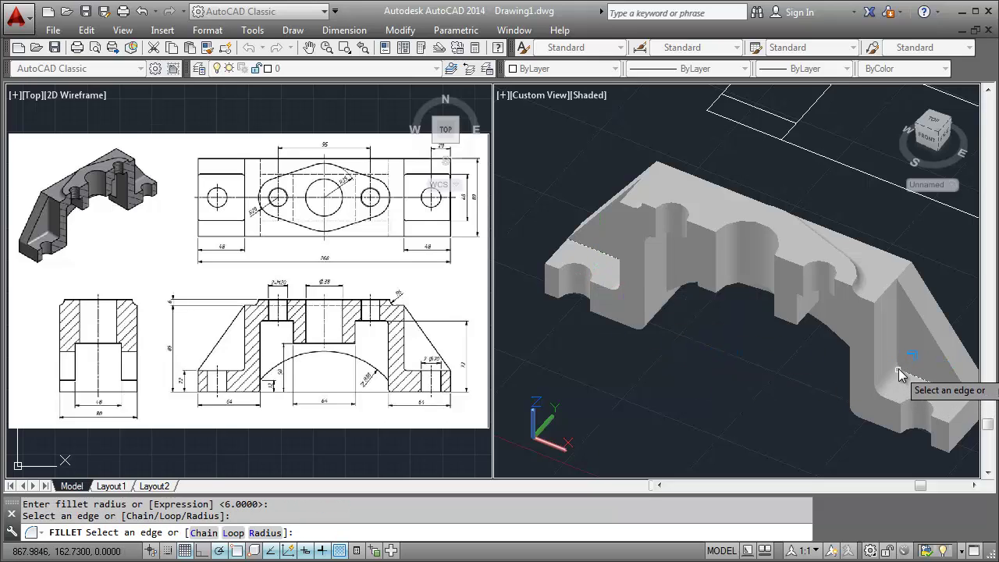
pyautogui.click(898, 367)
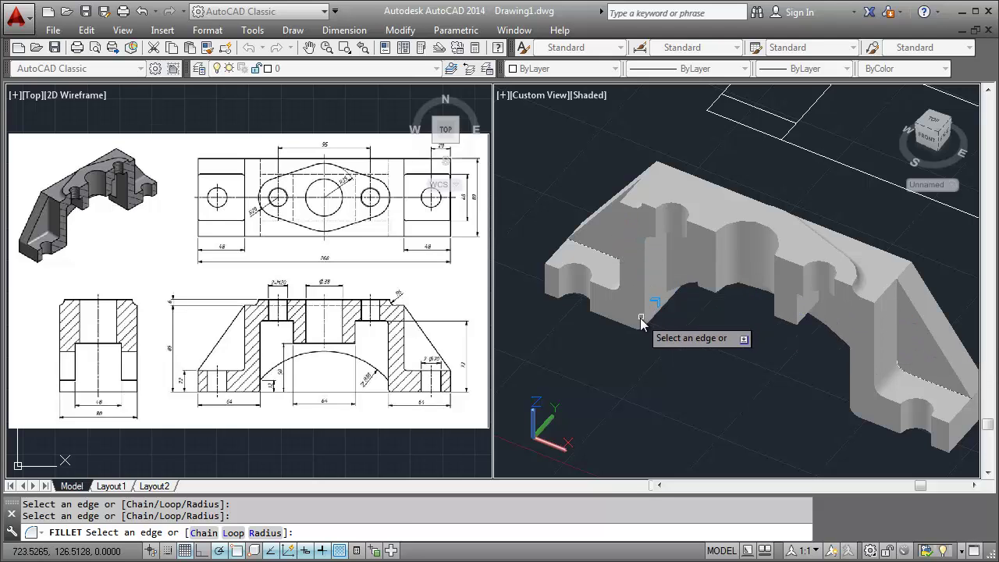
pyautogui.keyDown('shift'); pyautogui.moveTo(687, 337); pyautogui.dragTo(708, 335, button='middle'); pyautogui.keyUp('shift')
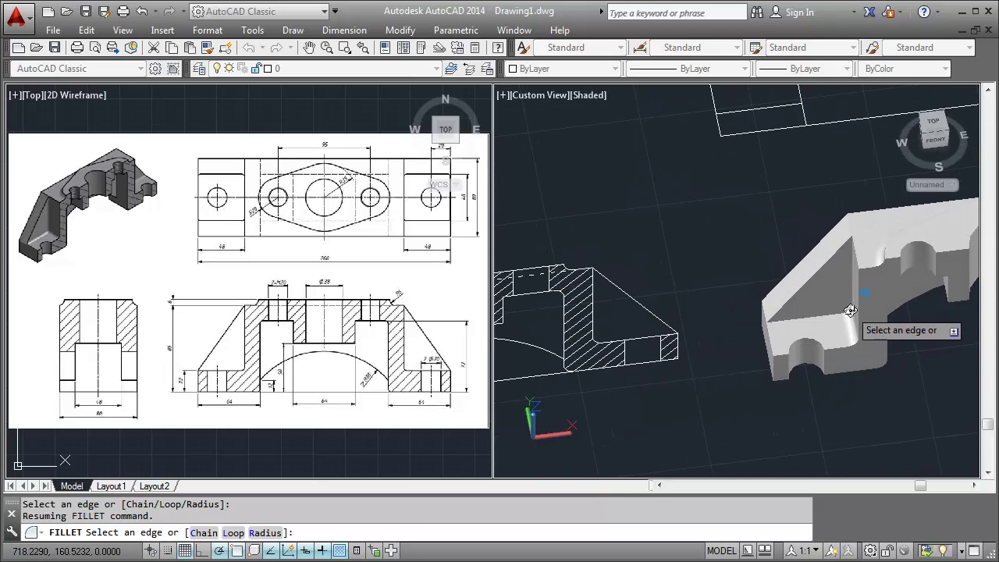
pyautogui.click(851, 289)
pyautogui.press('Return')
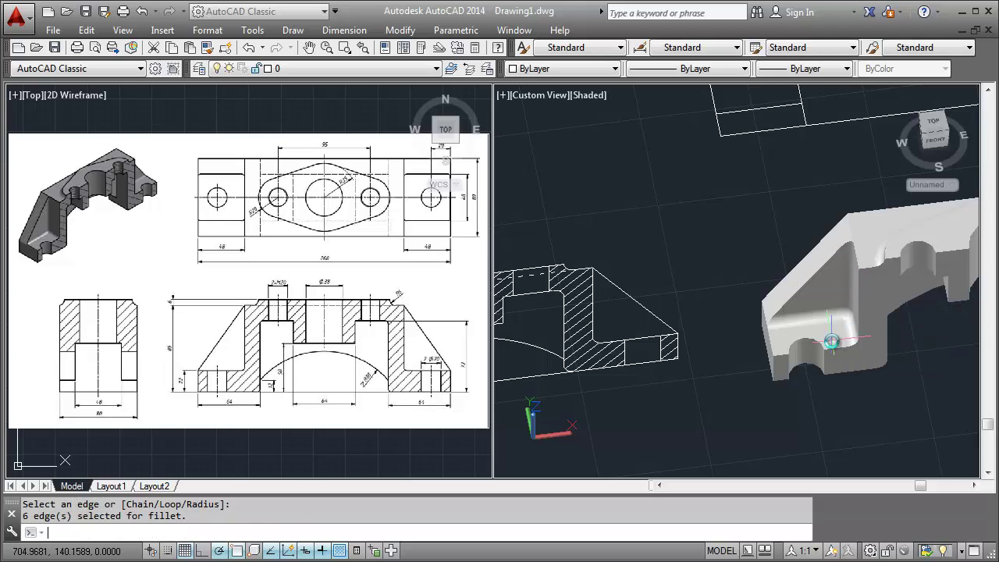
pyautogui.keyDown('shift'); pyautogui.moveTo(899, 339); pyautogui.dragTo(651, 330, button='middle'); pyautogui.keyUp('shift')
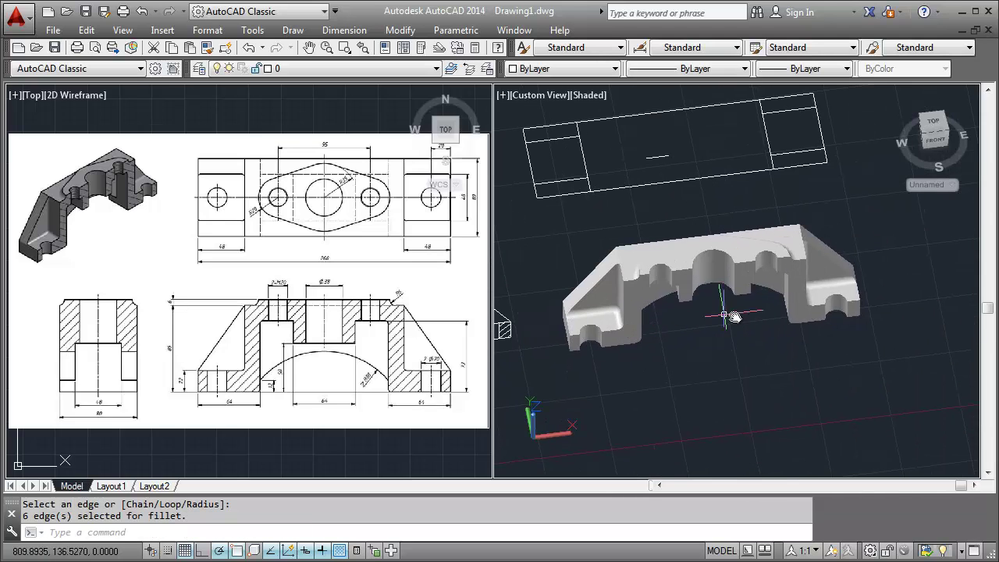
pyautogui.moveTo(733, 317)
pyautogui.keyDown('shift'); pyautogui.mouseDown(button='middle')
pyautogui.moveTo(653, 311)
pyautogui.moveTo(778, 325)
pyautogui.mouseUp(button='middle'); pyautogui.keyUp('shift')
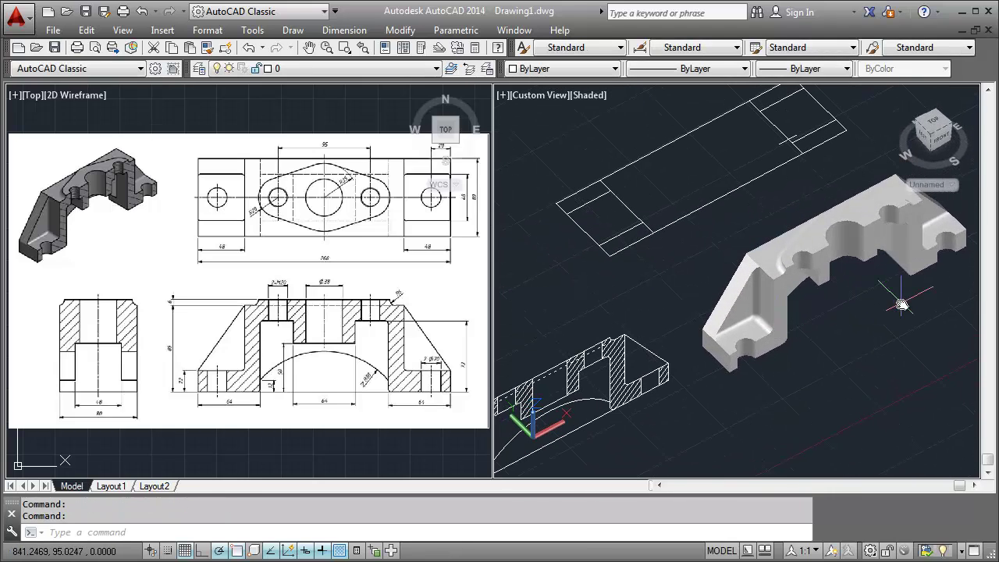
pyautogui.scroll(2, 901, 304)
pyautogui.moveTo(836, 312); pyautogui.dragTo(713, 310, button='middle')
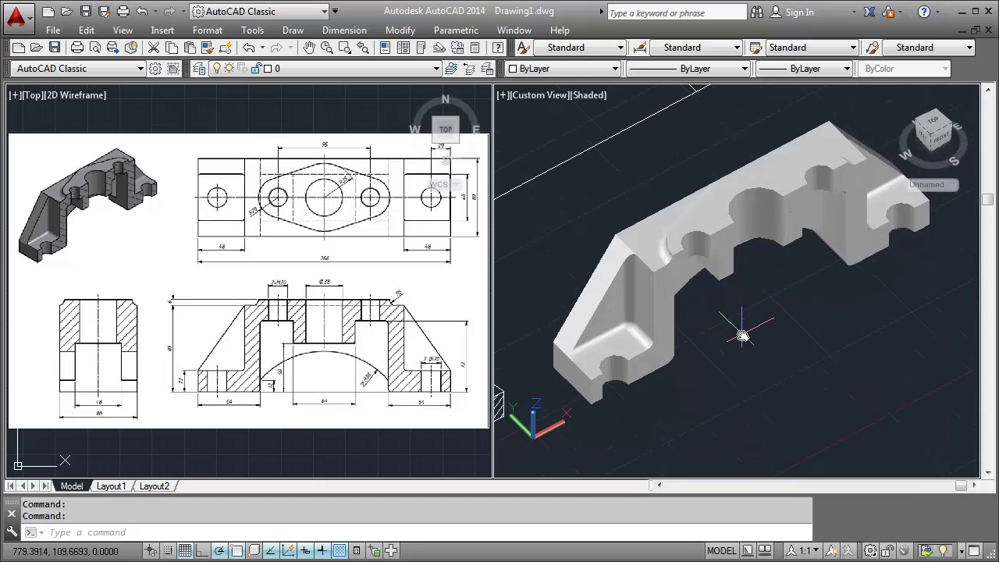